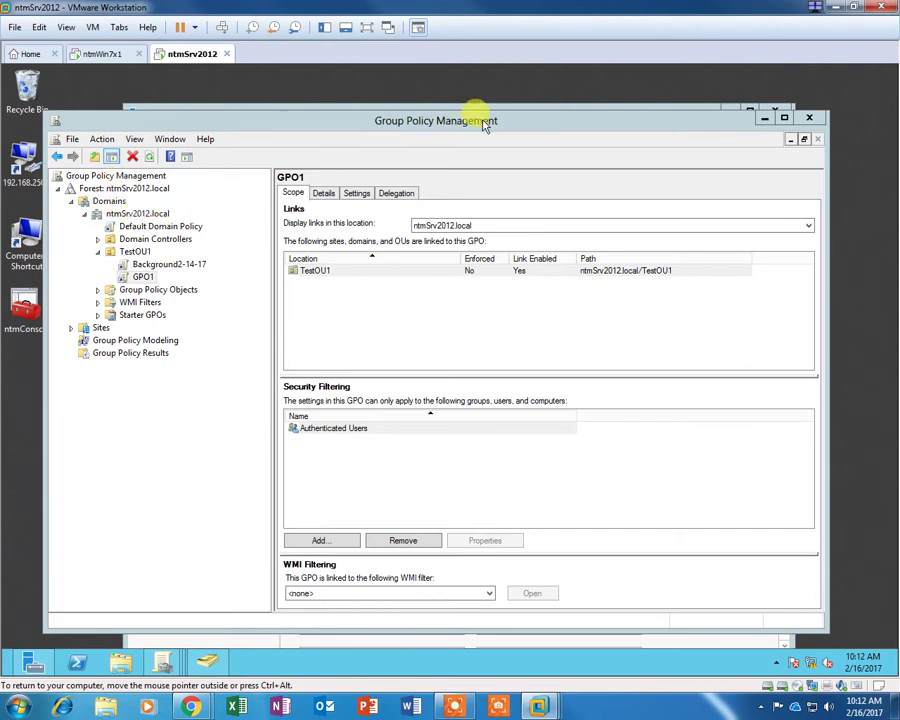
Rearrange the Group Policy Management and Server Manager windows, then return to the ntmSrv2012 VM.
{"action": "left_click_drag", "start_coordinate": [485, 122], "coordinate": [528, 125]}
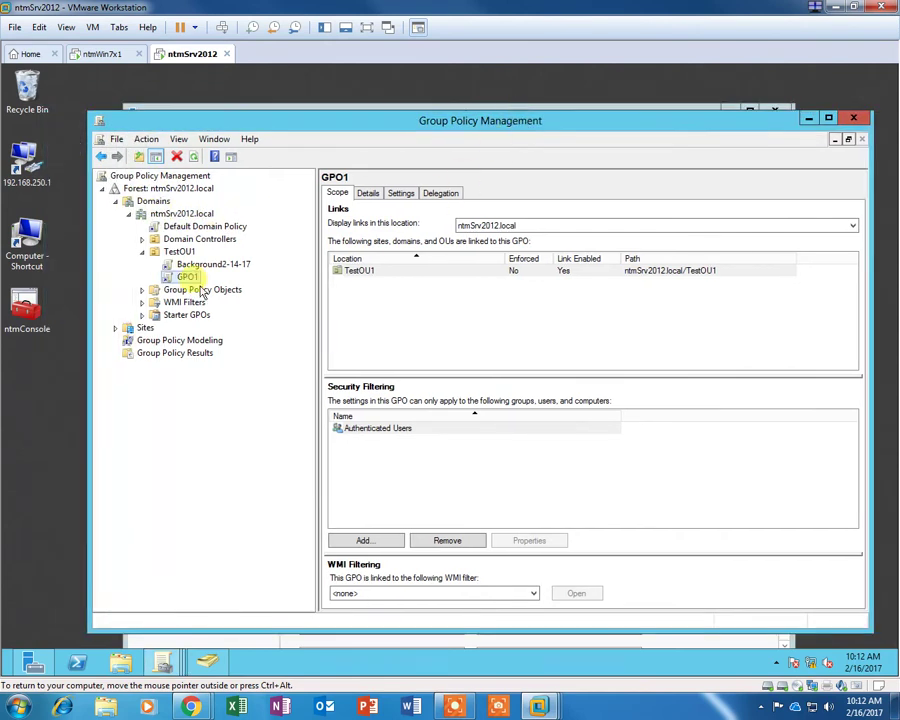
{"action": "left_click_drag", "start_coordinate": [305, 115], "coordinate": [311, 131]}
{"action": "left_click", "coordinate": [311, 131]}
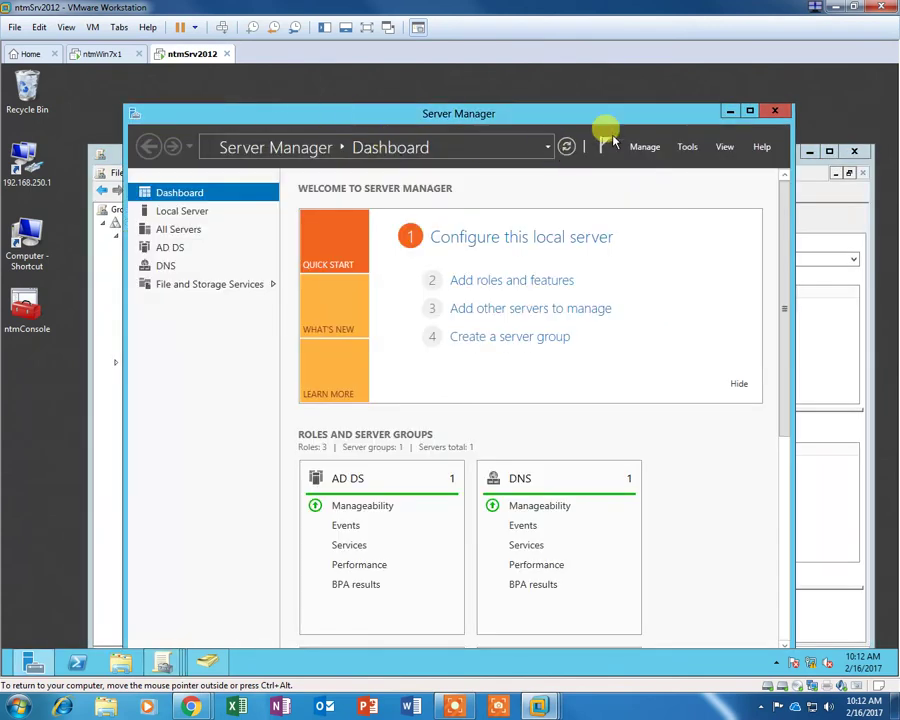
{"action": "left_click", "coordinate": [728, 110]}
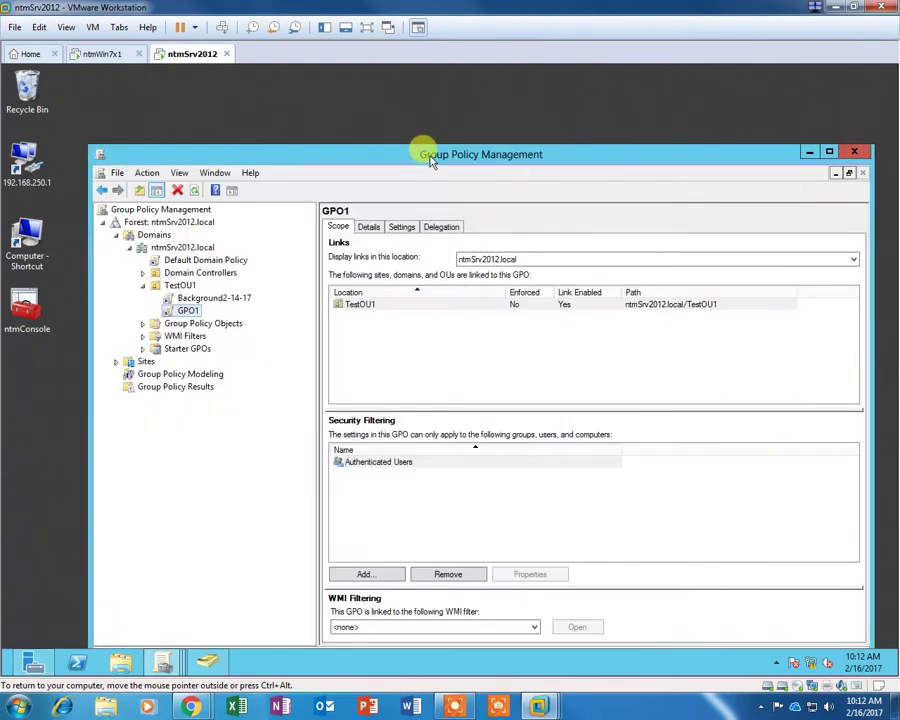
{"action": "left_click_drag", "start_coordinate": [426, 150], "coordinate": [434, 133]}
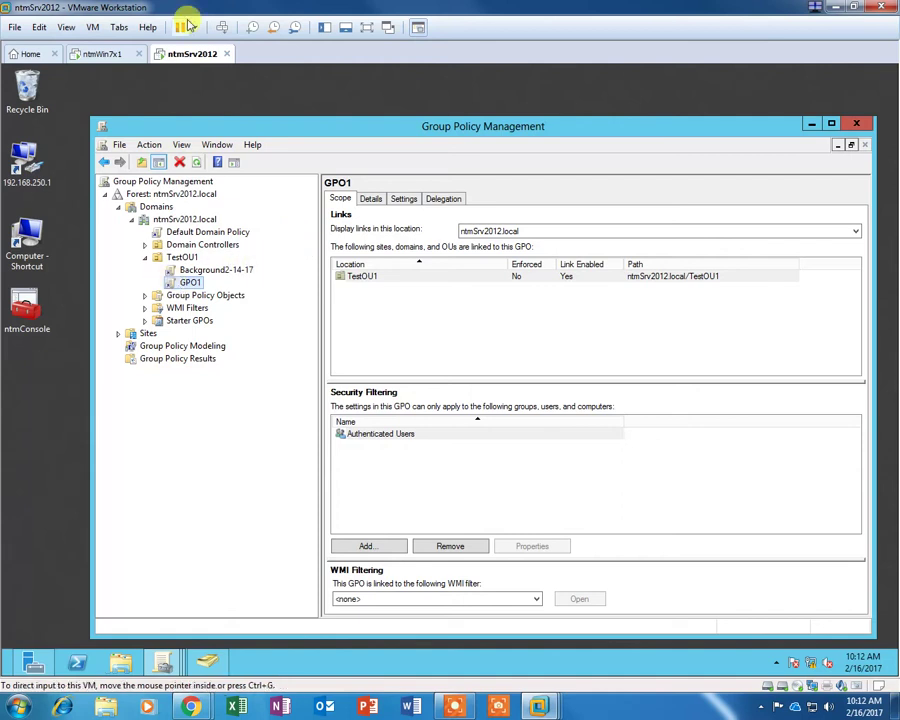
{"action": "left_click", "coordinate": [100, 53]}
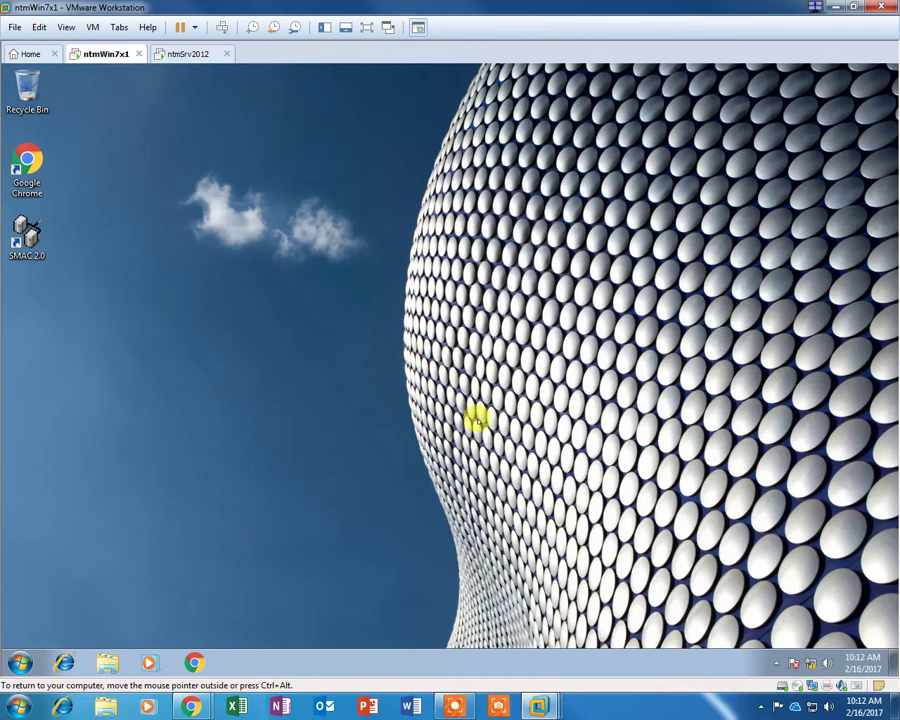
{"action": "left_click", "coordinate": [180, 53]}
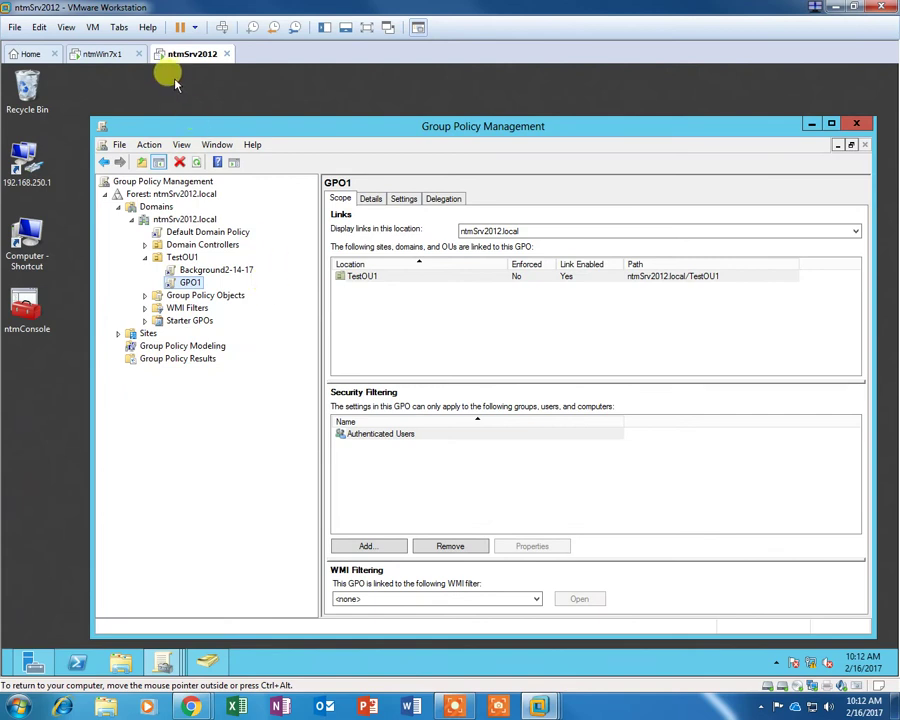
In the ntmSrv2012 VM settings, remove Hard Disk 2.
{"action": "right_click", "coordinate": [190, 60]}
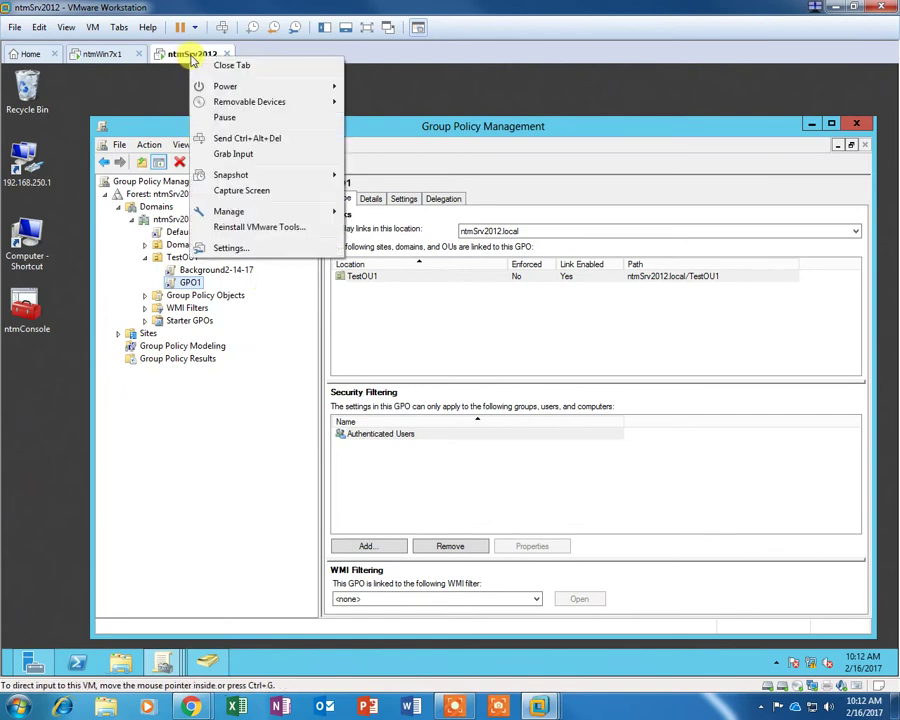
{"action": "left_click", "coordinate": [245, 250]}
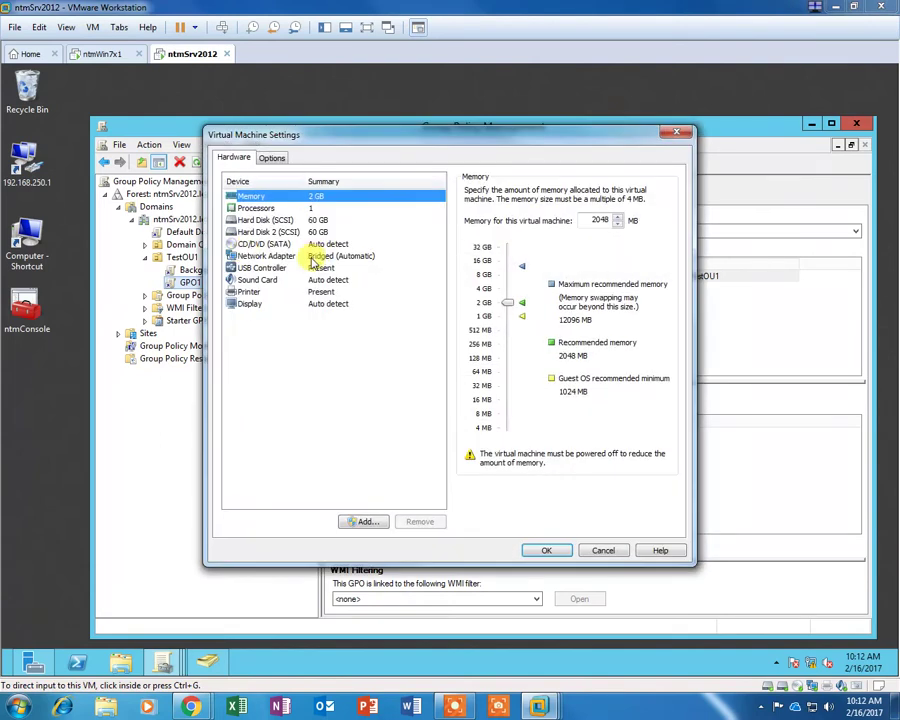
{"action": "left_click", "coordinate": [263, 232]}
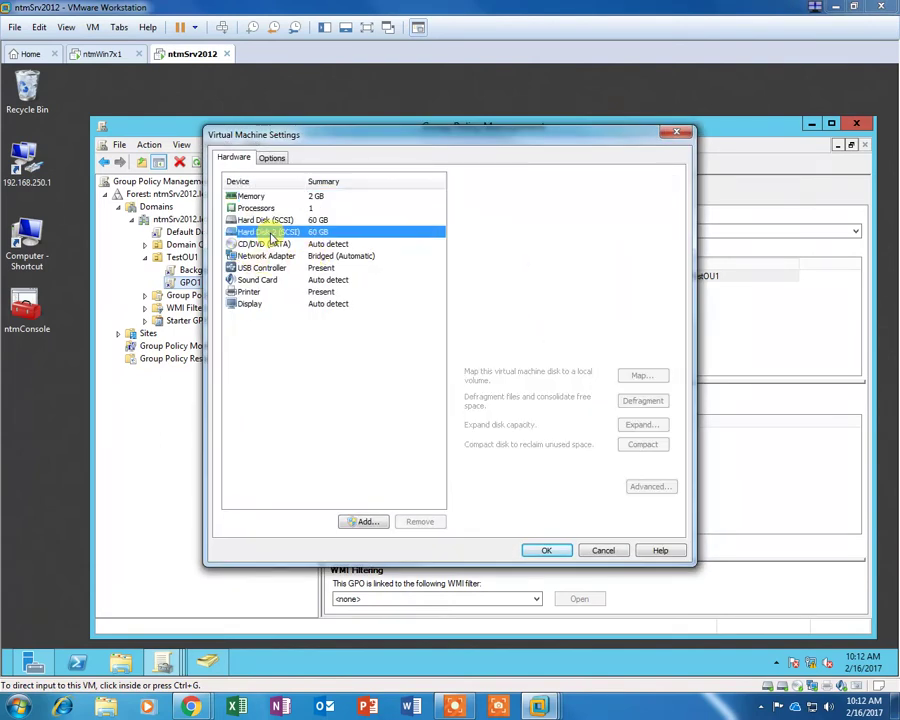
{"action": "left_click", "coordinate": [420, 522]}
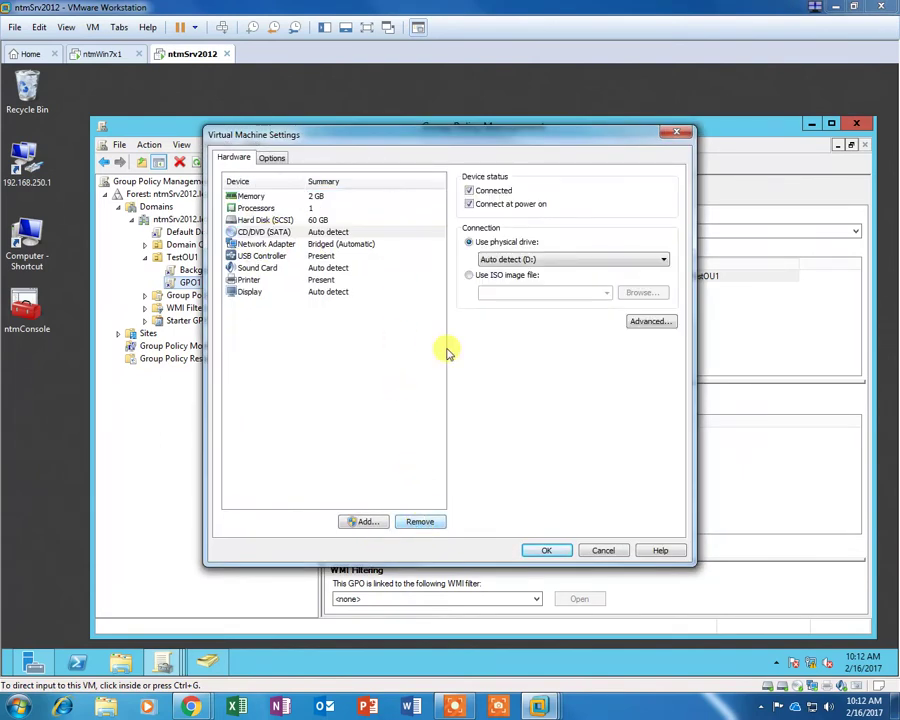
{"action": "left_click", "coordinate": [281, 221]}
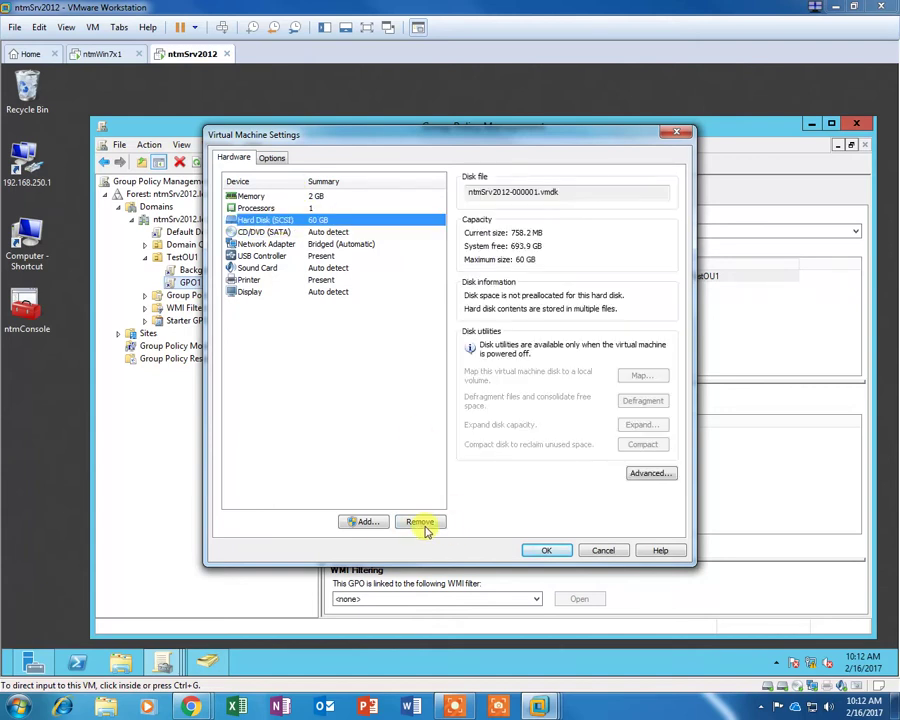
Add a new 60 GB SCSI virtual hard disk and save the VM settings.
{"action": "left_click", "coordinate": [364, 522]}
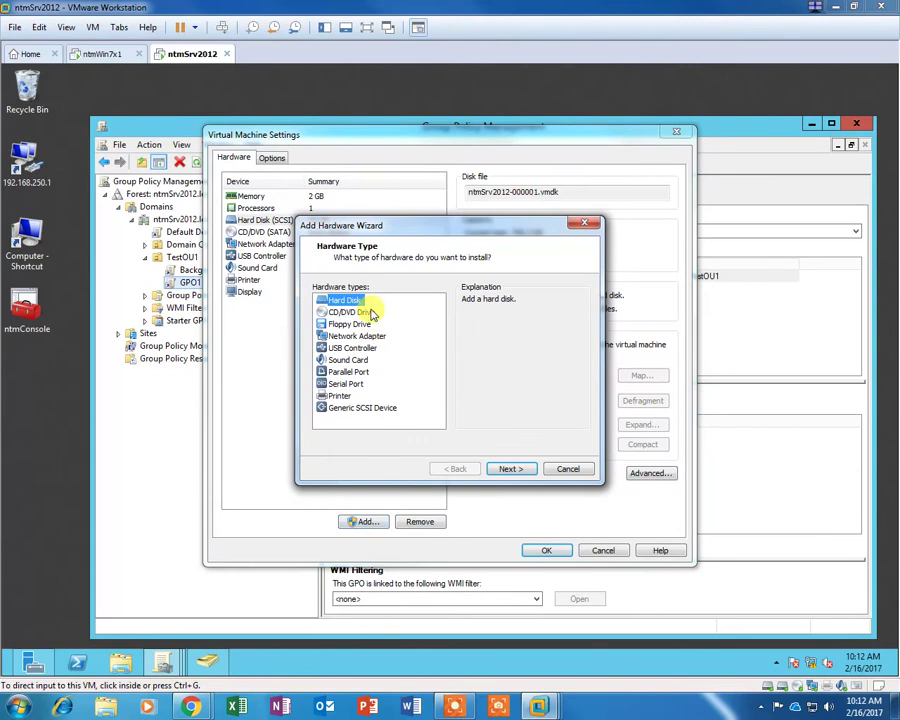
{"action": "left_click", "coordinate": [512, 470]}
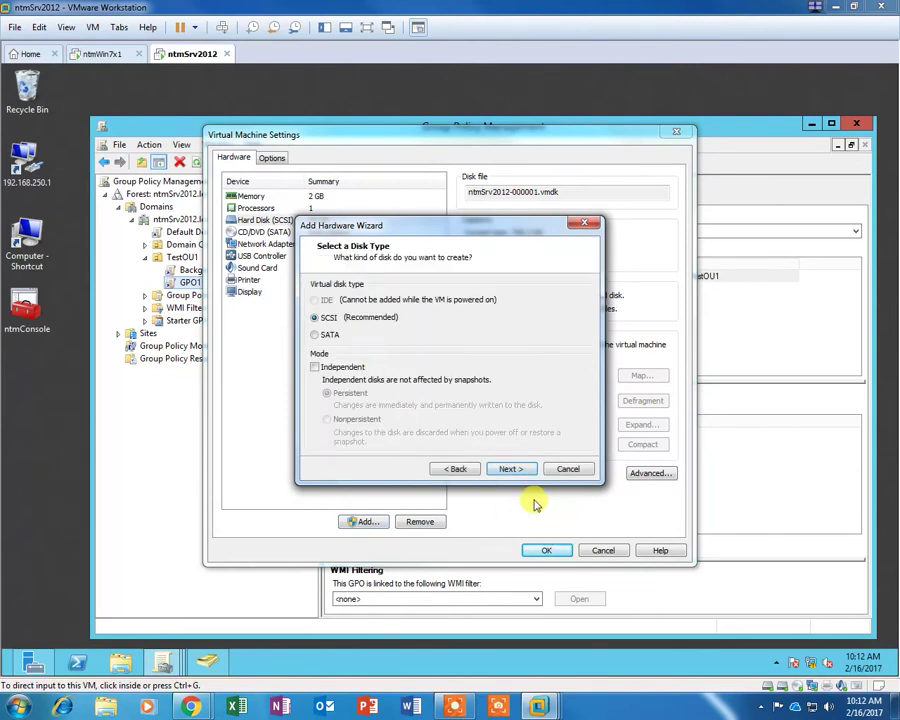
{"action": "left_click", "coordinate": [520, 470]}
{"action": "left_click", "coordinate": [515, 470]}
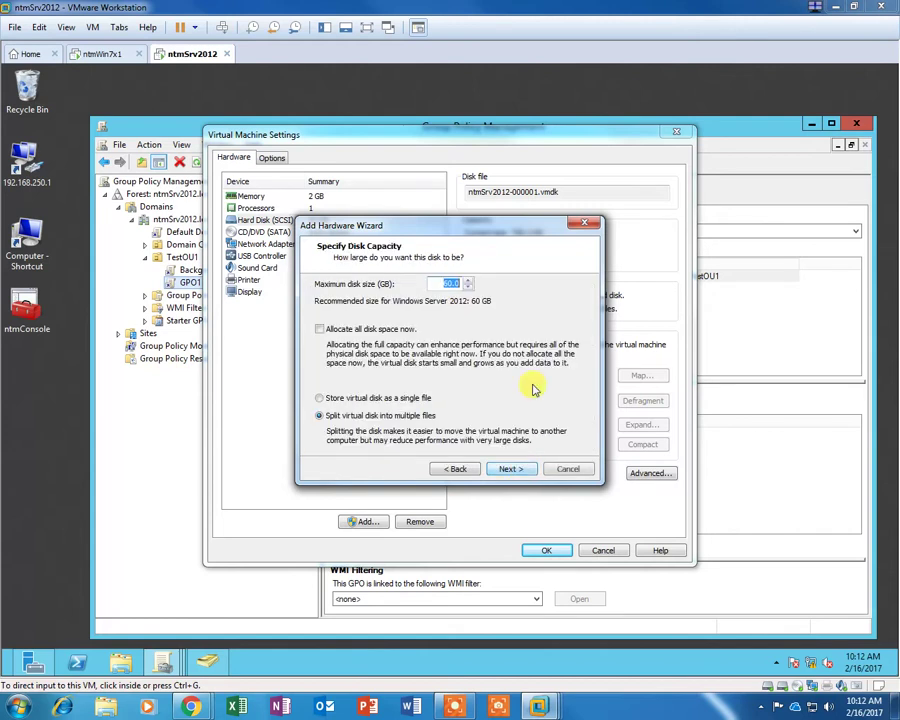
{"action": "left_click", "coordinate": [515, 469]}
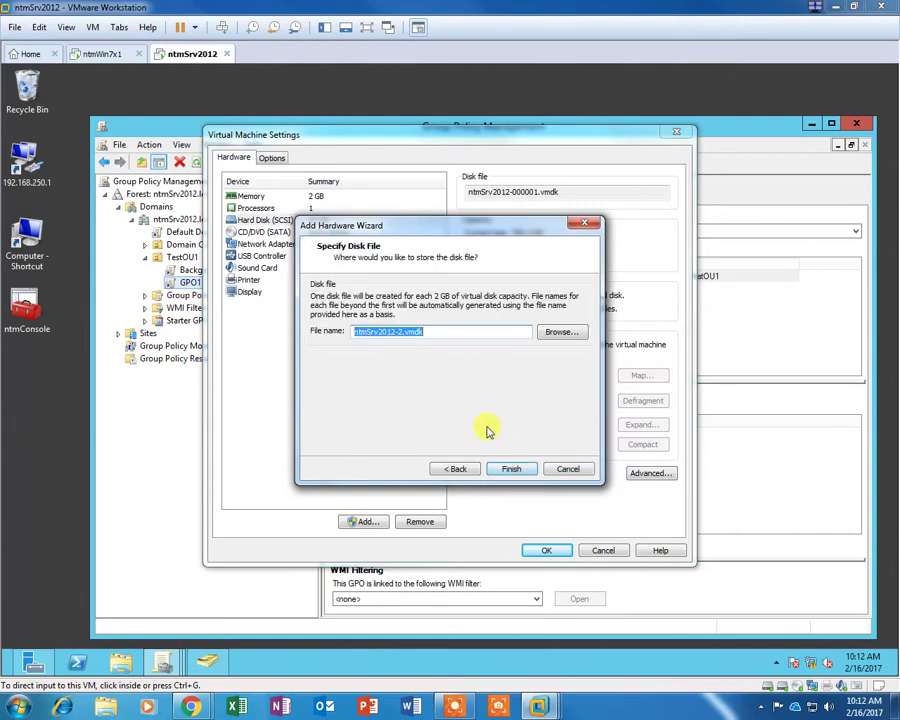
{"action": "left_click", "coordinate": [512, 470]}
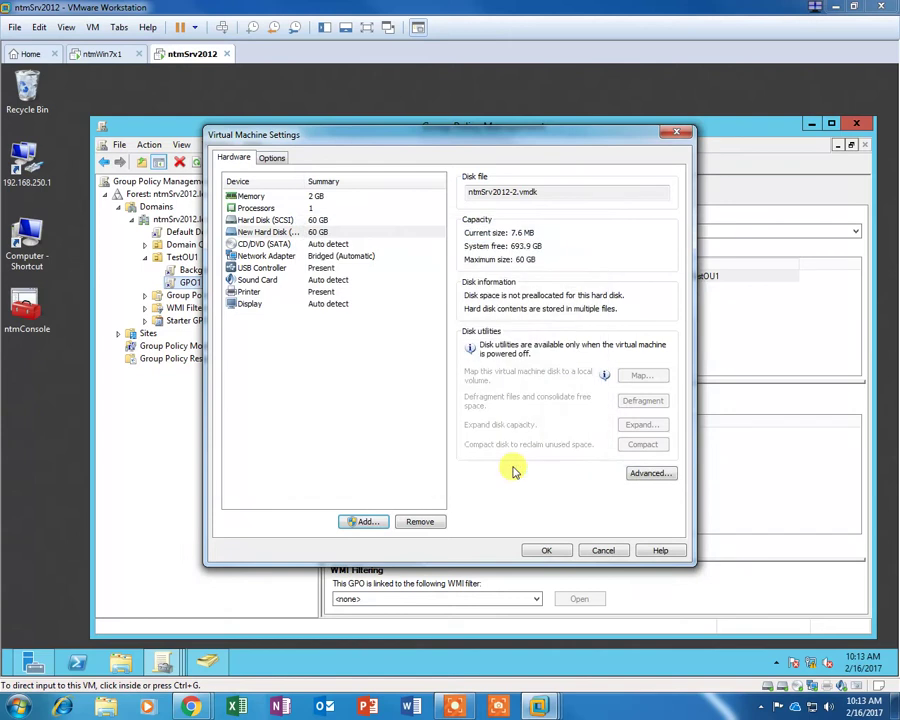
{"action": "left_click", "coordinate": [262, 220]}
{"action": "left_click", "coordinate": [244, 232]}
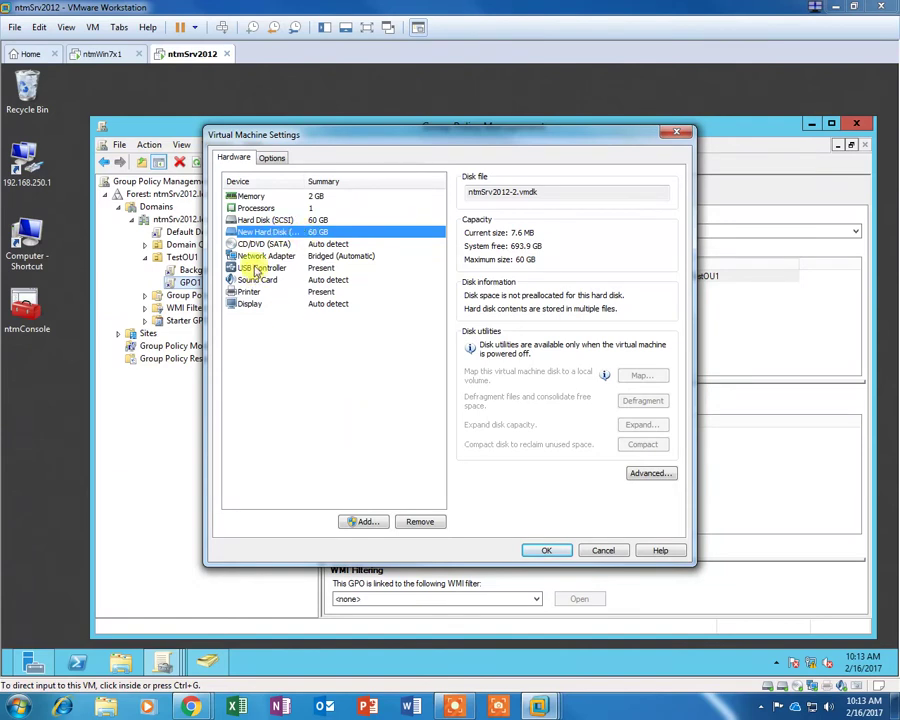
{"action": "left_click", "coordinate": [548, 549]}
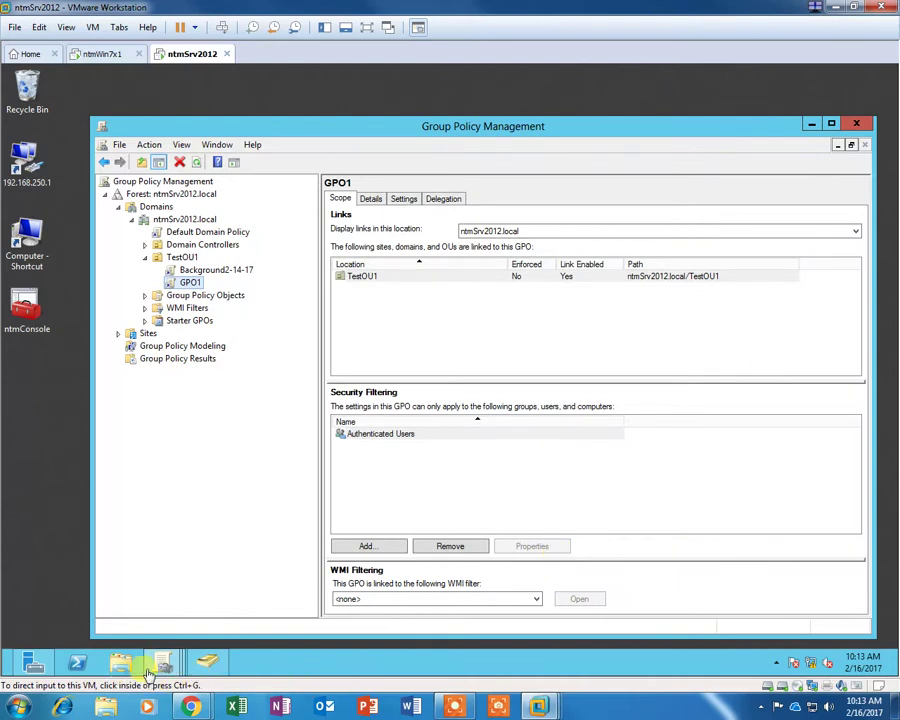
Launch Computer Management from Server Manager Tools and show Disk Management.
{"action": "mouse_move", "coordinate": [28, 664]}
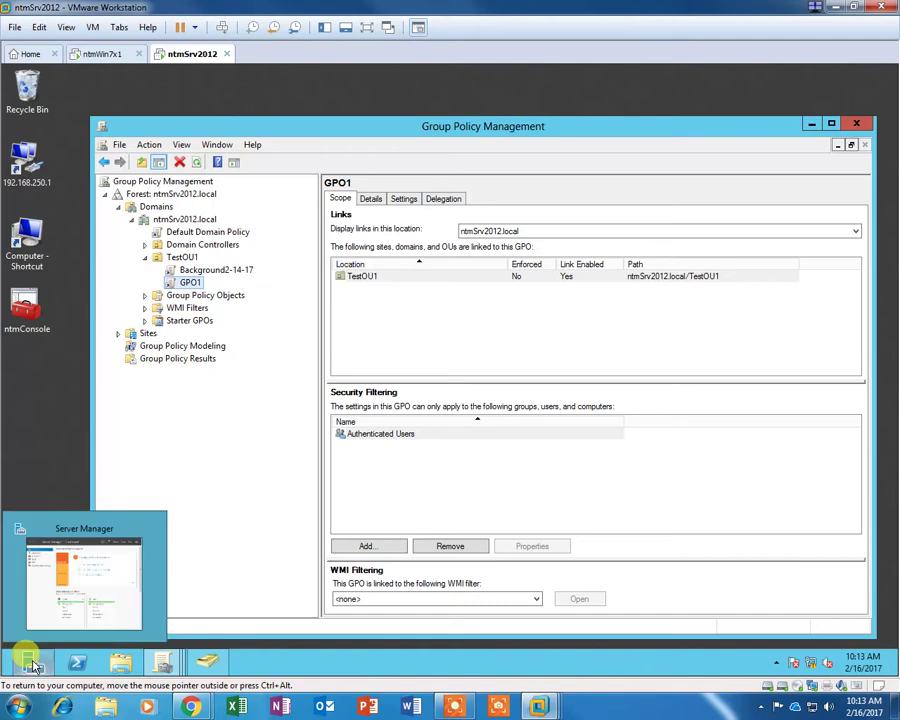
{"action": "left_click", "coordinate": [74, 553]}
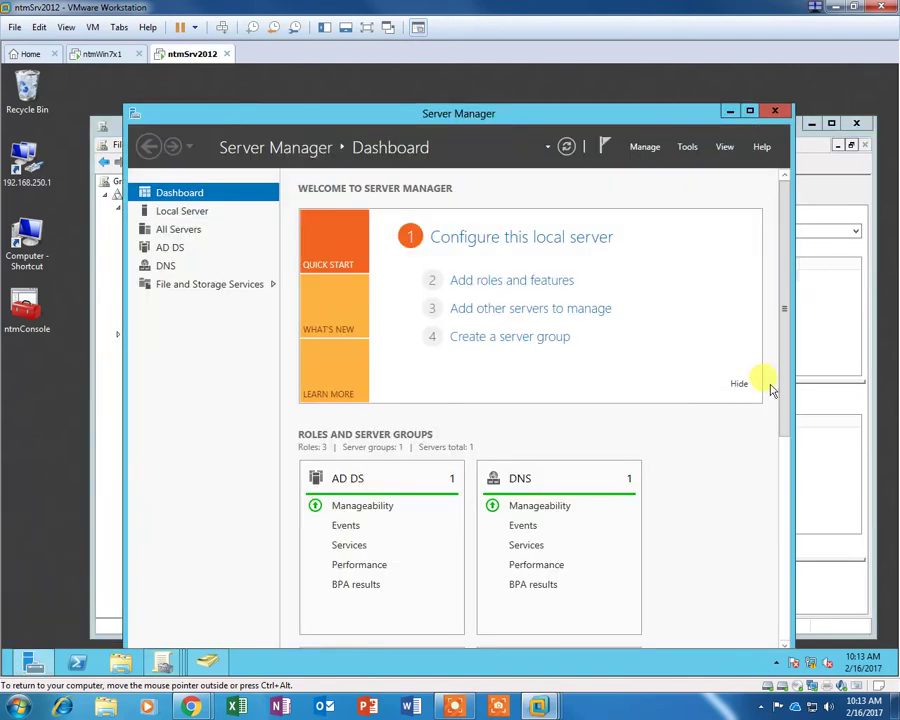
{"action": "left_click", "coordinate": [690, 146]}
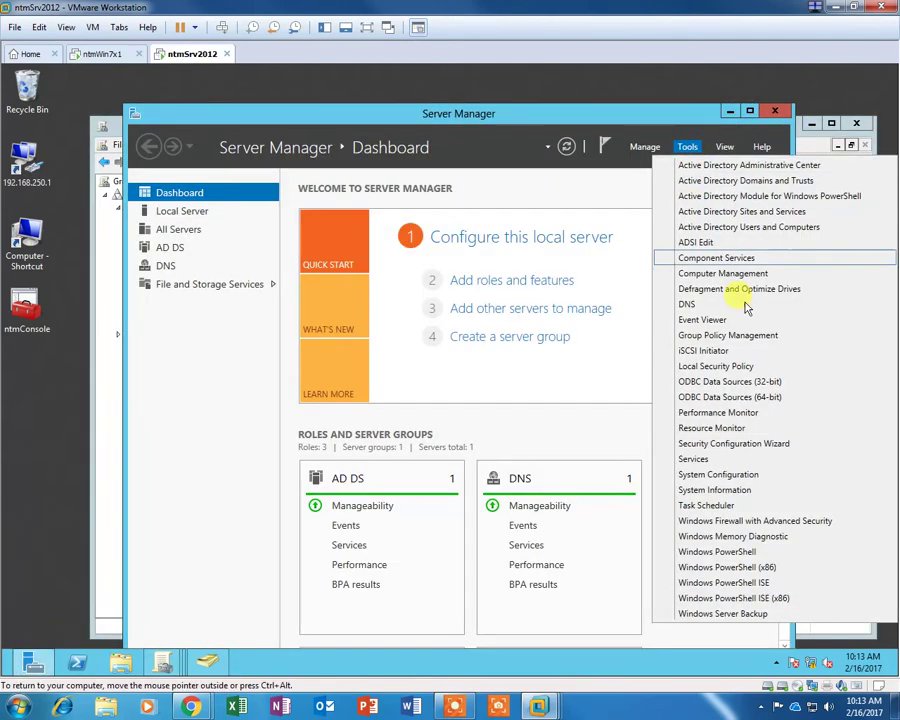
{"action": "left_click", "coordinate": [733, 273]}
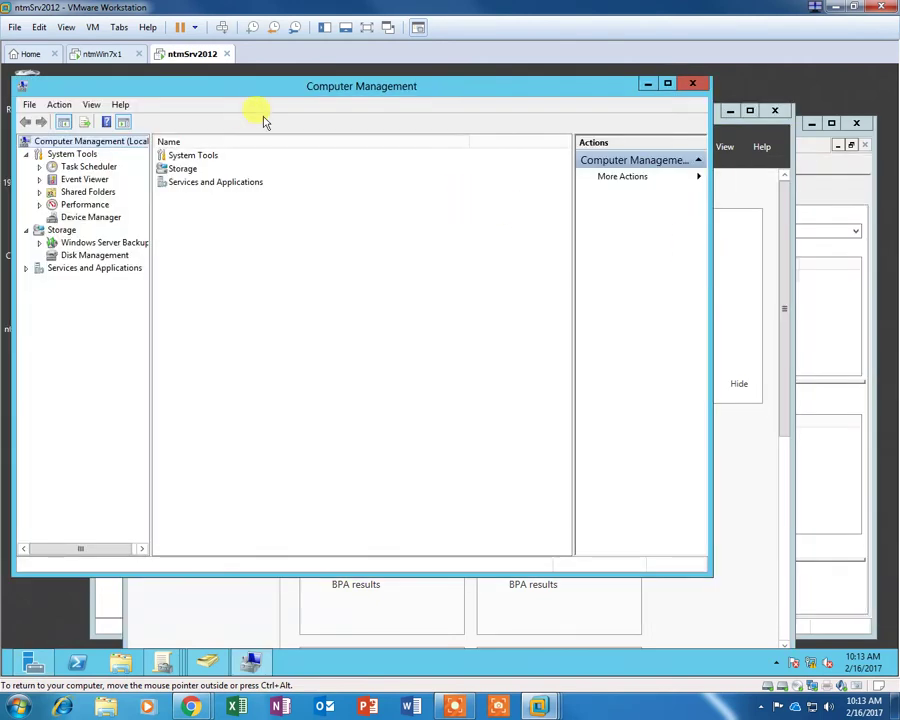
{"action": "left_click_drag", "start_coordinate": [271, 86], "coordinate": [360, 97]}
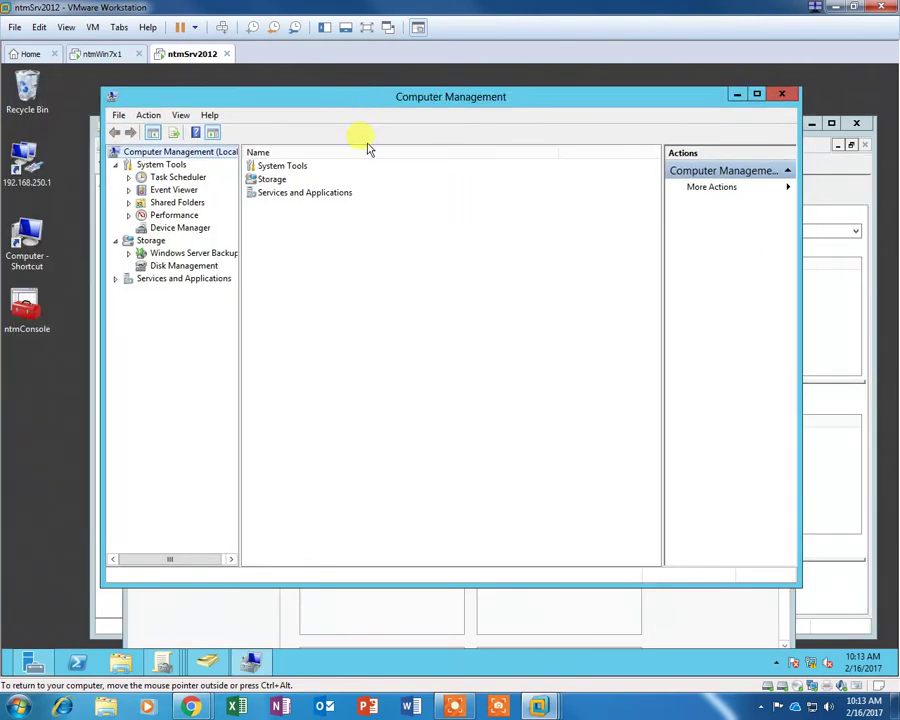
{"action": "left_click", "coordinate": [163, 267]}
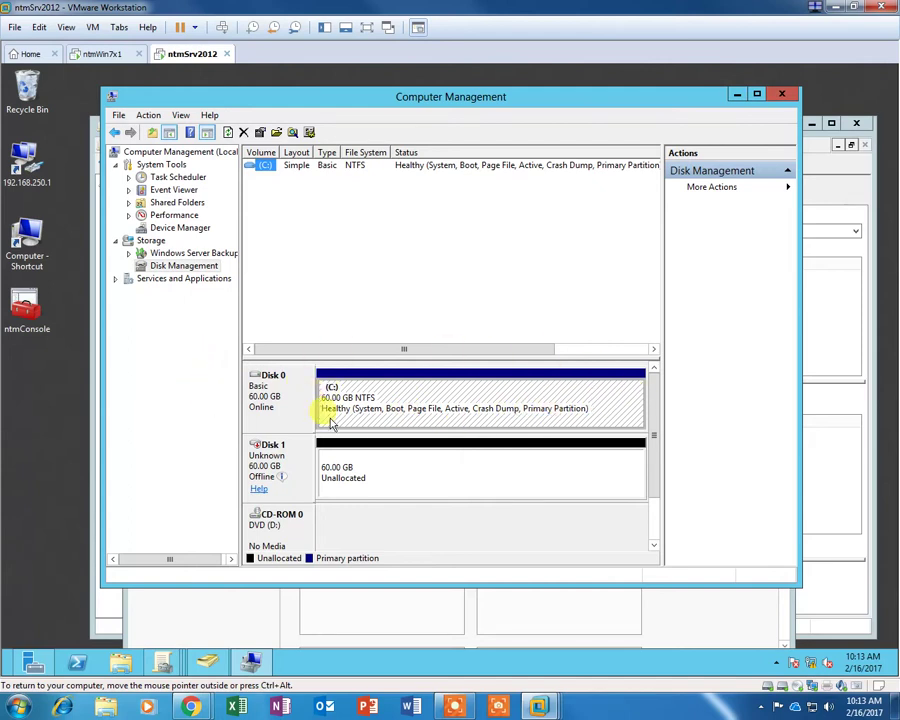
Bring Disk 1 online and initialize it with an MBR partition style.
{"action": "right_click", "coordinate": [288, 466]}
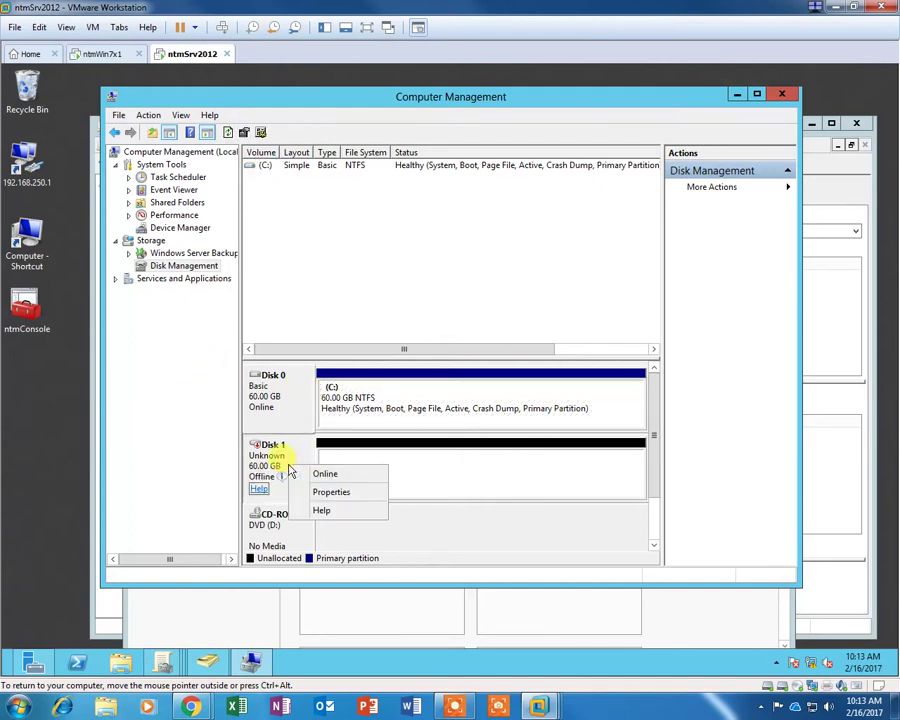
{"action": "left_click", "coordinate": [326, 474]}
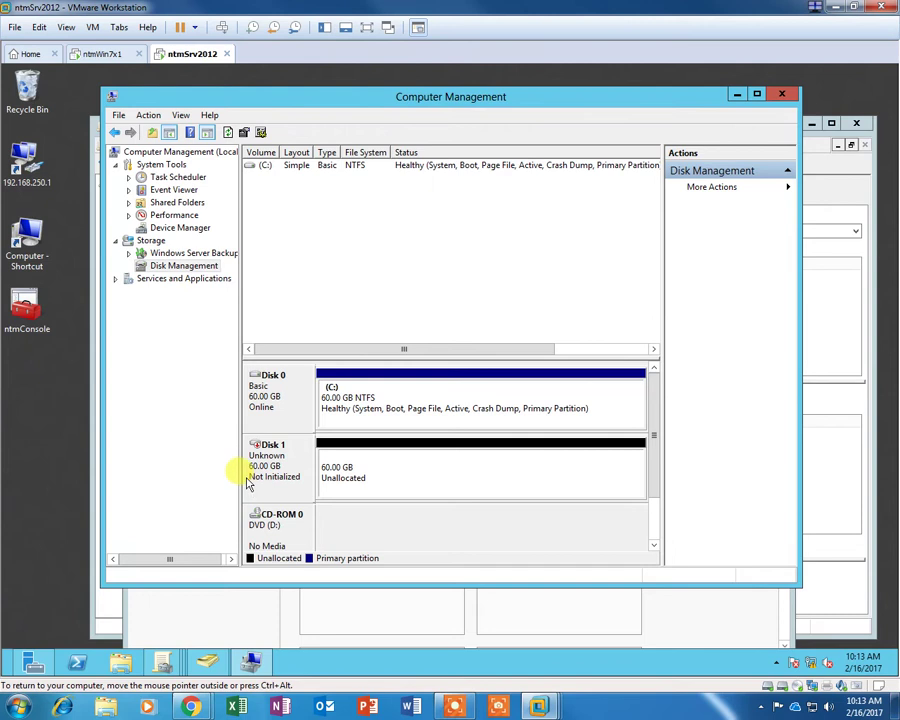
{"action": "right_click", "coordinate": [283, 466]}
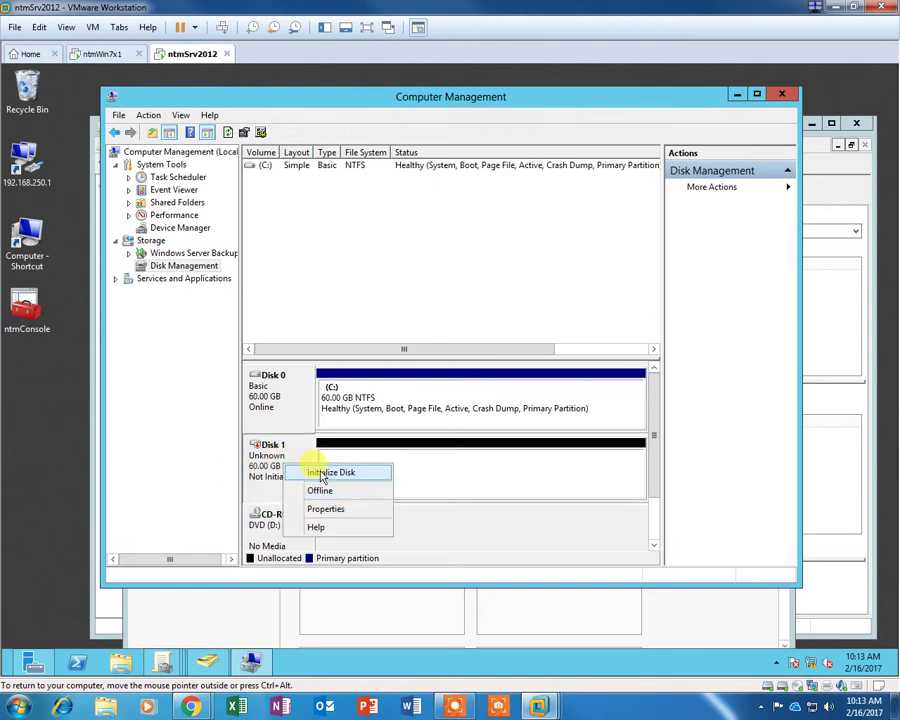
{"action": "left_click", "coordinate": [322, 471]}
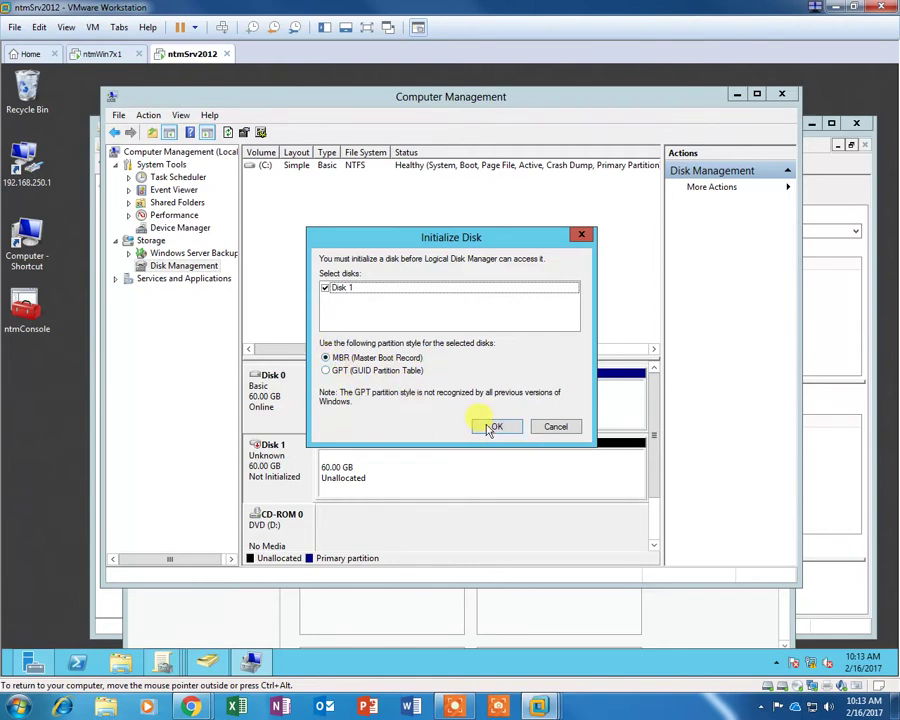
{"action": "left_click", "coordinate": [490, 427]}
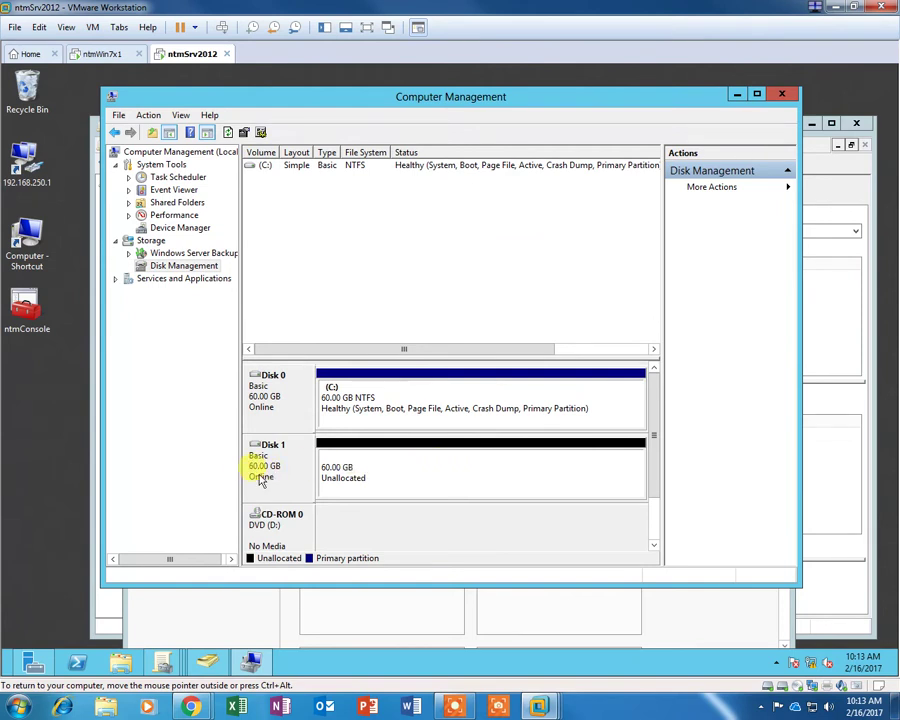
Create a full-size simple volume on Disk 1 with drive letter X and NTFS quick format.
{"action": "right_click", "coordinate": [430, 470]}
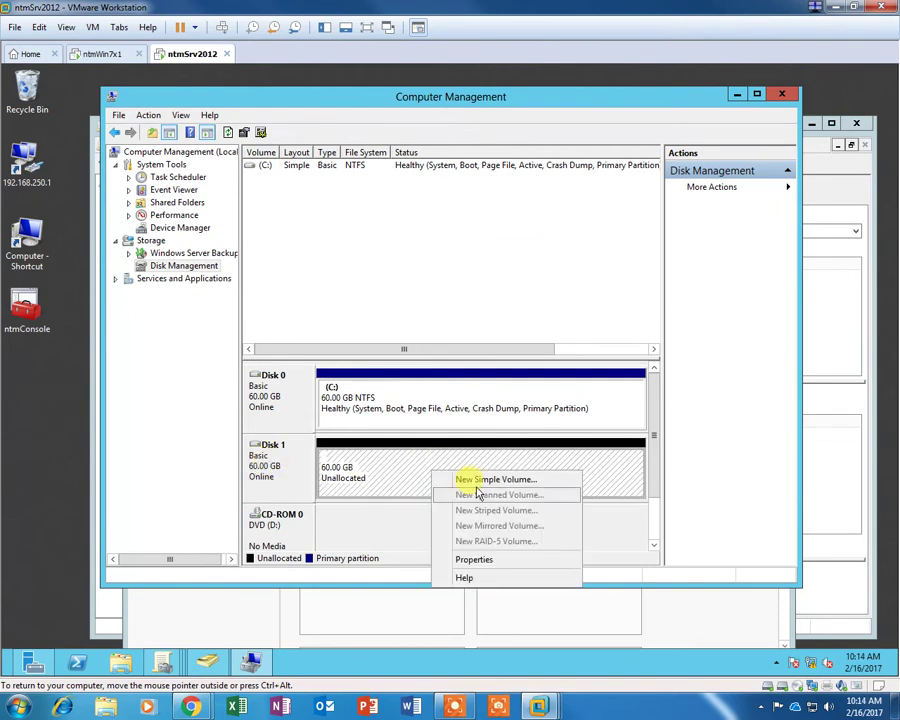
{"action": "left_click", "coordinate": [465, 480]}
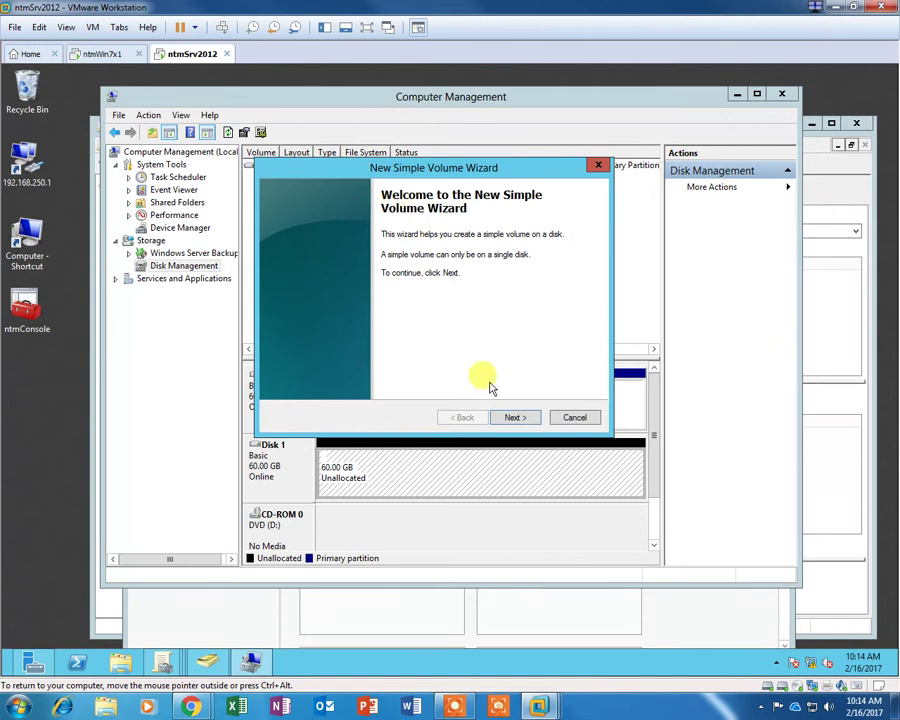
{"action": "left_click", "coordinate": [515, 418]}
{"action": "left_click", "coordinate": [518, 418]}
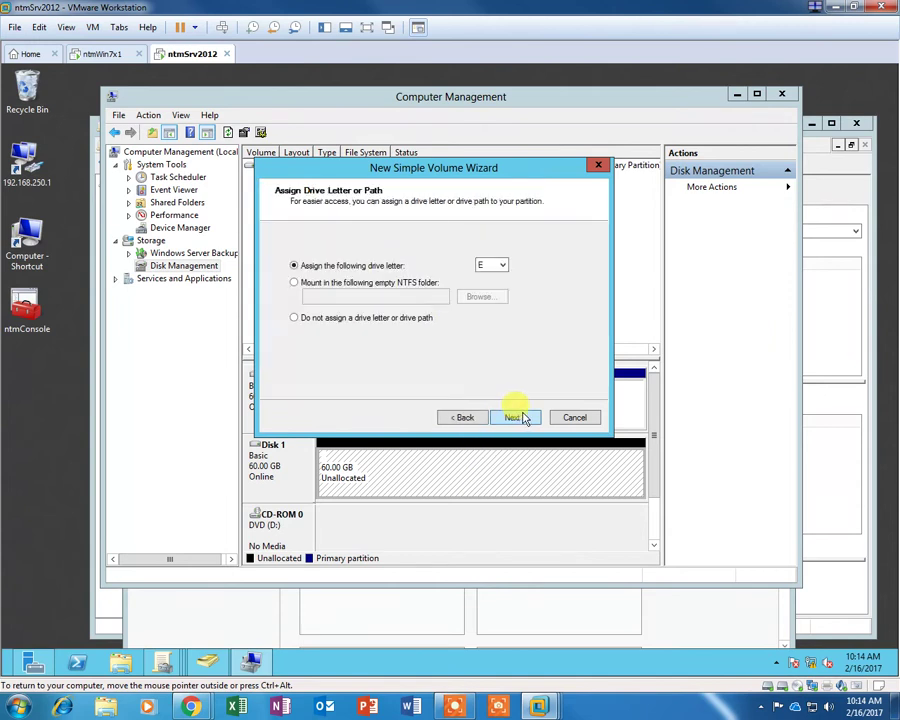
{"action": "left_click", "coordinate": [502, 268]}
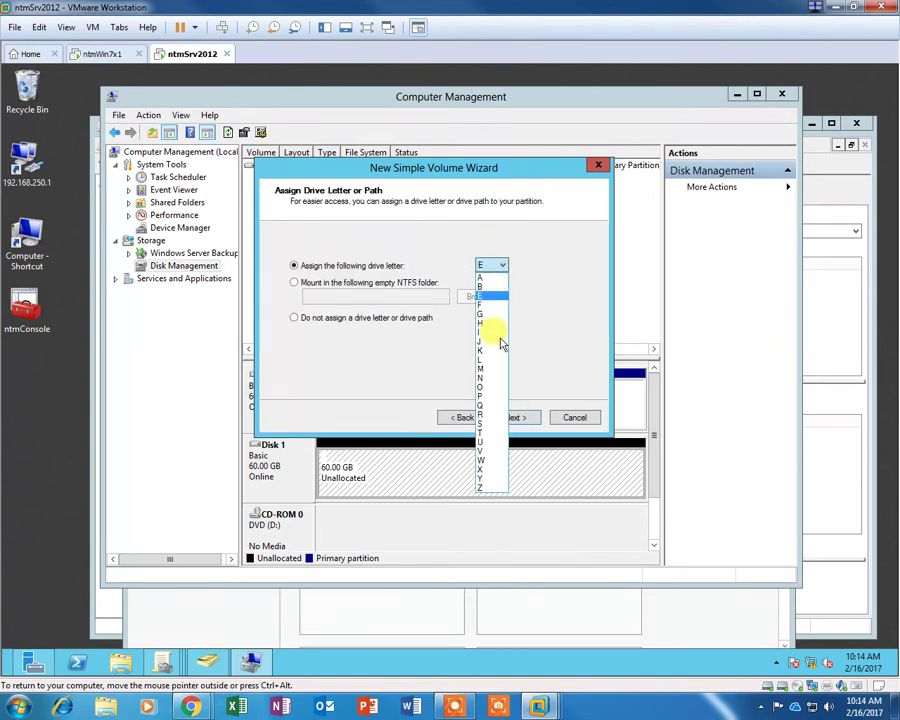
{"action": "left_click", "coordinate": [486, 472]}
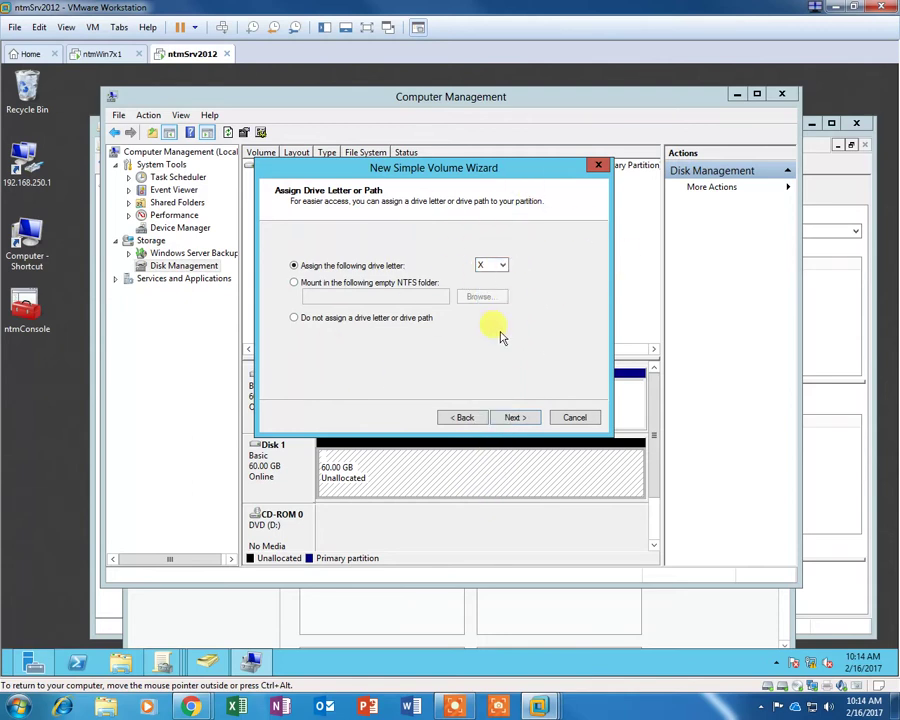
{"action": "left_click", "coordinate": [512, 418]}
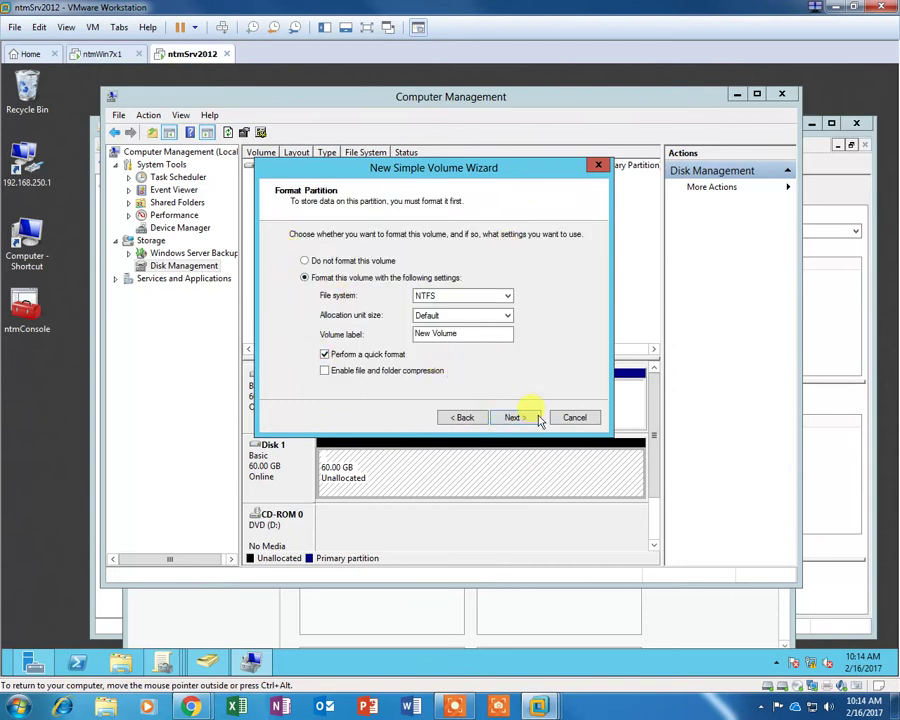
{"action": "left_click", "coordinate": [515, 418]}
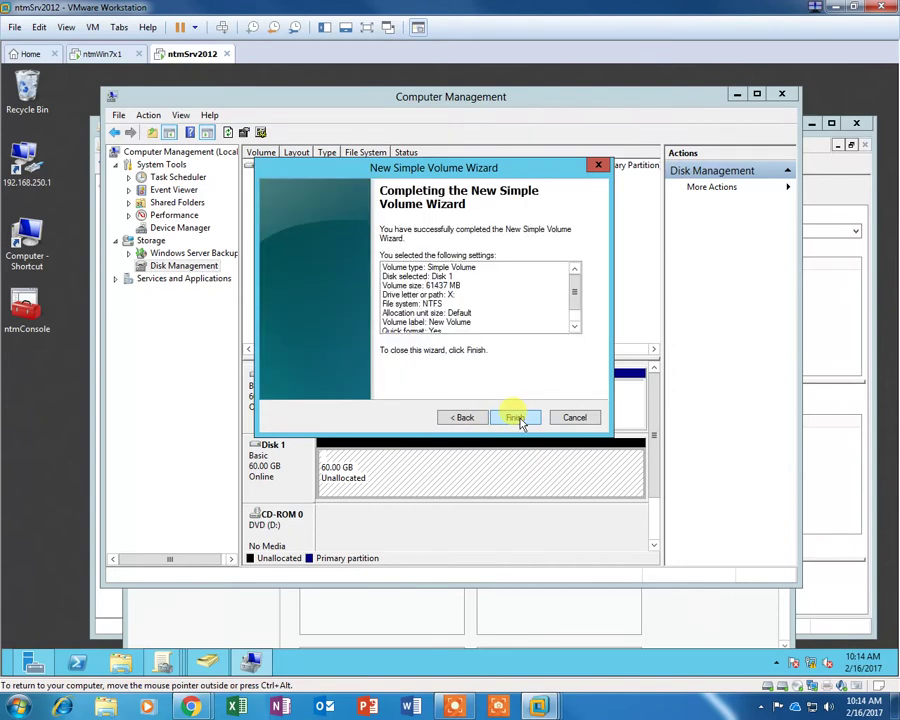
{"action": "left_click", "coordinate": [515, 418]}
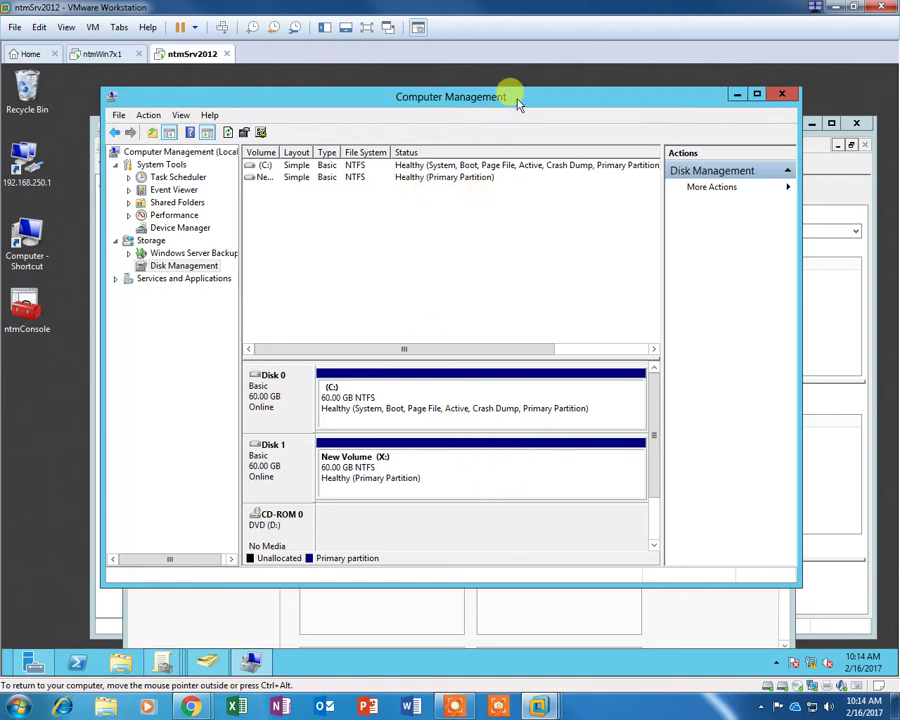
{"action": "left_click_drag", "start_coordinate": [514, 94], "coordinate": [506, 144]}
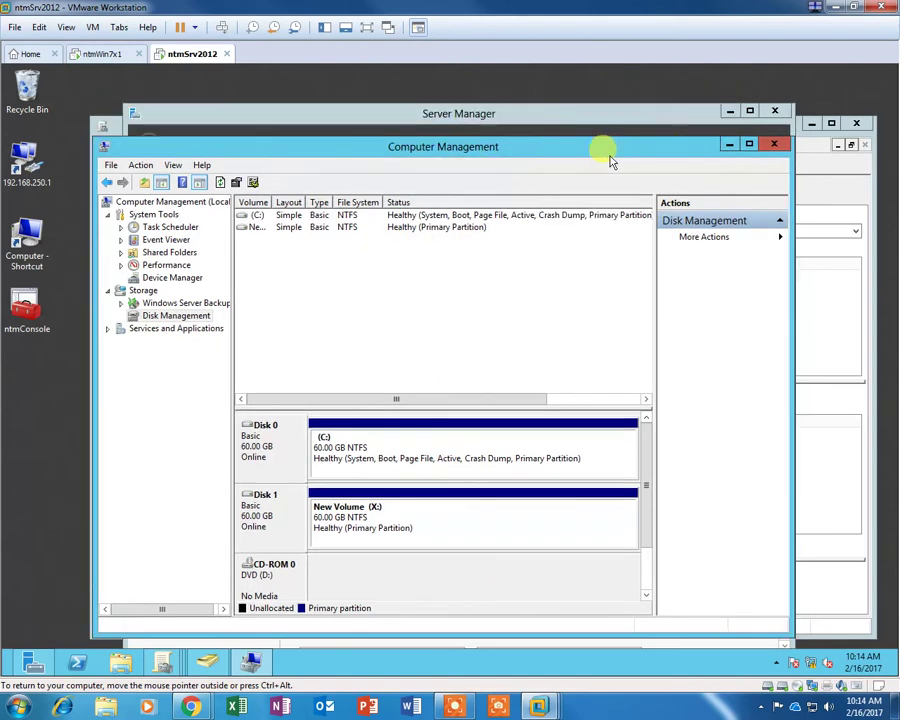
Close Computer Management and bring up New Volume (X:) Properties from File Explorer.
{"action": "left_click", "coordinate": [781, 146]}
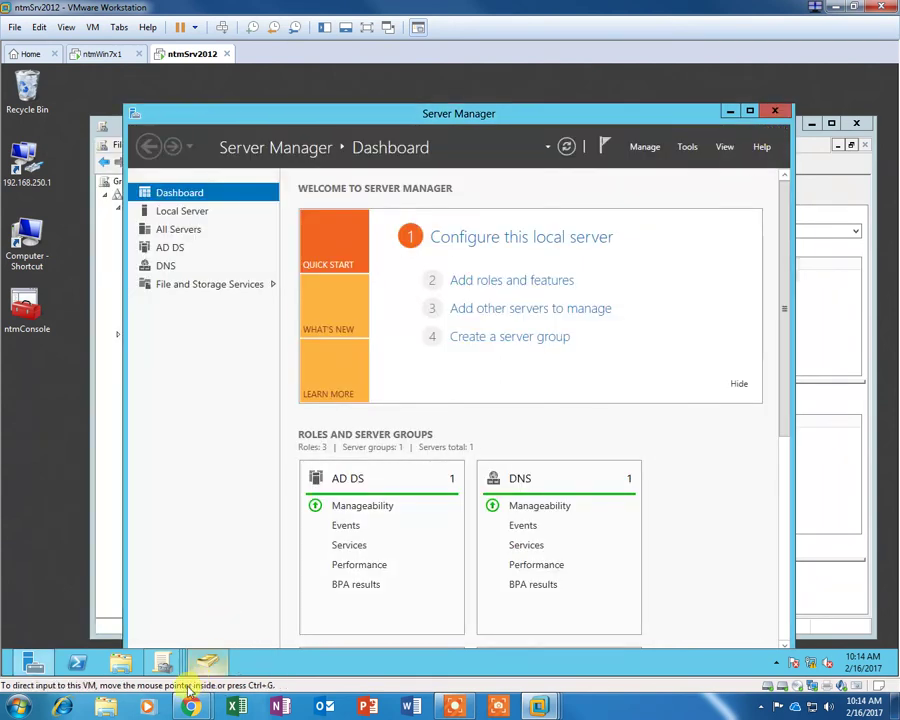
{"action": "left_click", "coordinate": [121, 662]}
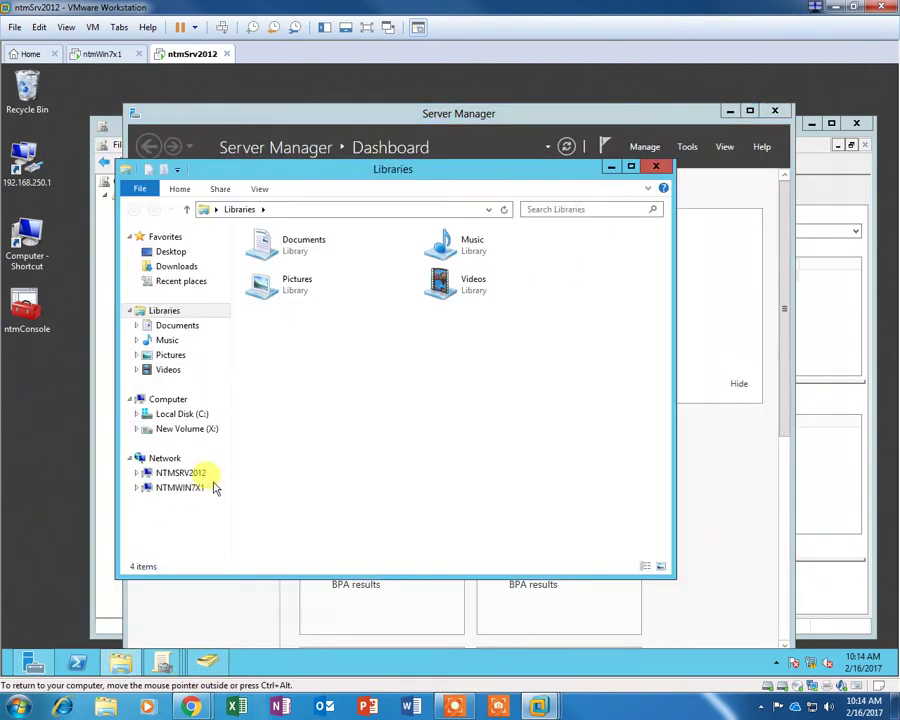
{"action": "right_click", "coordinate": [189, 431]}
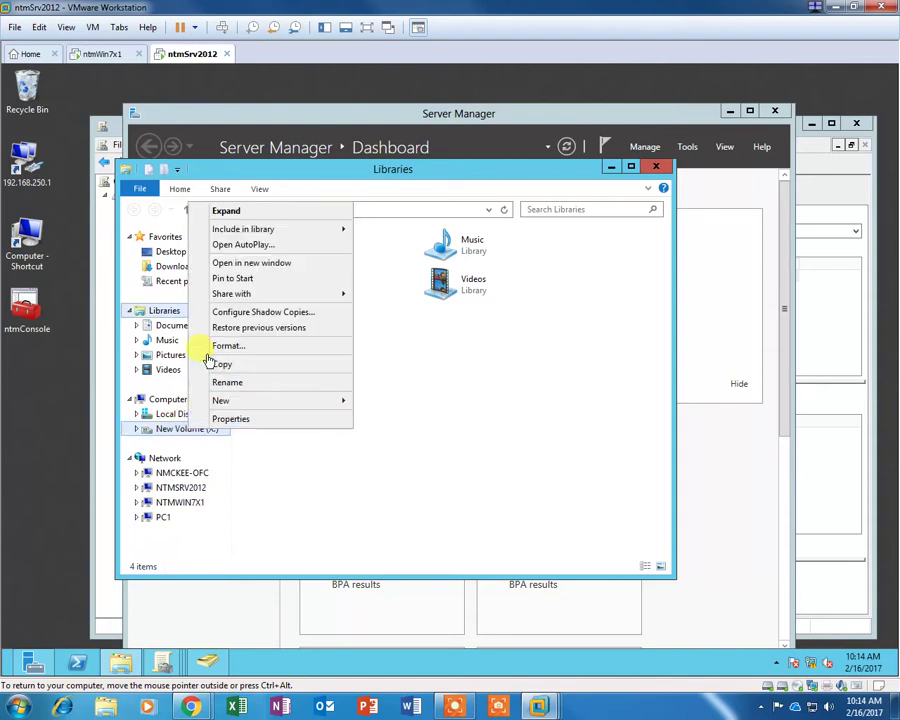
{"action": "left_click", "coordinate": [252, 420]}
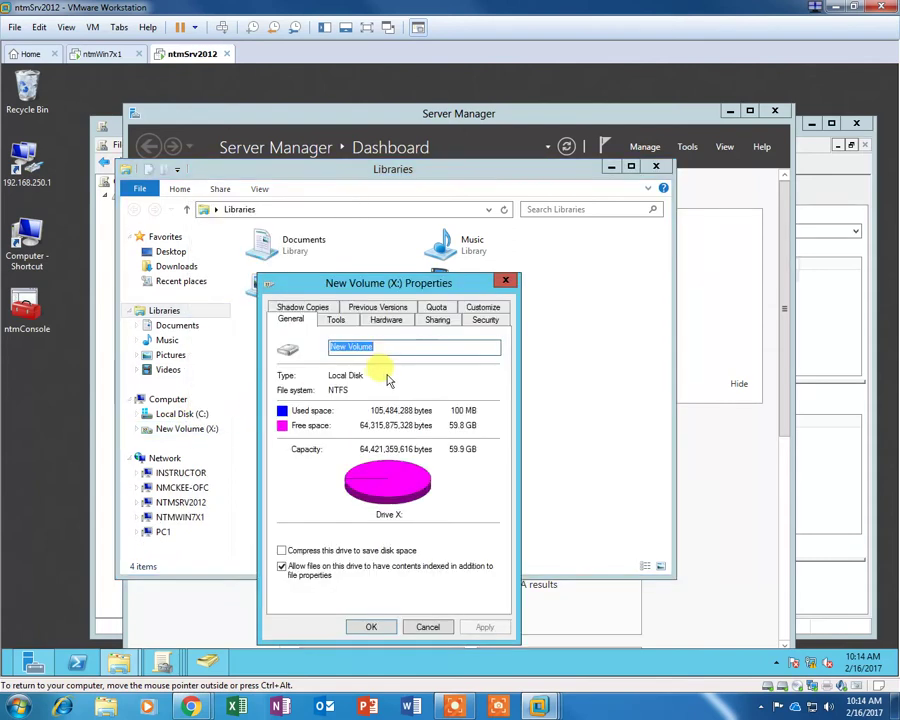
Review the X: drive's Security permissions for Users and Everyone.
{"action": "left_click", "coordinate": [437, 320]}
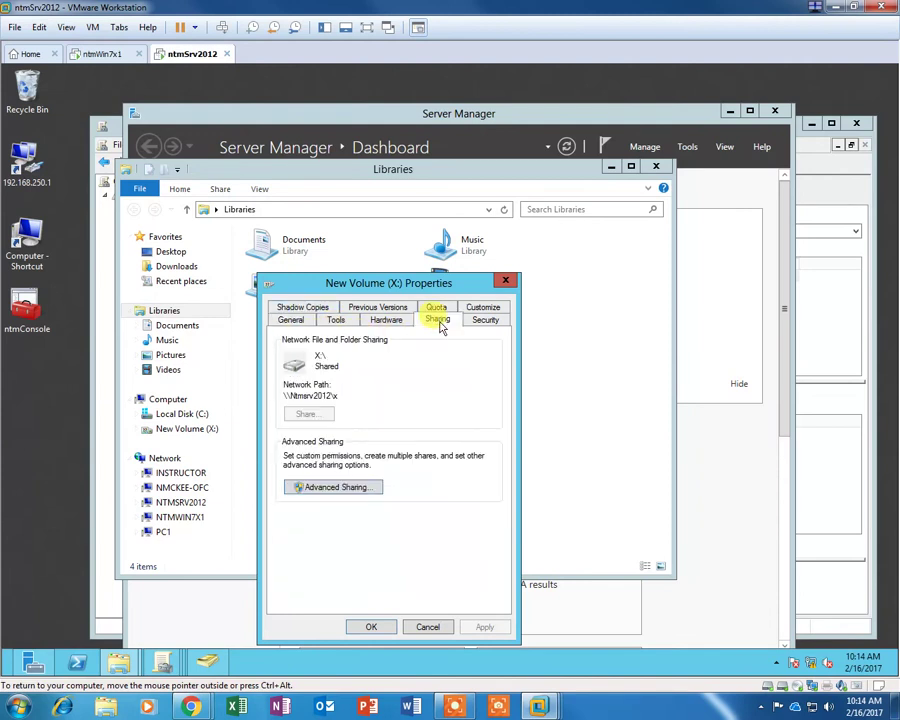
{"action": "left_click", "coordinate": [478, 319]}
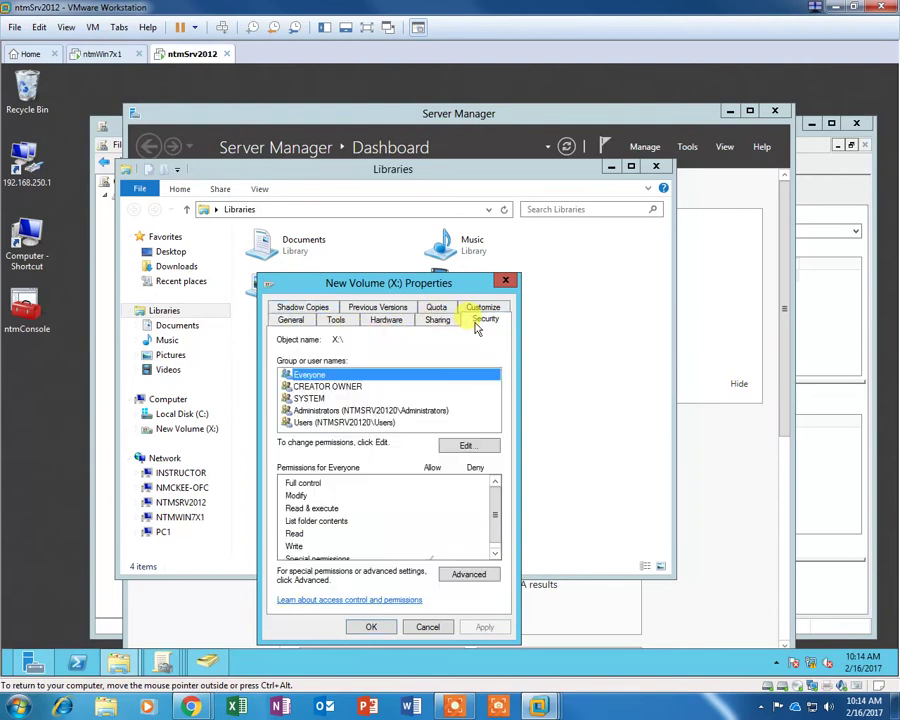
{"action": "left_click", "coordinate": [308, 424]}
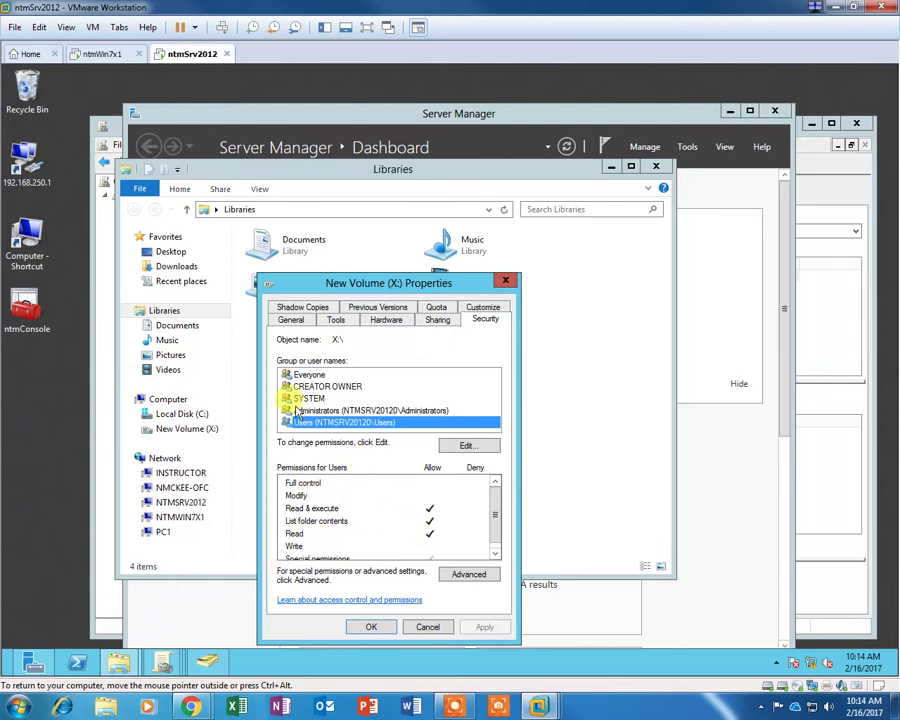
{"action": "left_click", "coordinate": [300, 375]}
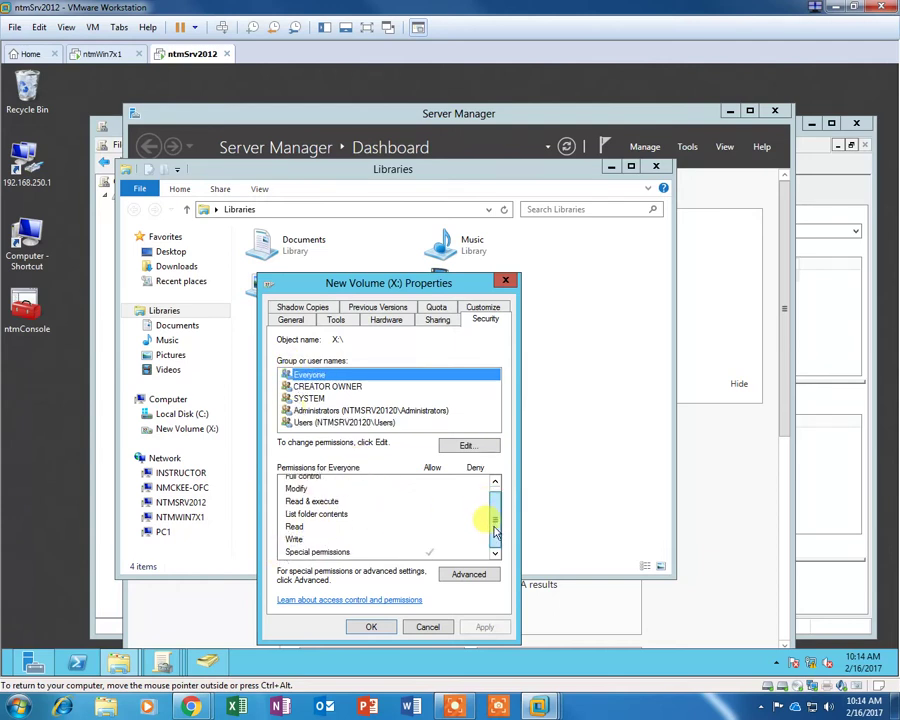
{"action": "left_click", "coordinate": [318, 423]}
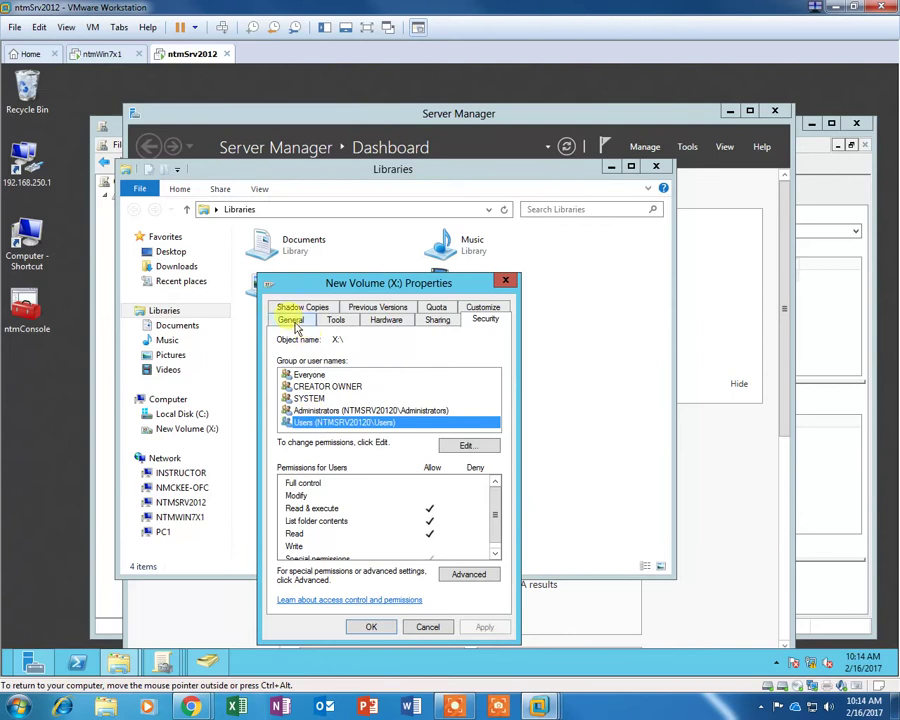
Verify in Advanced Sharing that X: is shared as X at \\Ntmsrv2012\x, then close Properties.
{"action": "left_click", "coordinate": [446, 320]}
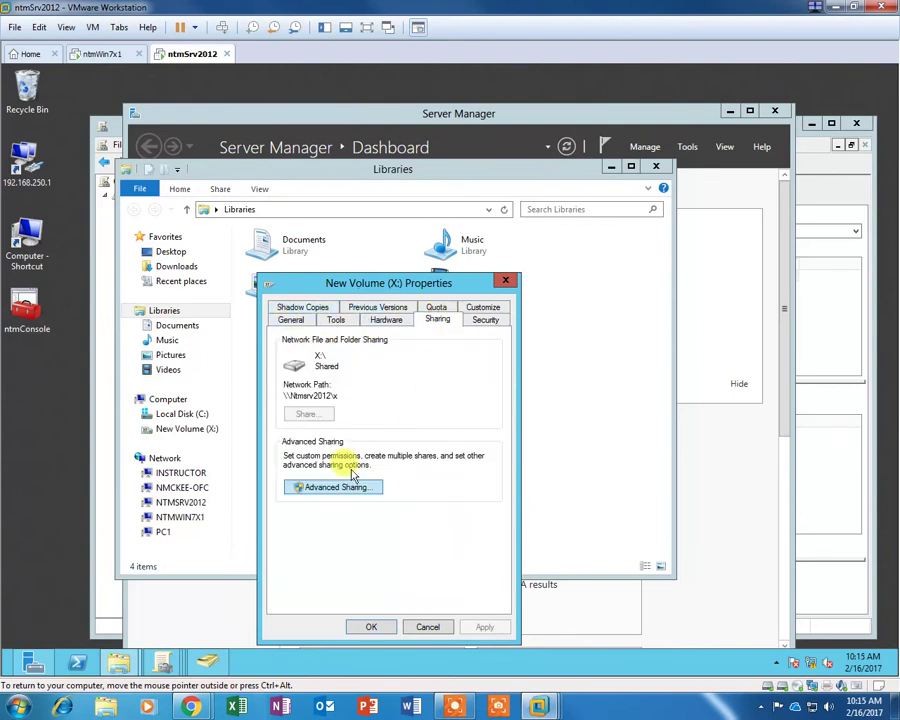
{"action": "left_click", "coordinate": [318, 488]}
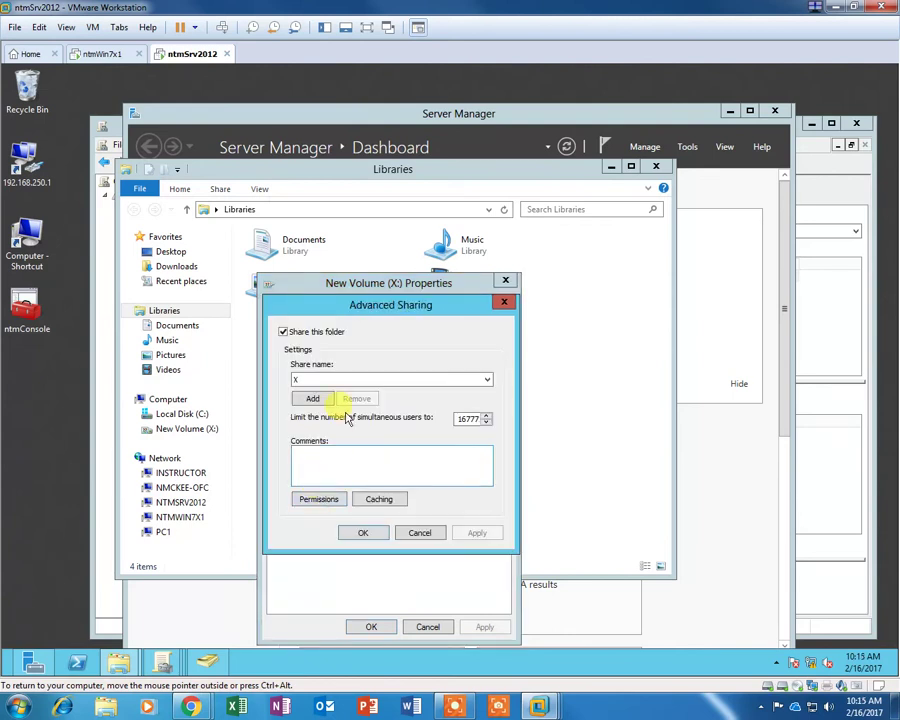
{"action": "left_click", "coordinate": [340, 380]}
{"action": "left_click", "coordinate": [383, 366]}
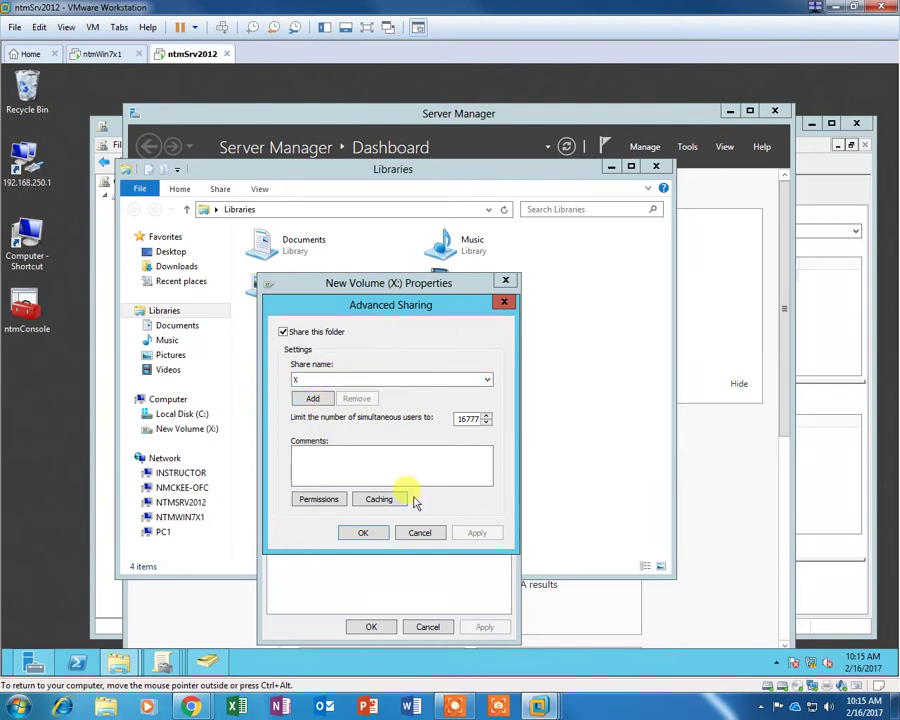
{"action": "left_click", "coordinate": [365, 533]}
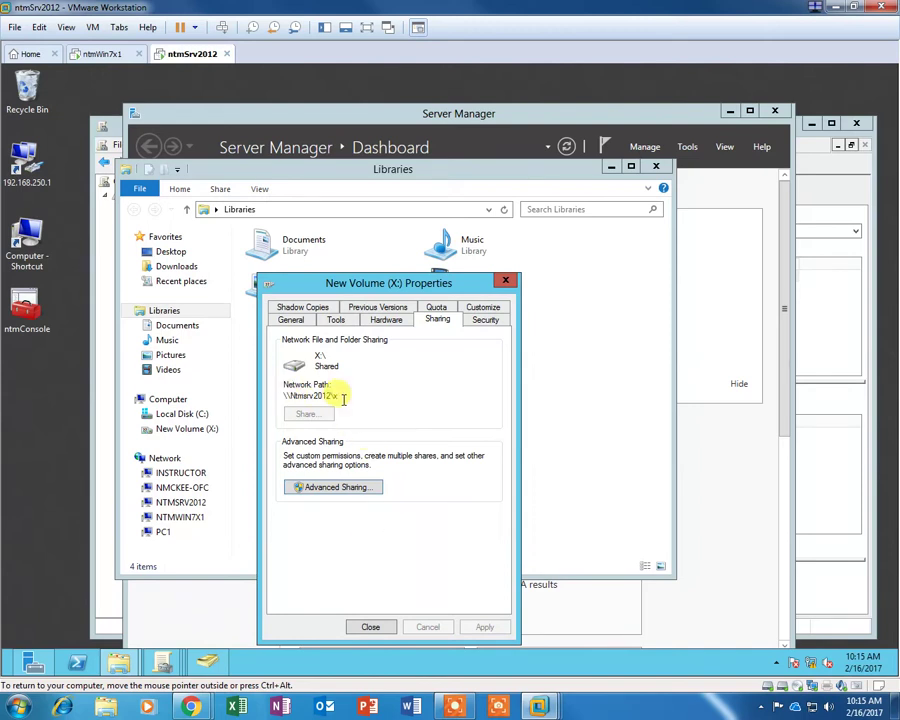
{"action": "left_click_drag", "start_coordinate": [343, 398], "coordinate": [290, 398]}
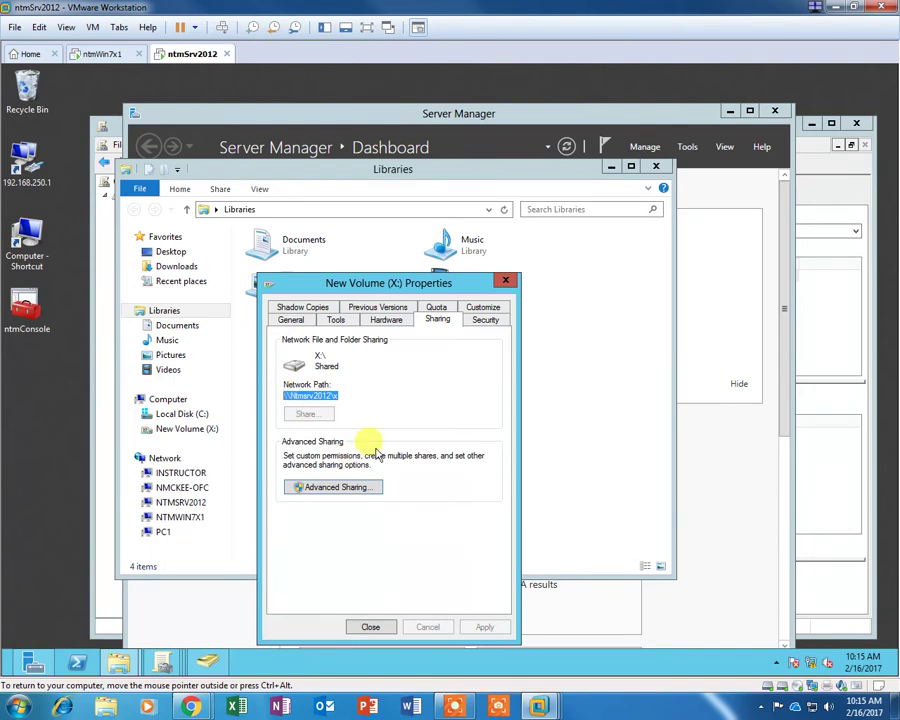
{"action": "left_click", "coordinate": [376, 626]}
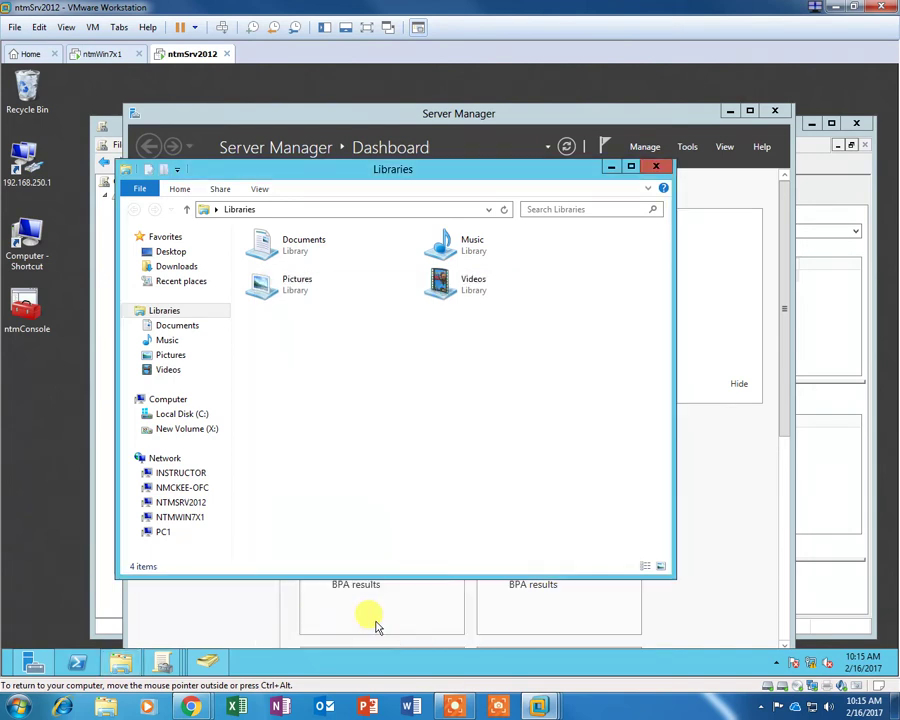
Close Libraries and launch Group Policy Management from Server Manager Tools.
{"action": "left_click", "coordinate": [656, 167]}
{"action": "left_click_drag", "start_coordinate": [580, 110], "coordinate": [572, 114]}
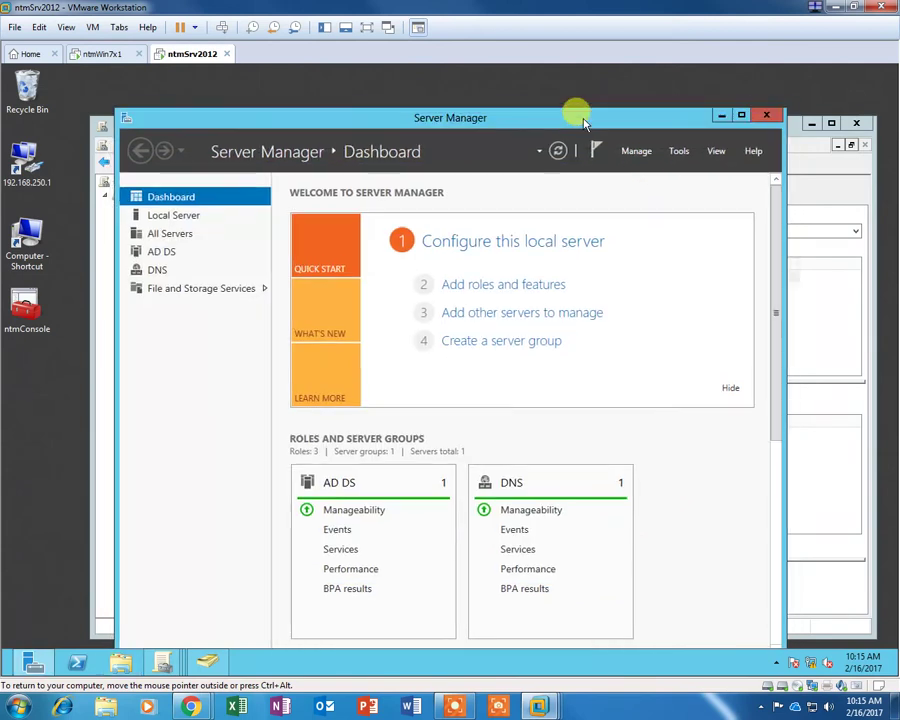
{"action": "left_click", "coordinate": [676, 152]}
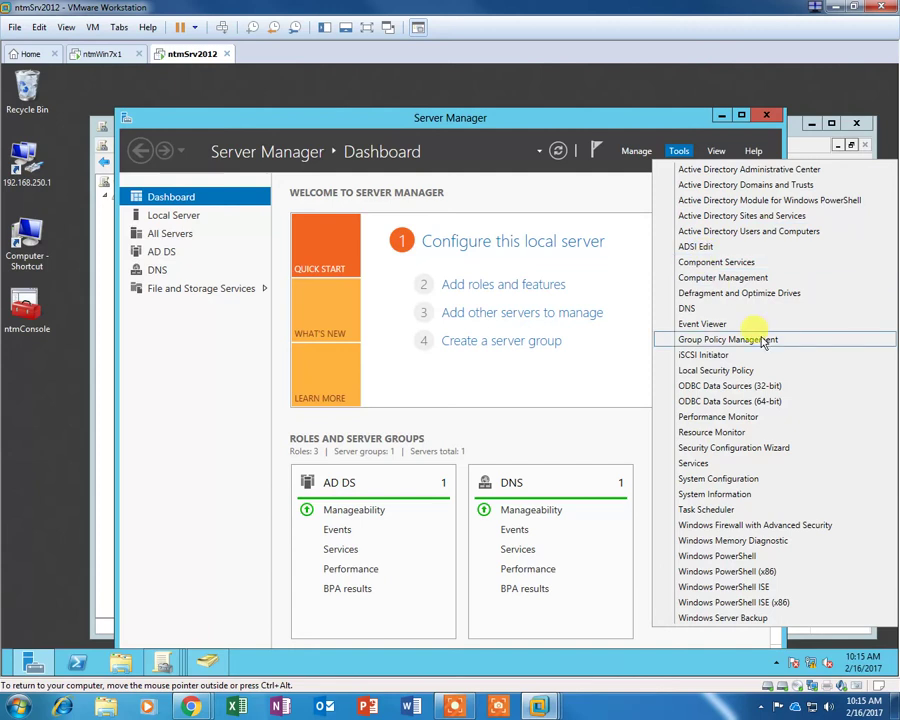
{"action": "left_click", "coordinate": [763, 340]}
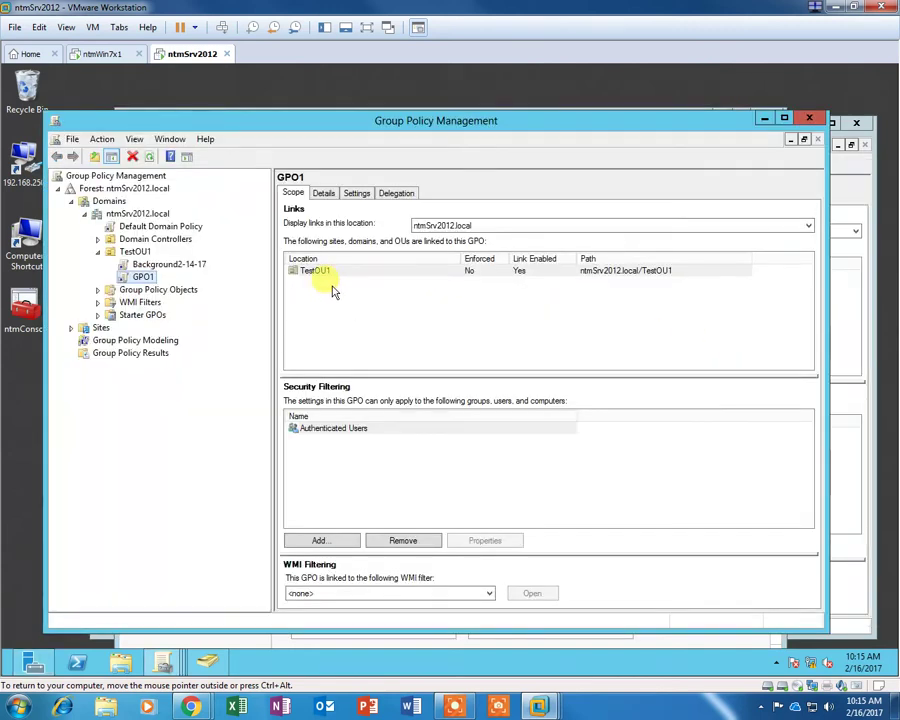
Create a GPO named MapNetworkDrive2-16-17 linked to TestOU1 and view its scope.
{"action": "left_click", "coordinate": [137, 253]}
{"action": "right_click", "coordinate": [137, 254]}
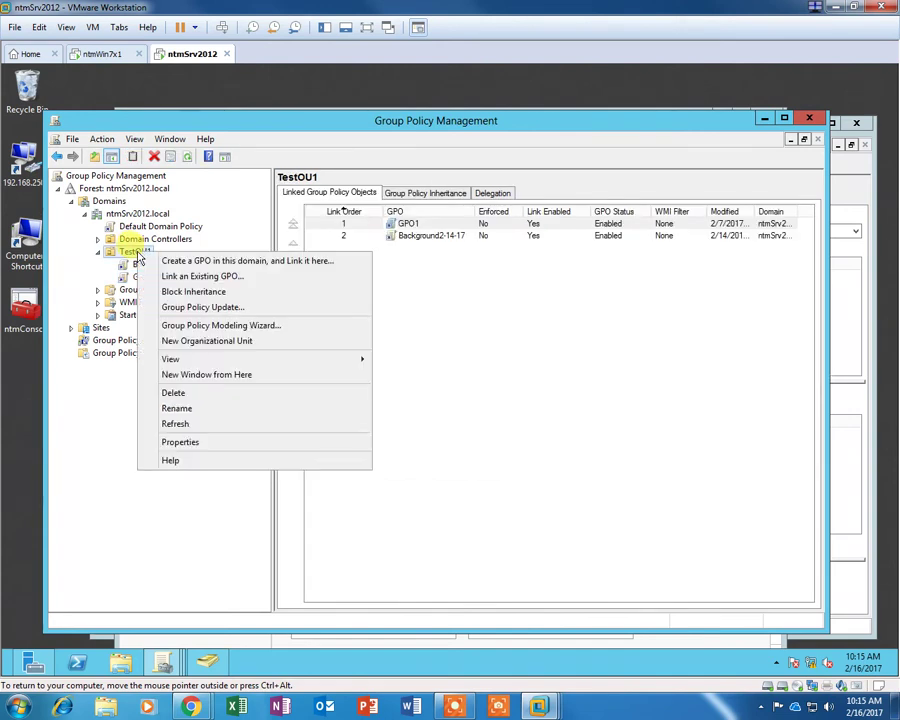
{"action": "left_click", "coordinate": [195, 262]}
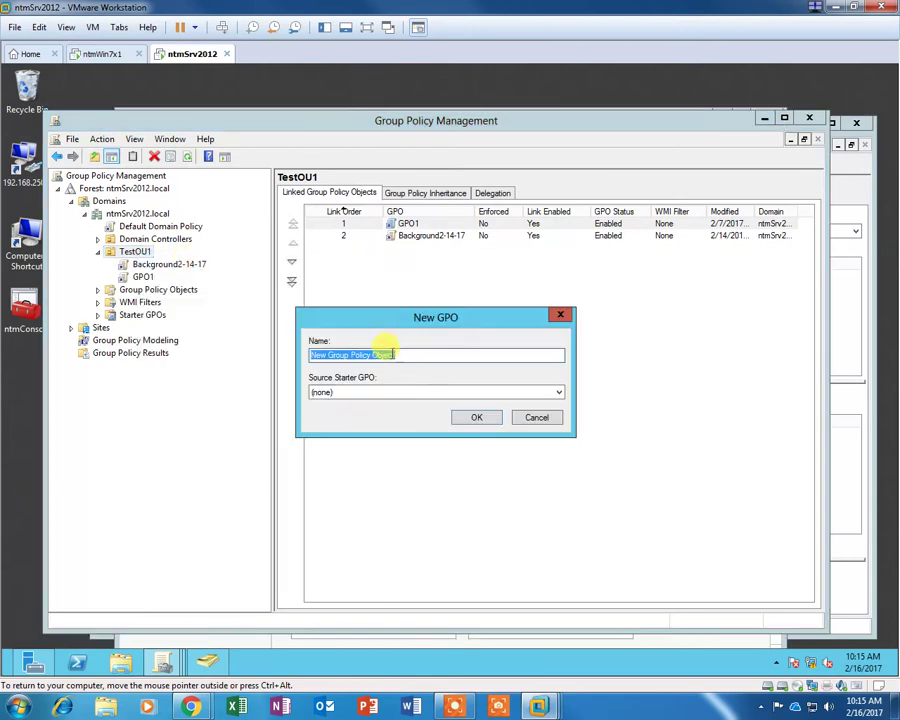
{"action": "type", "text": "Map"}
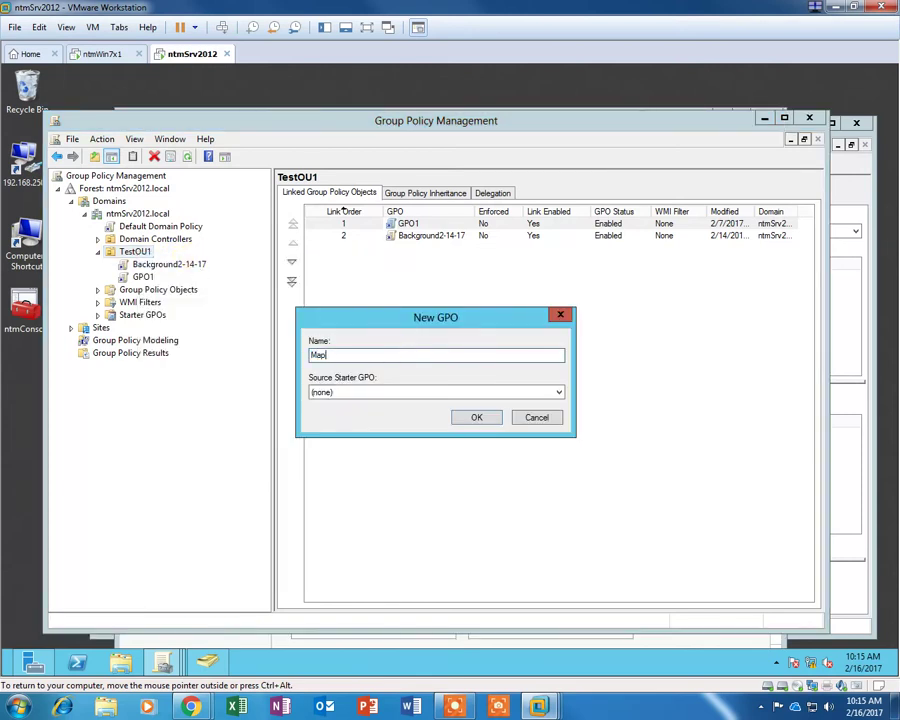
{"action": "type", "text": "NetworkDrive2-16-17"}
{"action": "left_click", "coordinate": [467, 422]}
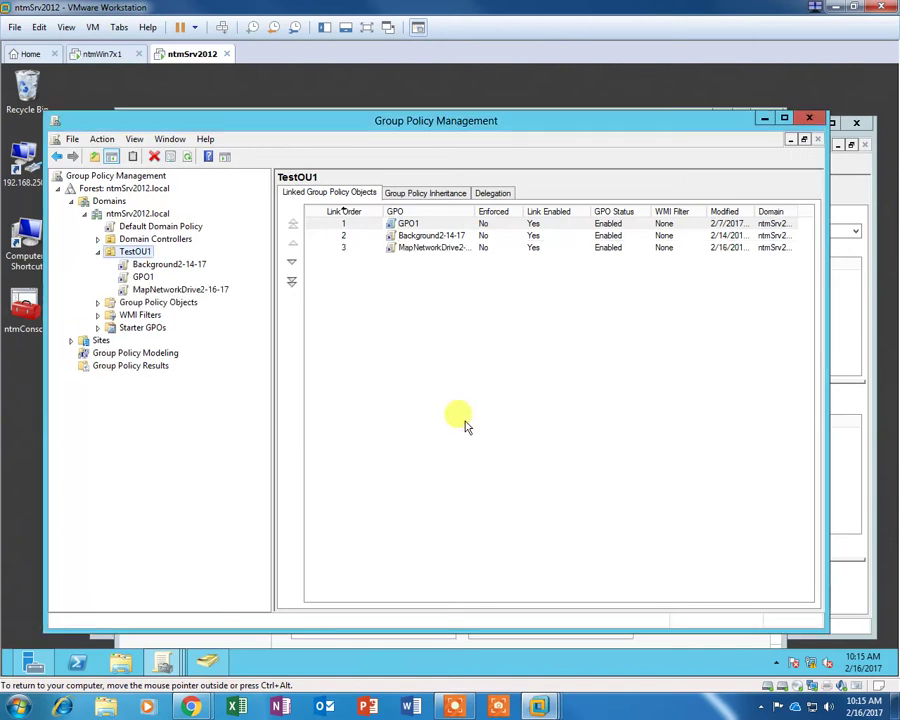
{"action": "left_click", "coordinate": [165, 290]}
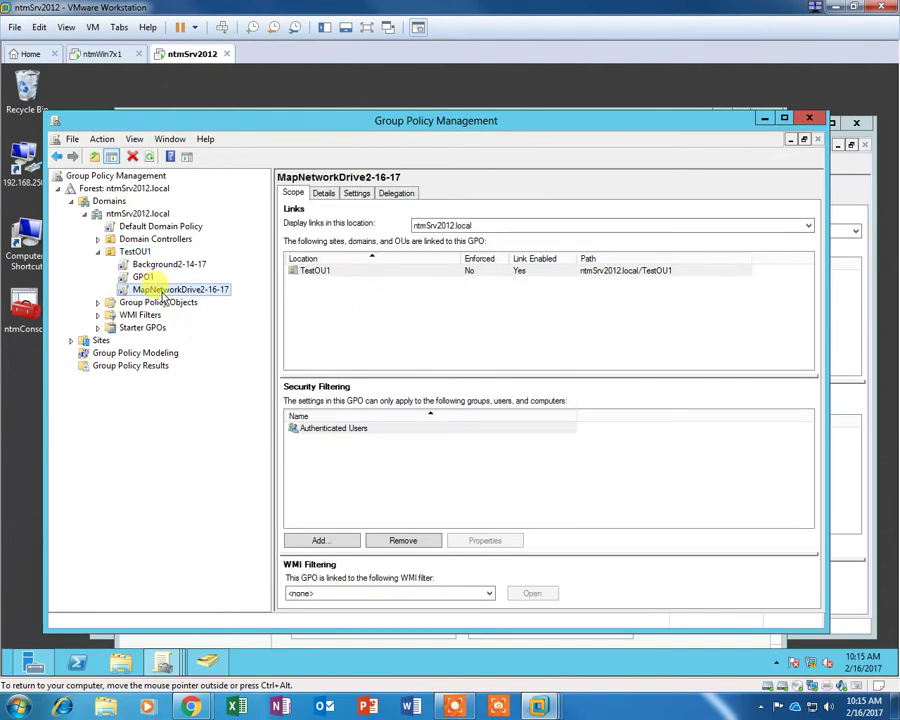
Edit MapNetworkDrive2-16-17 and expand Computer Configuration > Preferences > Windows Settings in the editor.
{"action": "right_click", "coordinate": [161, 290]}
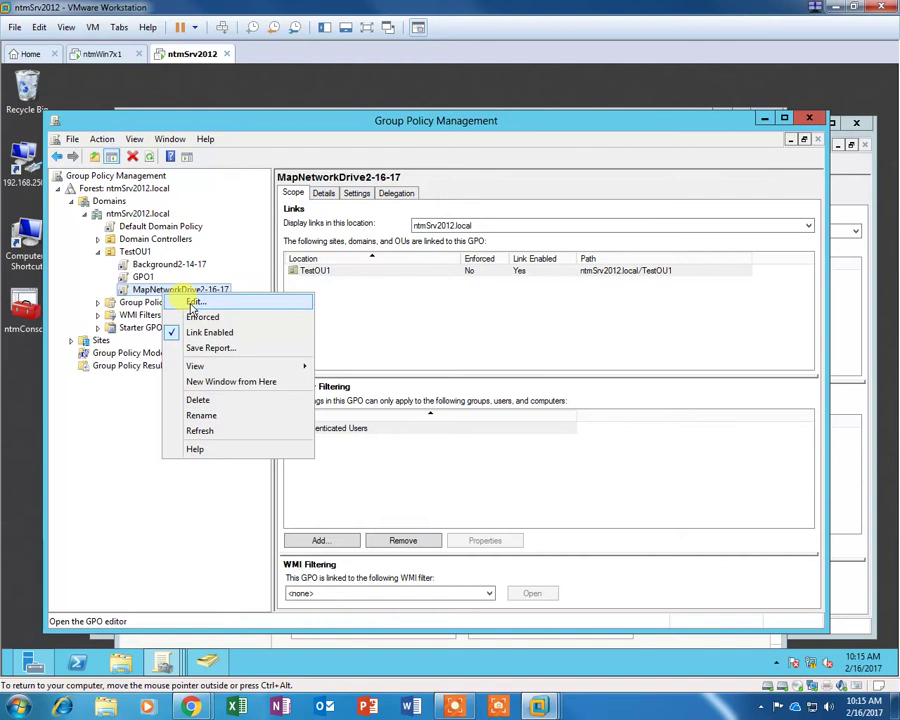
{"action": "left_click", "coordinate": [190, 302]}
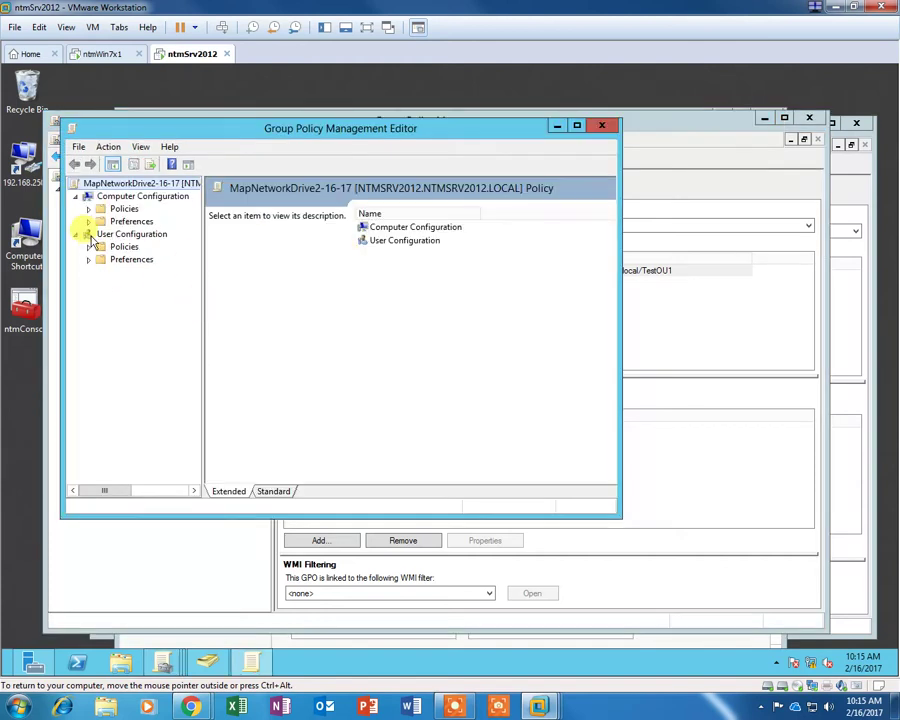
{"action": "left_click_drag", "start_coordinate": [260, 136], "coordinate": [286, 129]}
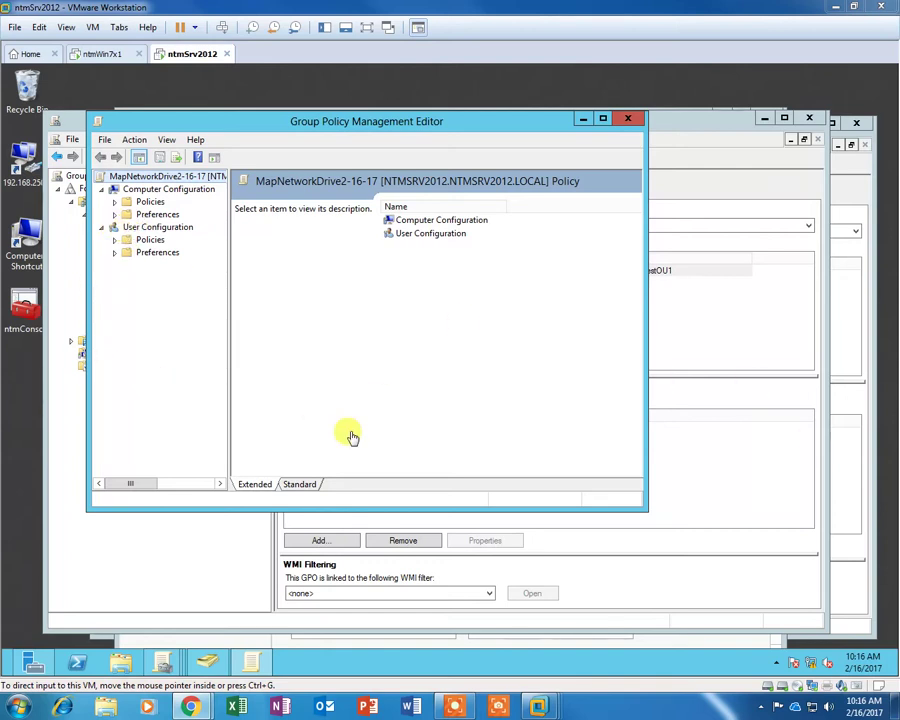
{"action": "left_click", "coordinate": [145, 190]}
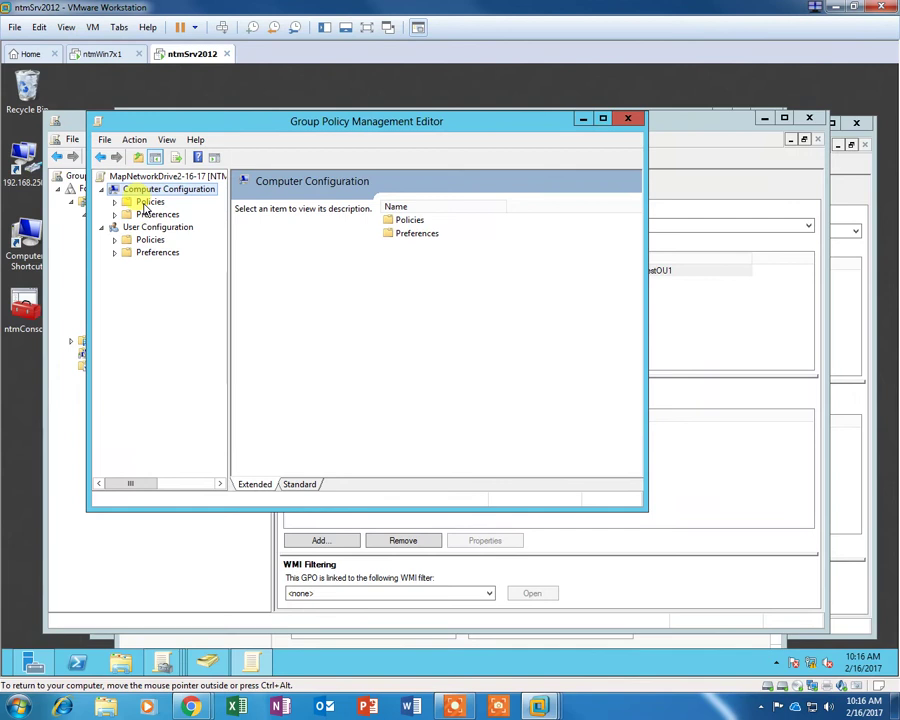
{"action": "left_click", "coordinate": [148, 203]}
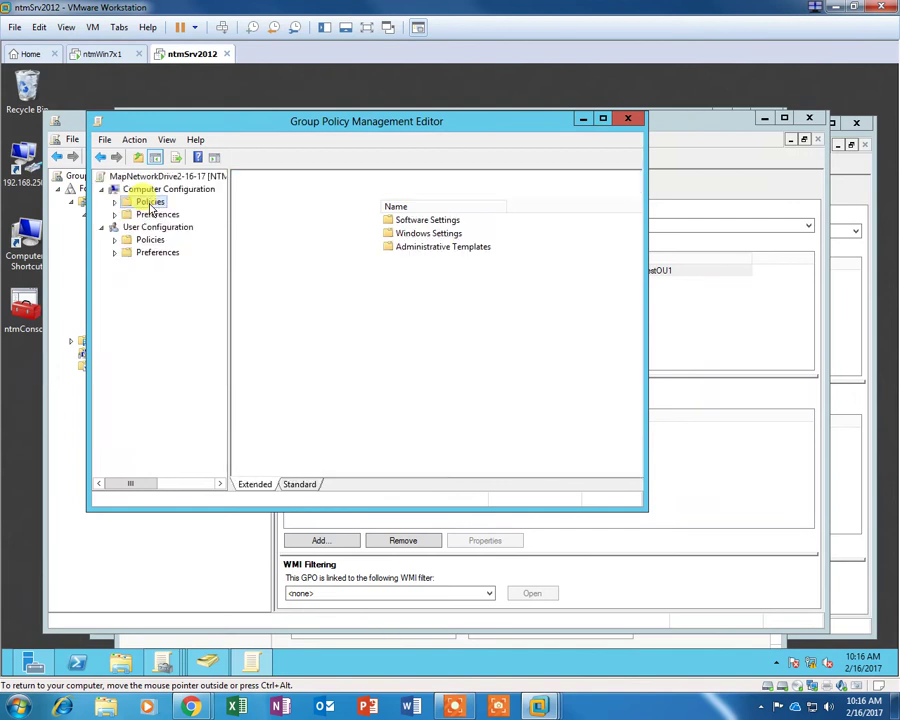
{"action": "left_click", "coordinate": [145, 213]}
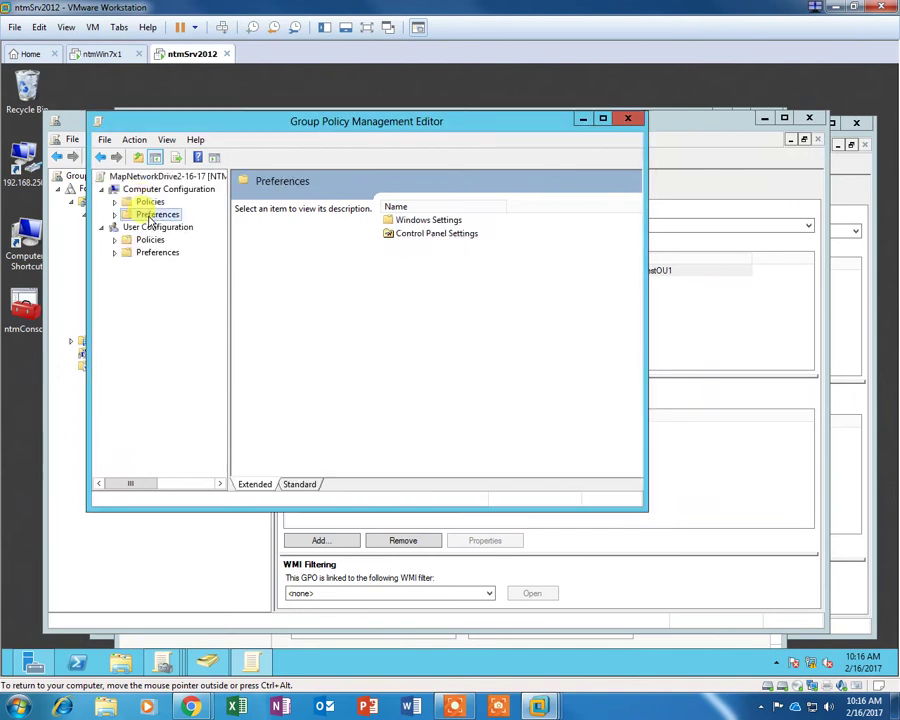
{"action": "left_click", "coordinate": [104, 190]}
{"action": "left_click", "coordinate": [102, 190]}
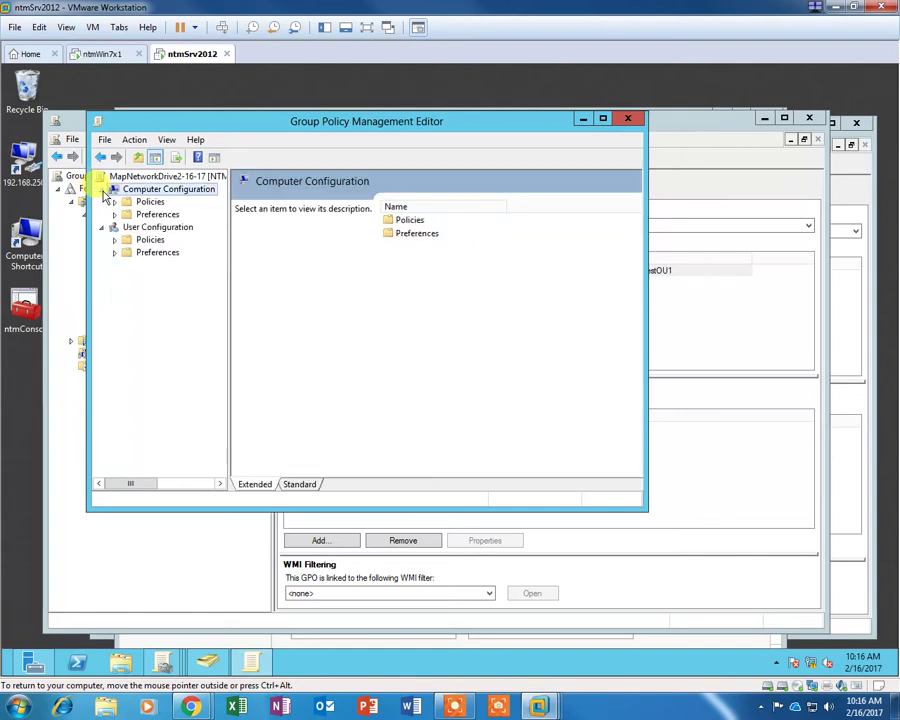
{"action": "left_click", "coordinate": [150, 215]}
{"action": "double_click", "coordinate": [150, 215]}
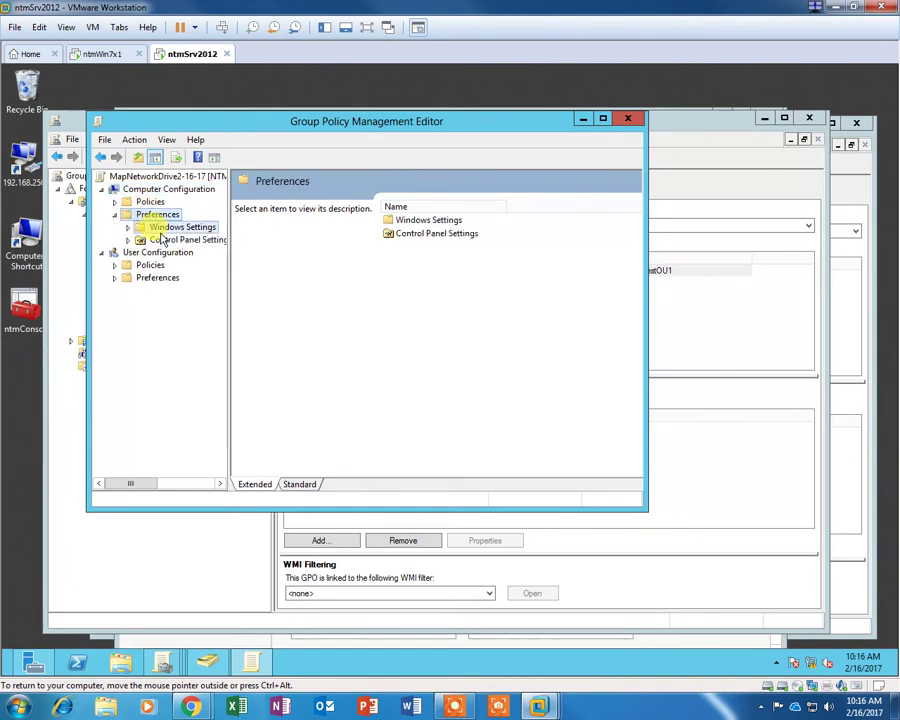
{"action": "double_click", "coordinate": [156, 228]}
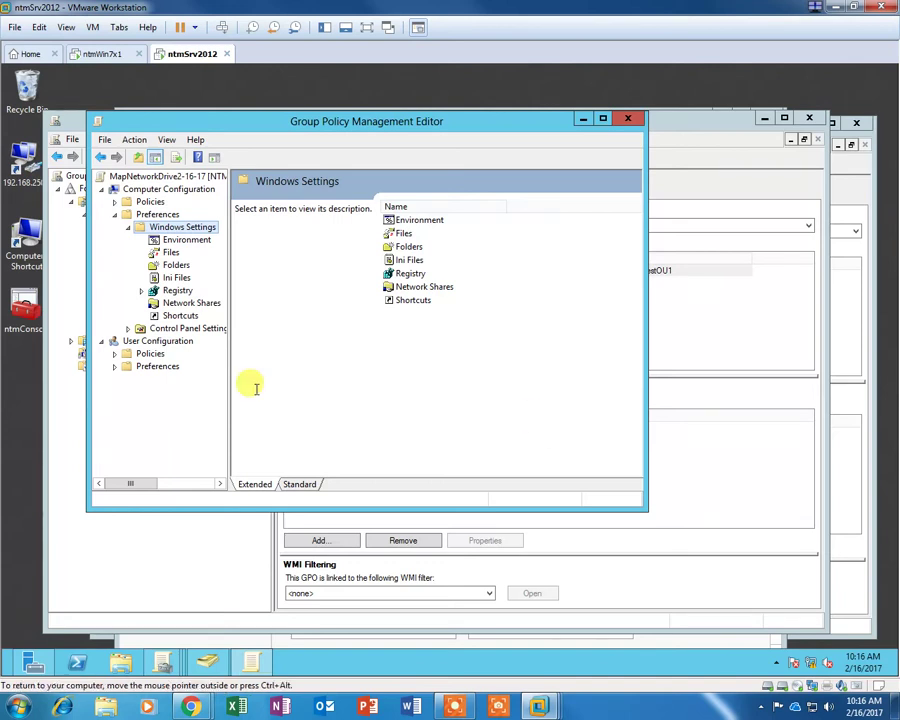
Expand User Configuration > Preferences > Windows Settings, collapse the computer-side Preferences, and select Drive Maps.
{"action": "left_click", "coordinate": [102, 342]}
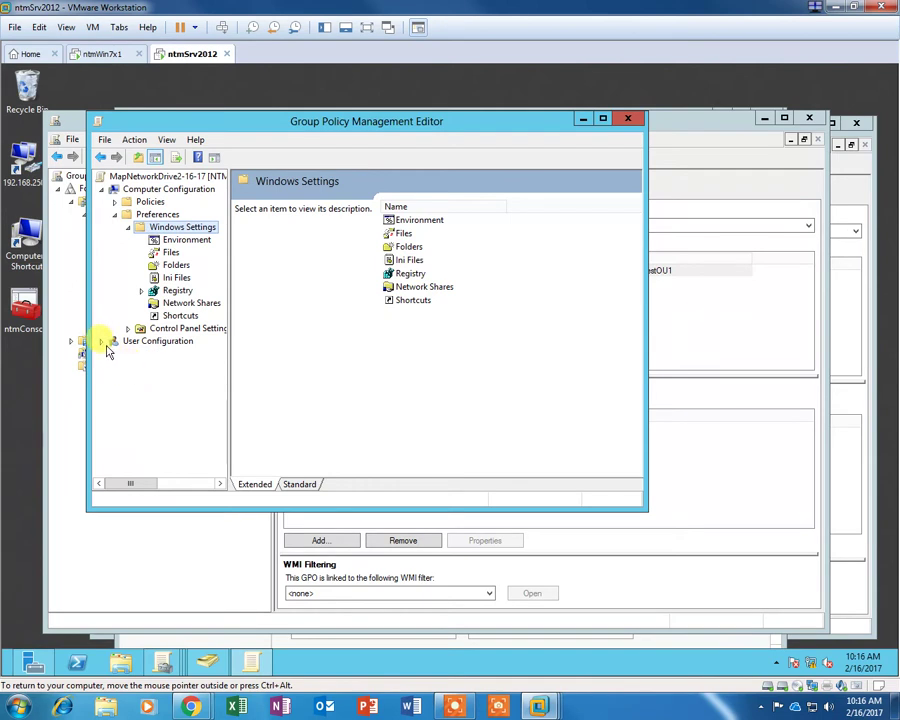
{"action": "left_click", "coordinate": [102, 342]}
{"action": "left_click", "coordinate": [115, 356]}
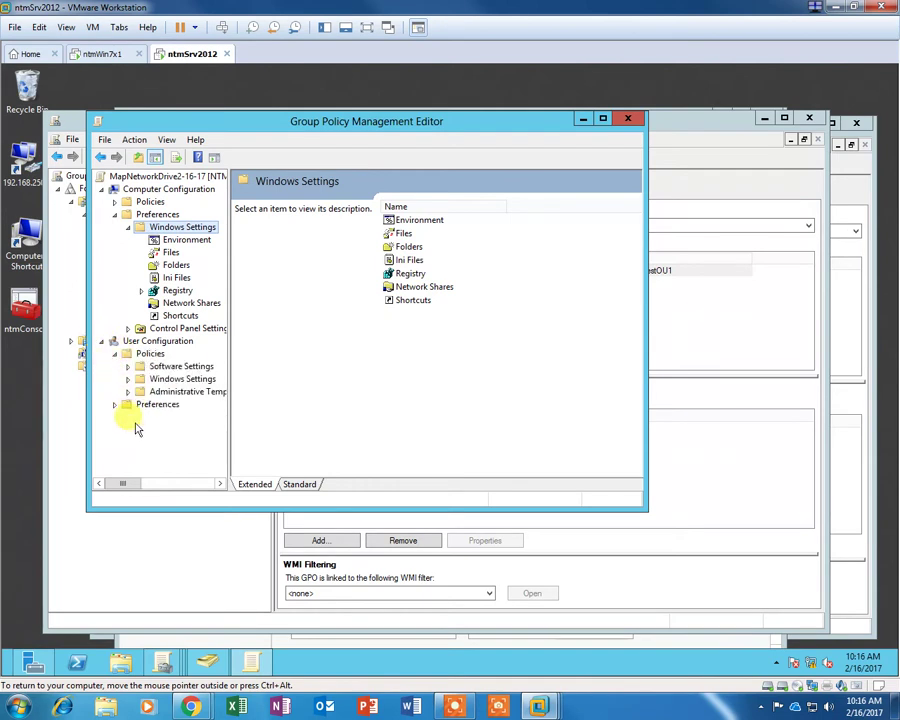
{"action": "left_click", "coordinate": [108, 404]}
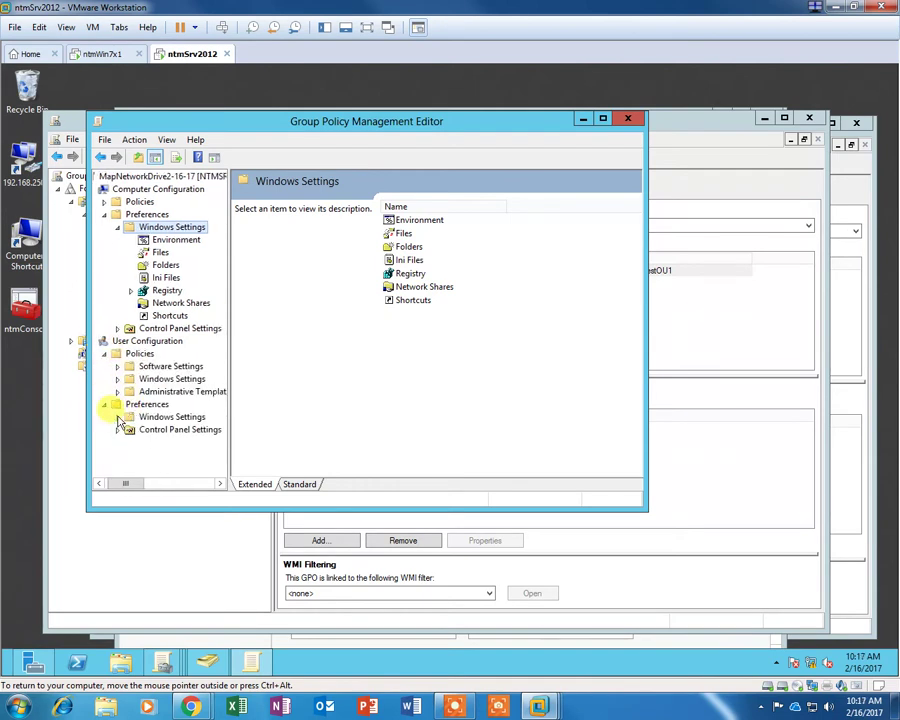
{"action": "left_click", "coordinate": [117, 416]}
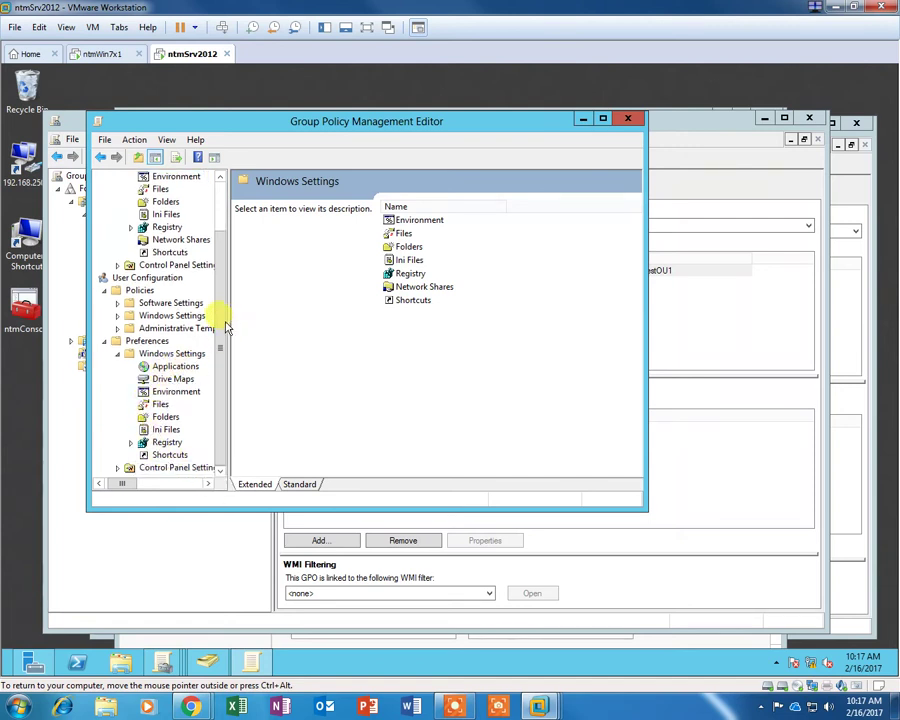
{"action": "left_click_drag", "start_coordinate": [225, 321], "coordinate": [221, 245]}
{"action": "left_click", "coordinate": [116, 227]}
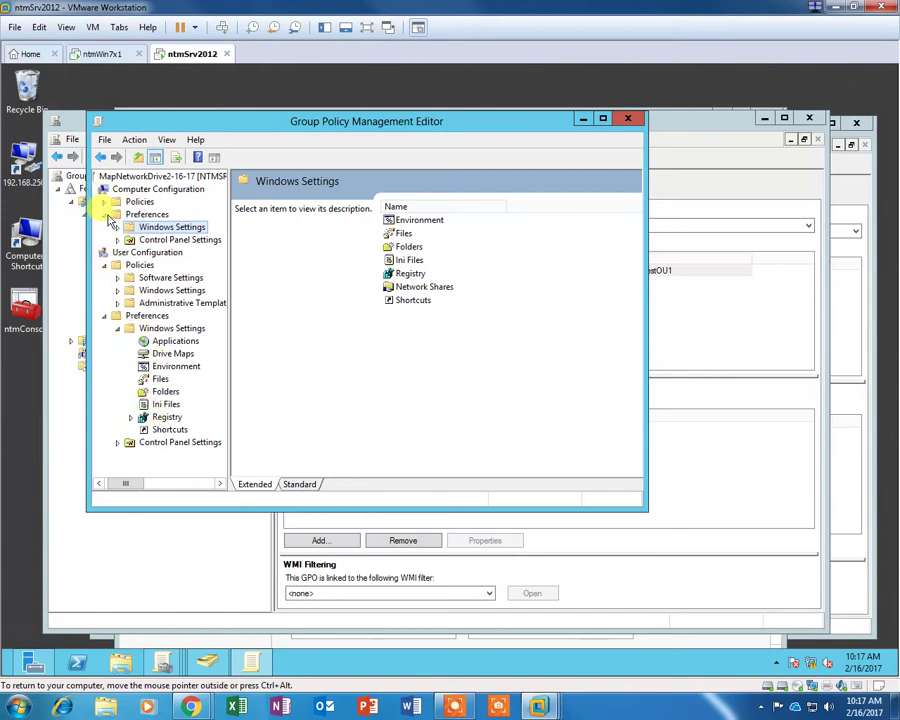
{"action": "left_click", "coordinate": [105, 215]}
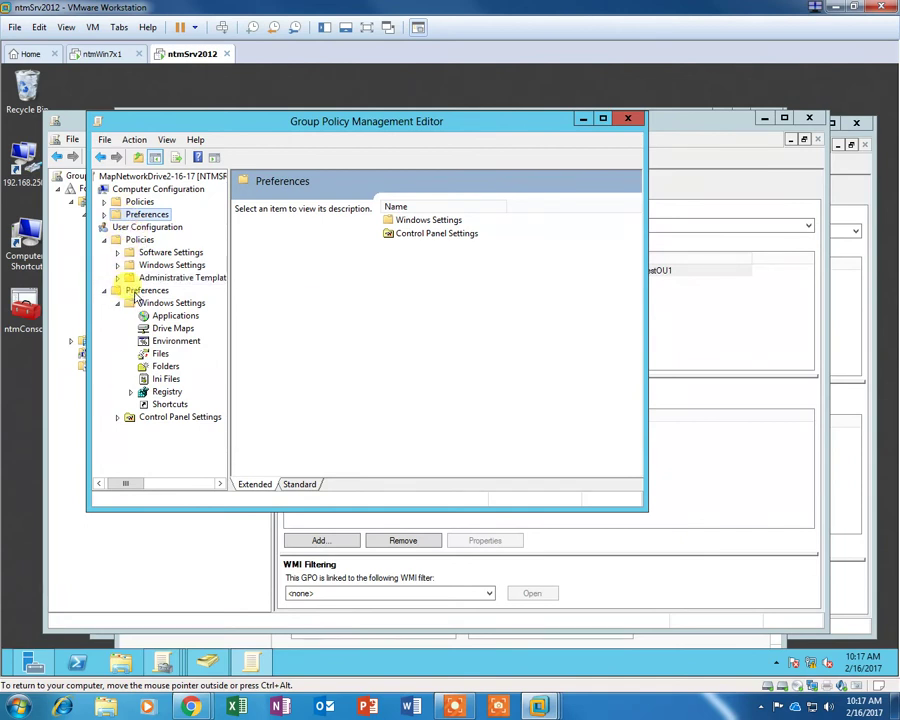
{"action": "left_click", "coordinate": [166, 330]}
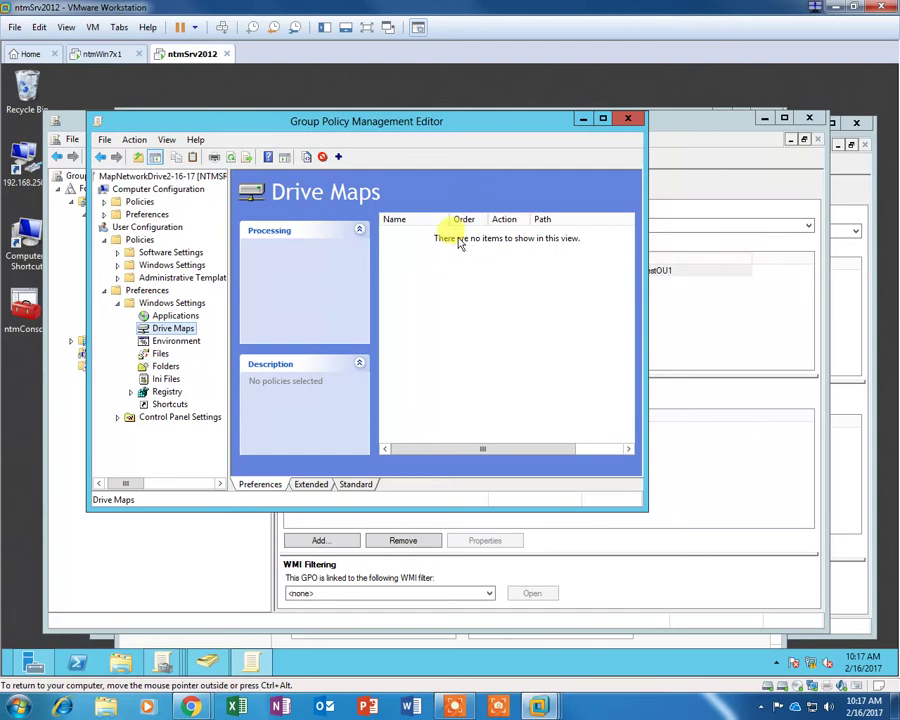
Start a new mapped drive with action Create and location \\ntmSrv2012\x.
{"action": "right_click", "coordinate": [175, 330]}
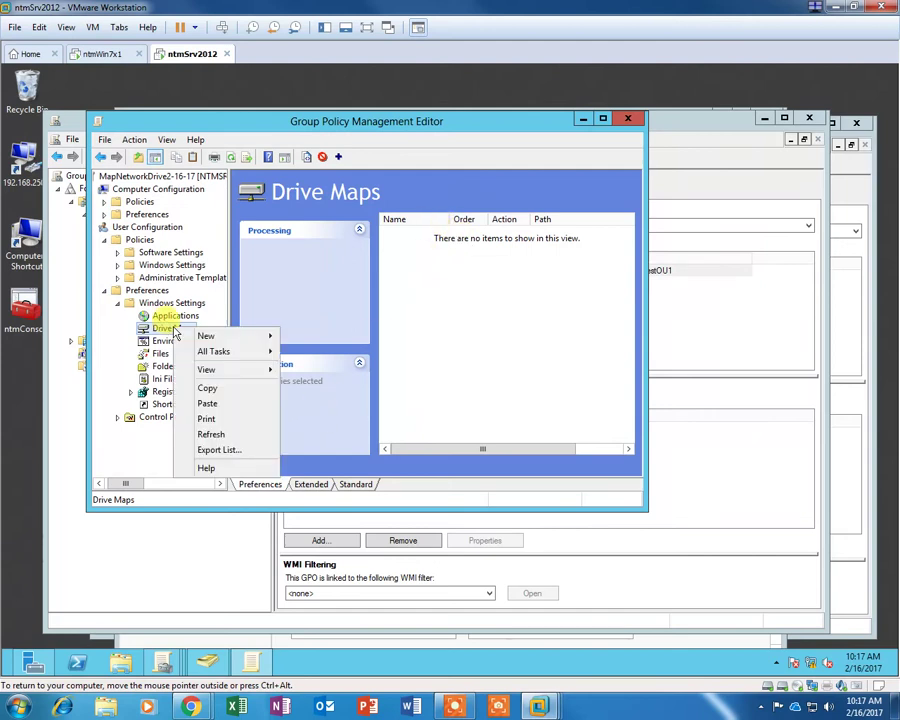
{"action": "mouse_move", "coordinate": [237, 336]}
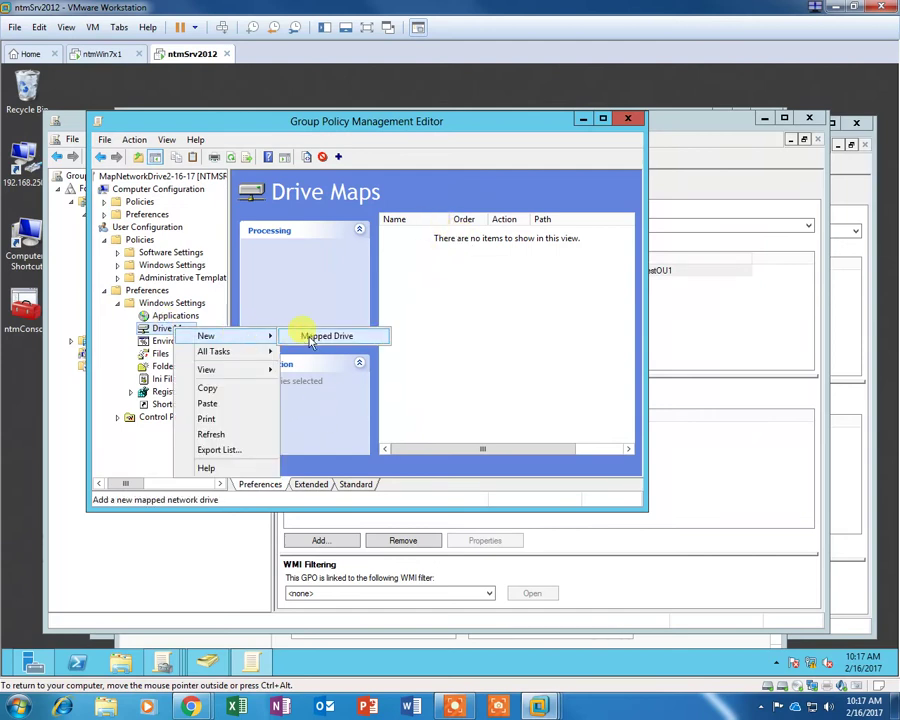
{"action": "left_click", "coordinate": [301, 333]}
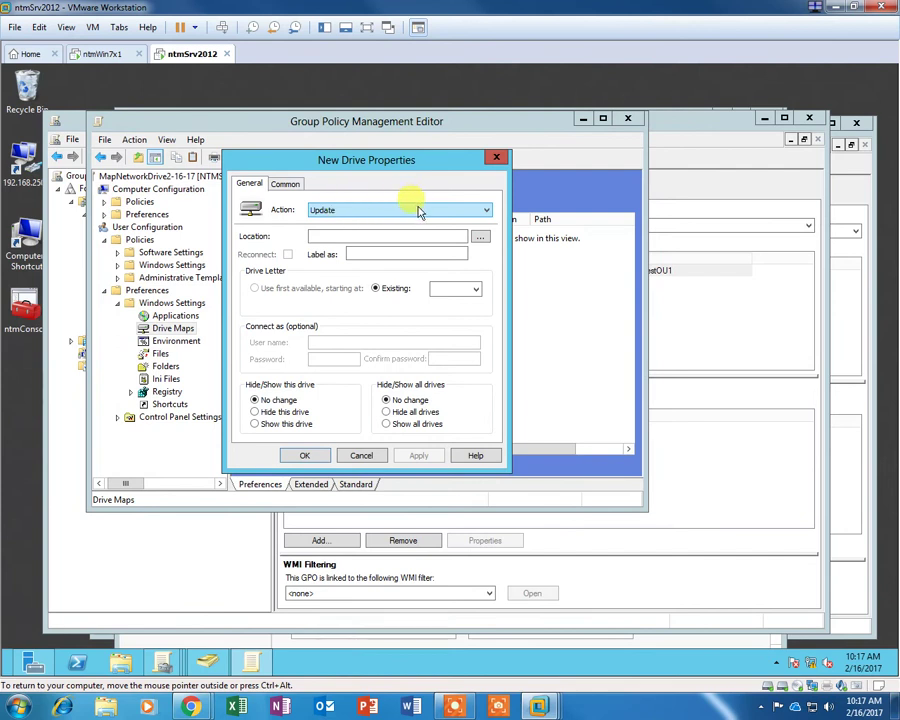
{"action": "left_click", "coordinate": [487, 210]}
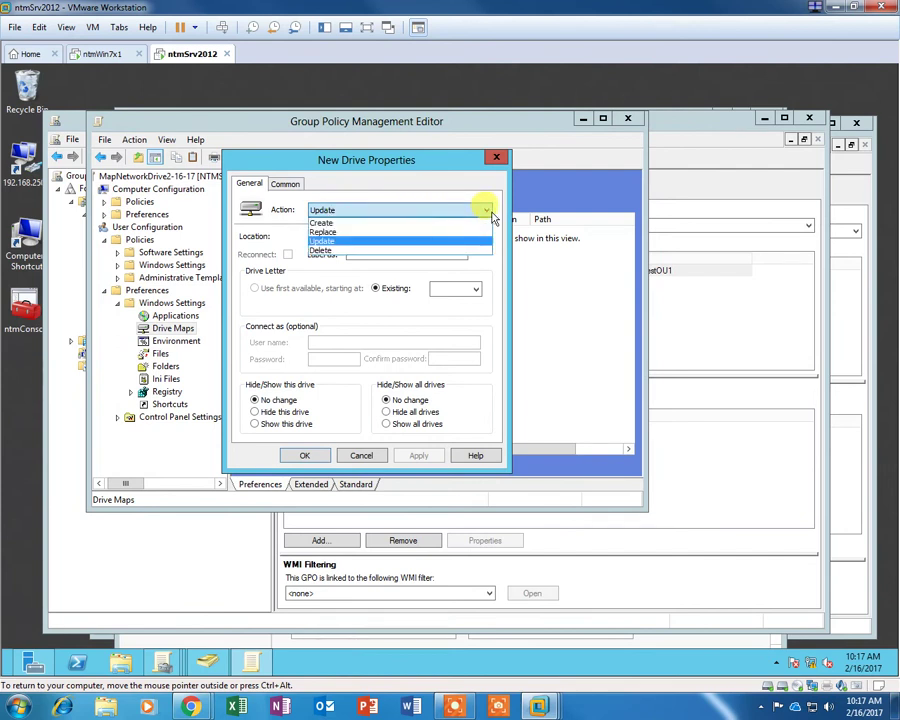
{"action": "left_click", "coordinate": [414, 222]}
{"action": "left_click", "coordinate": [362, 236]}
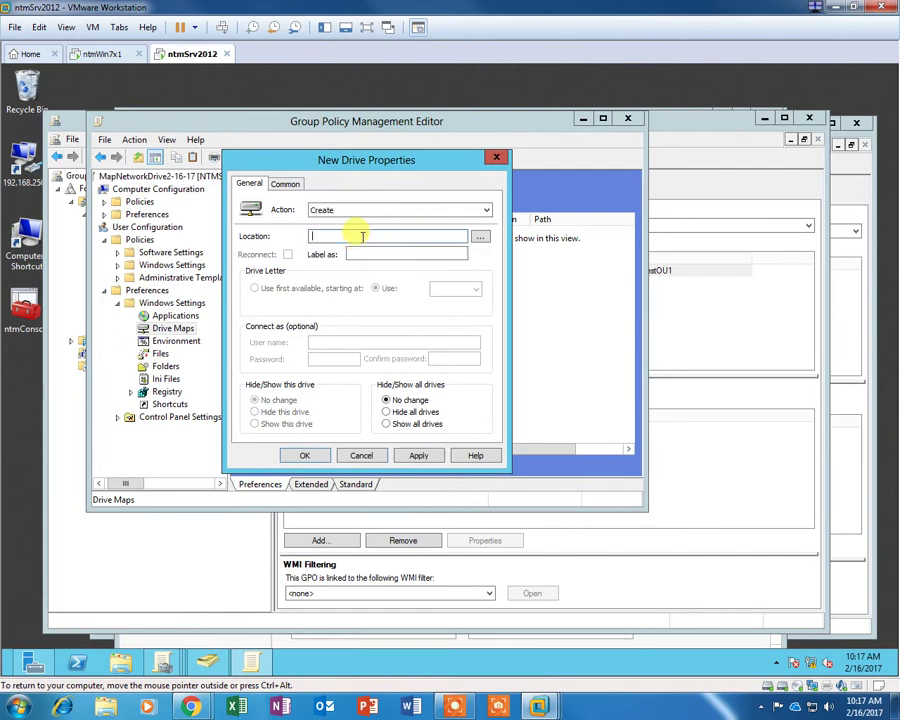
{"action": "type", "text": "\\ntmSrv2012\\x"}
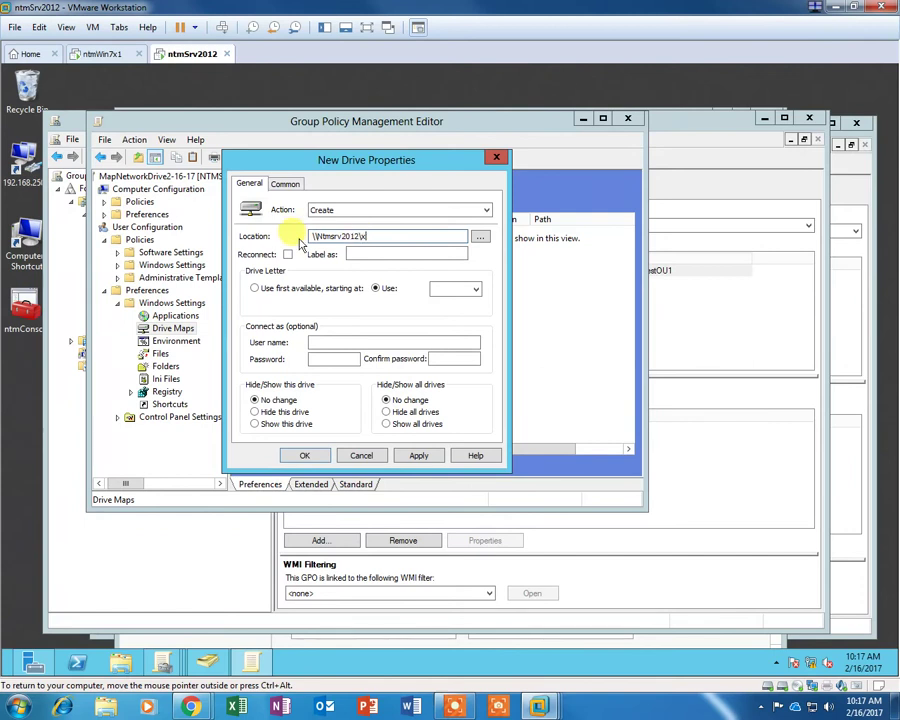
{"action": "left_click_drag", "start_coordinate": [316, 236], "coordinate": [356, 236]}
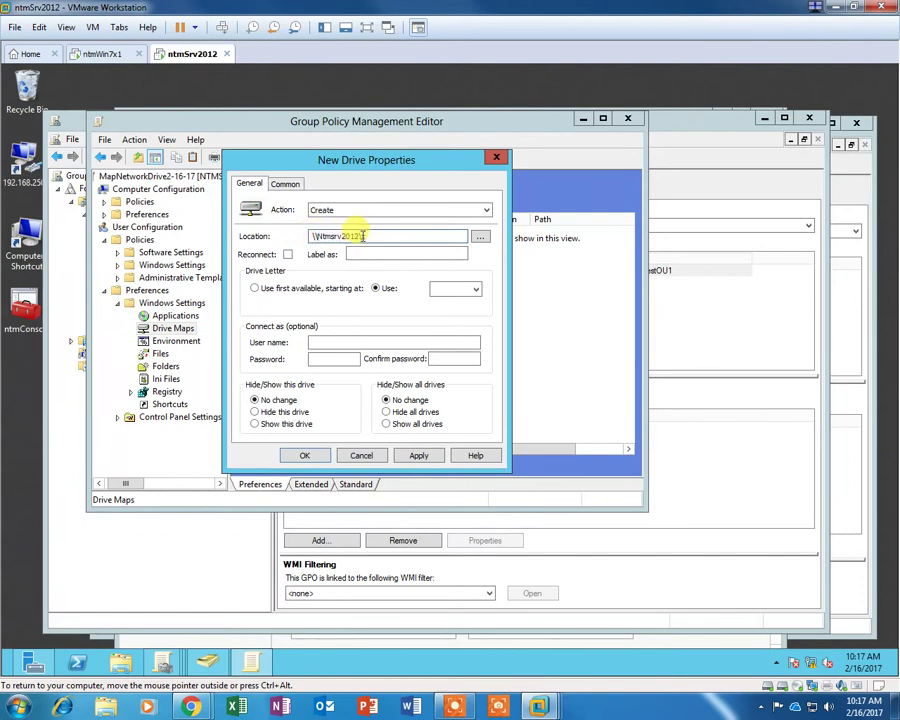
{"action": "left_click", "coordinate": [356, 253]}
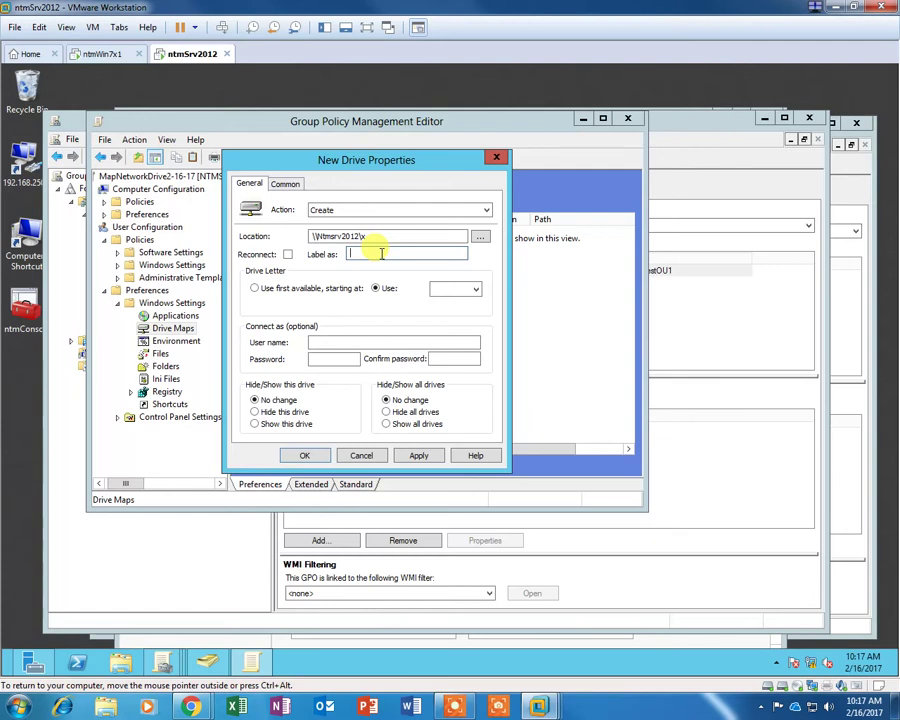
Label the mapping SchoolDocuments, assign drive letter X, and save it.
{"action": "type", "text": "Pu"}
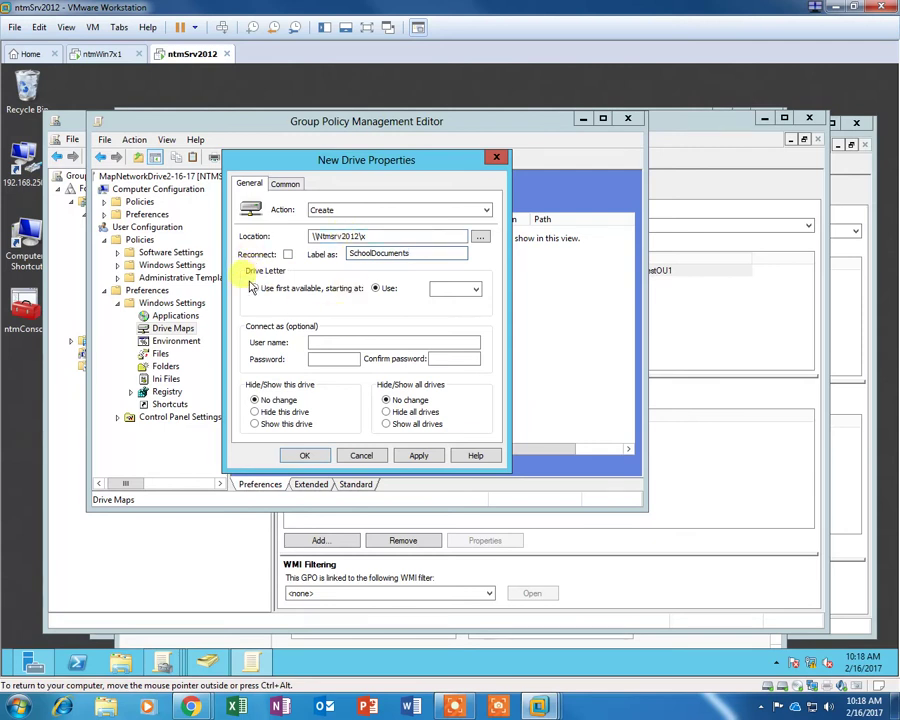
{"action": "left_click", "coordinate": [376, 288]}
{"action": "left_click", "coordinate": [470, 289]}
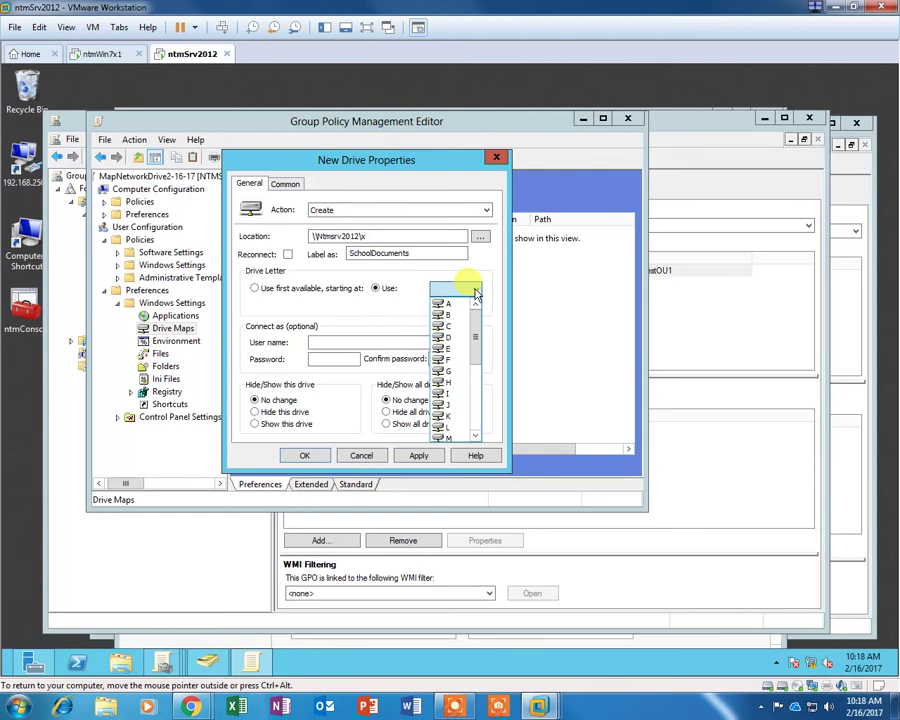
{"action": "left_click_drag", "start_coordinate": [477, 350], "coordinate": [465, 415]}
{"action": "left_click", "coordinate": [462, 414]}
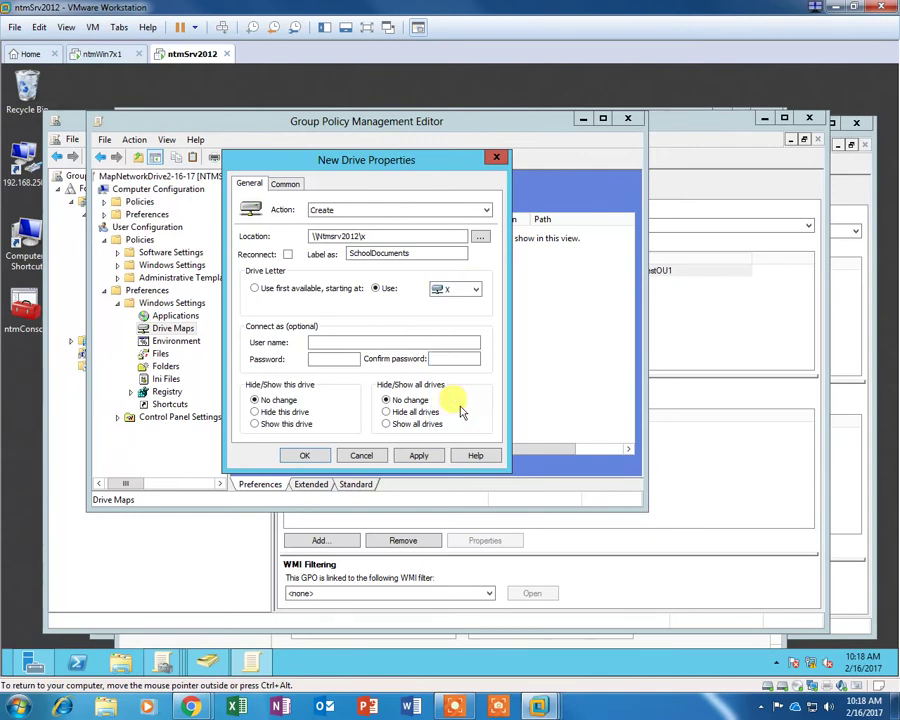
{"action": "left_click", "coordinate": [478, 292]}
{"action": "left_click", "coordinate": [476, 292]}
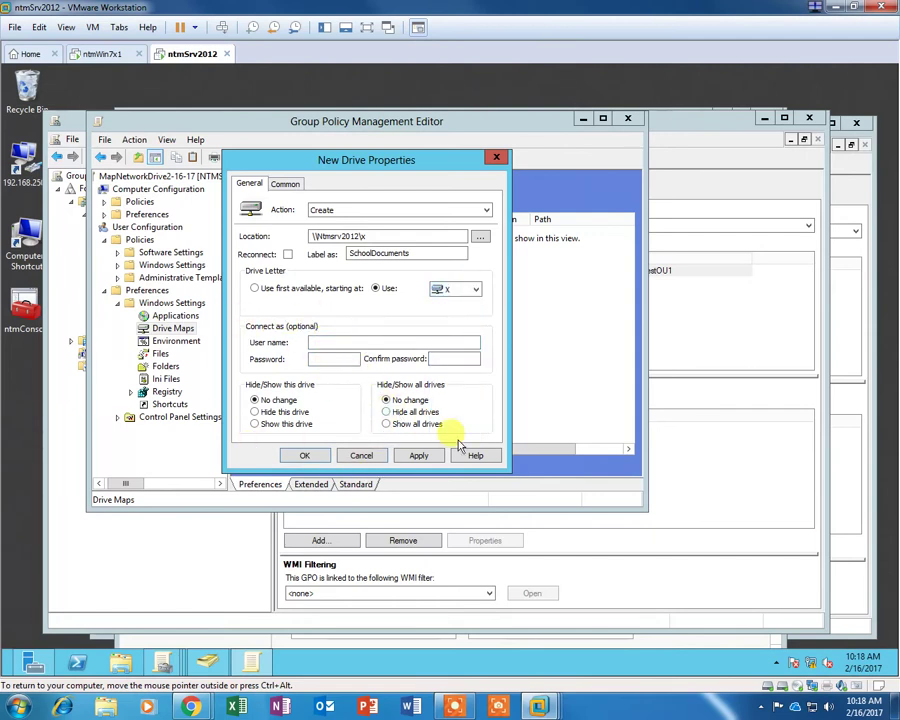
{"action": "left_click", "coordinate": [305, 456]}
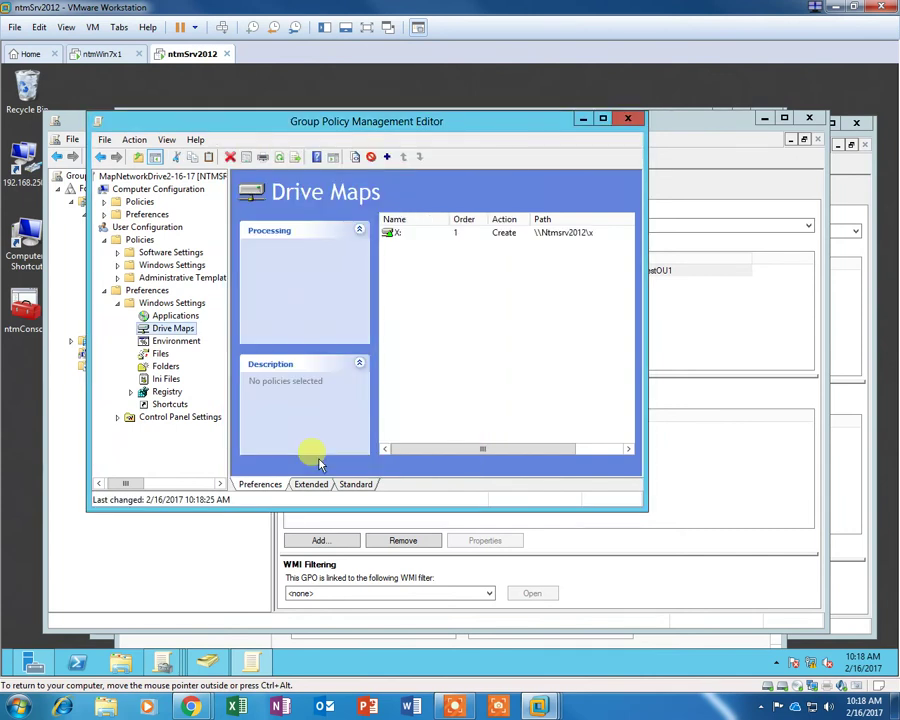
Inspect the X: drive mapping, then view the three GPOs linked to TestOU1.
{"action": "left_click", "coordinate": [396, 236]}
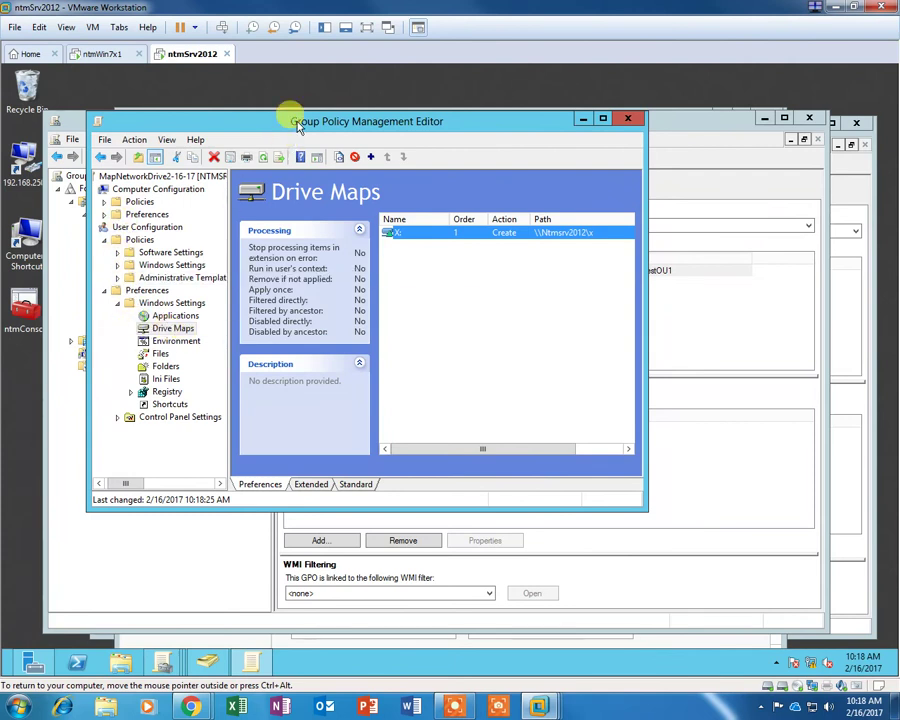
{"action": "left_click_drag", "start_coordinate": [297, 119], "coordinate": [392, 180]}
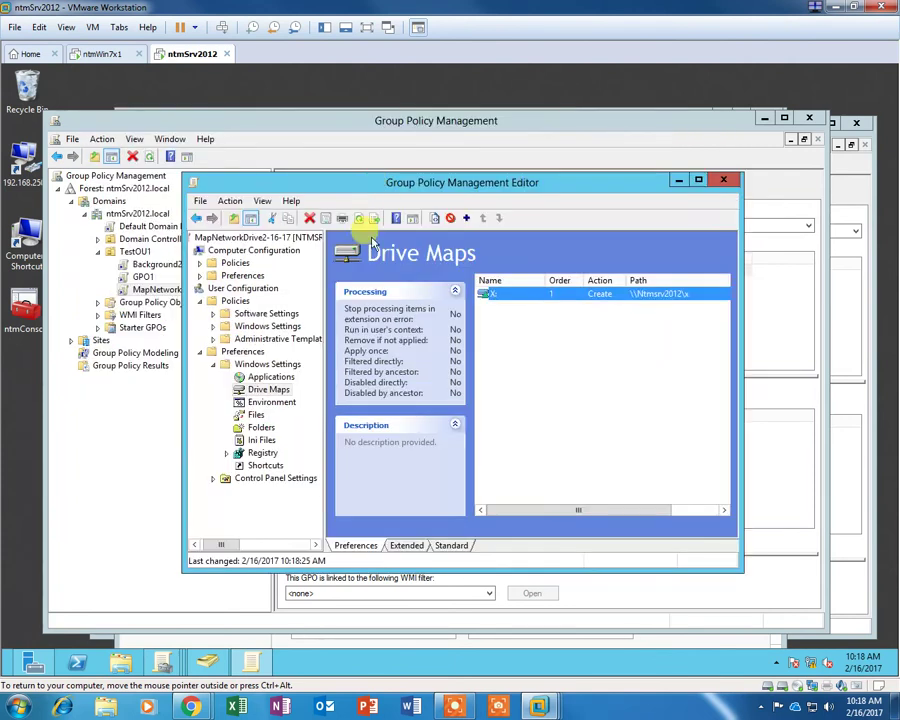
{"action": "left_click", "coordinate": [372, 123]}
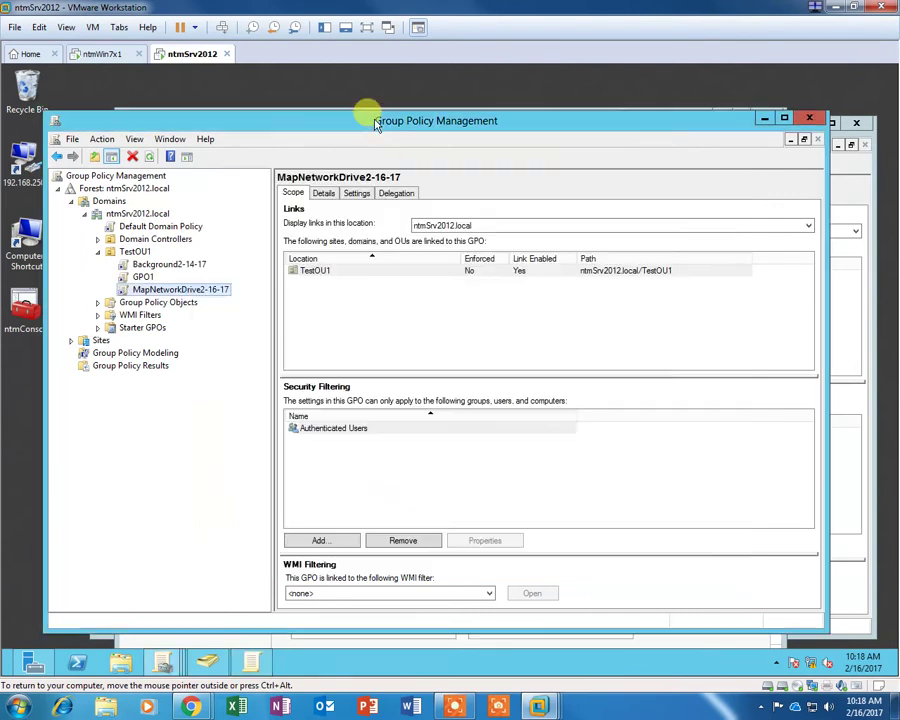
{"action": "left_click", "coordinate": [134, 253]}
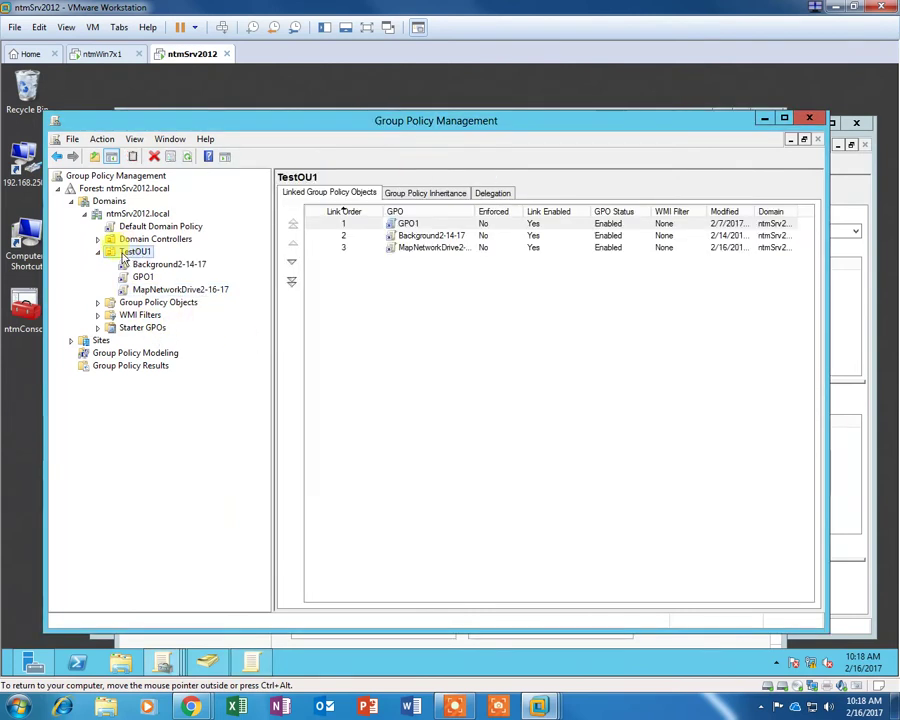
{"action": "left_click_drag", "start_coordinate": [562, 112], "coordinate": [572, 236]}
Launch Active Directory Users and Computers, then switch to the ntmWin7x1 Windows 7 VM.
{"action": "left_click", "coordinate": [572, 116]}
{"action": "left_click", "coordinate": [678, 151]}
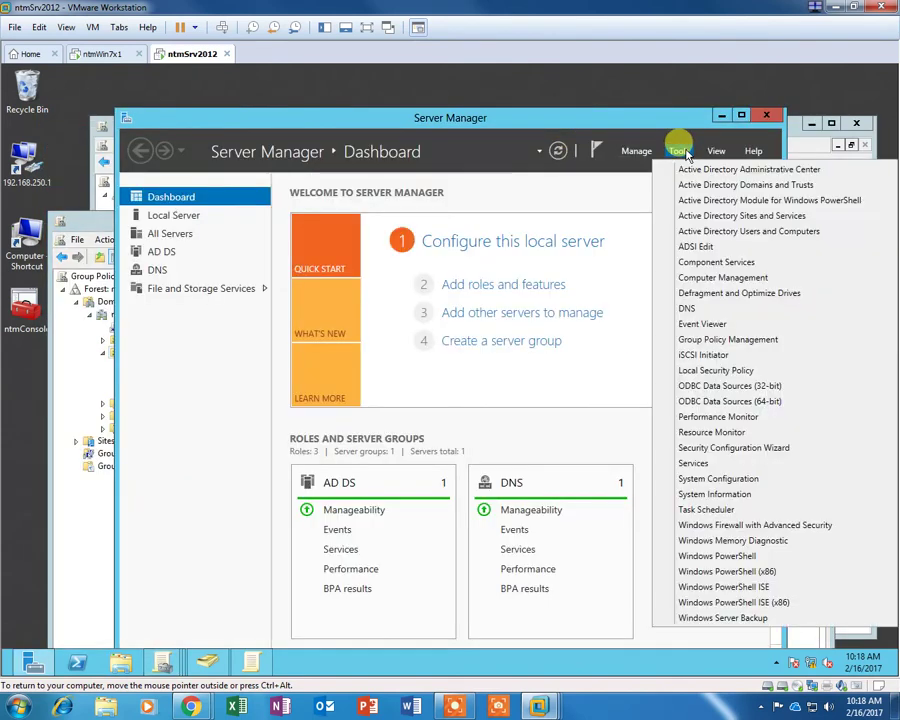
{"action": "left_click", "coordinate": [745, 215]}
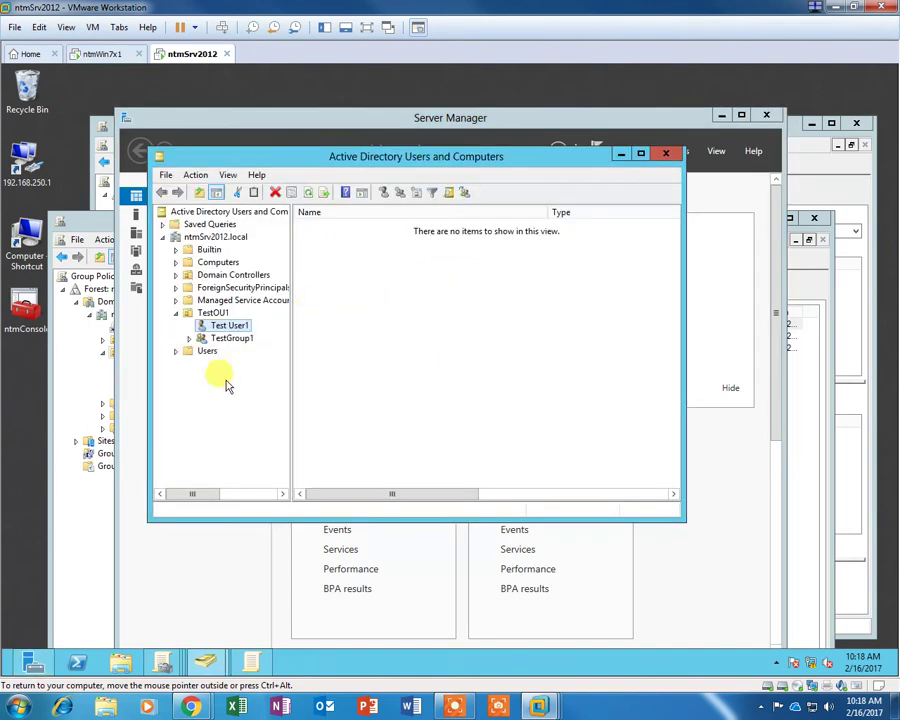
{"action": "left_click_drag", "start_coordinate": [565, 160], "coordinate": [732, 189]}
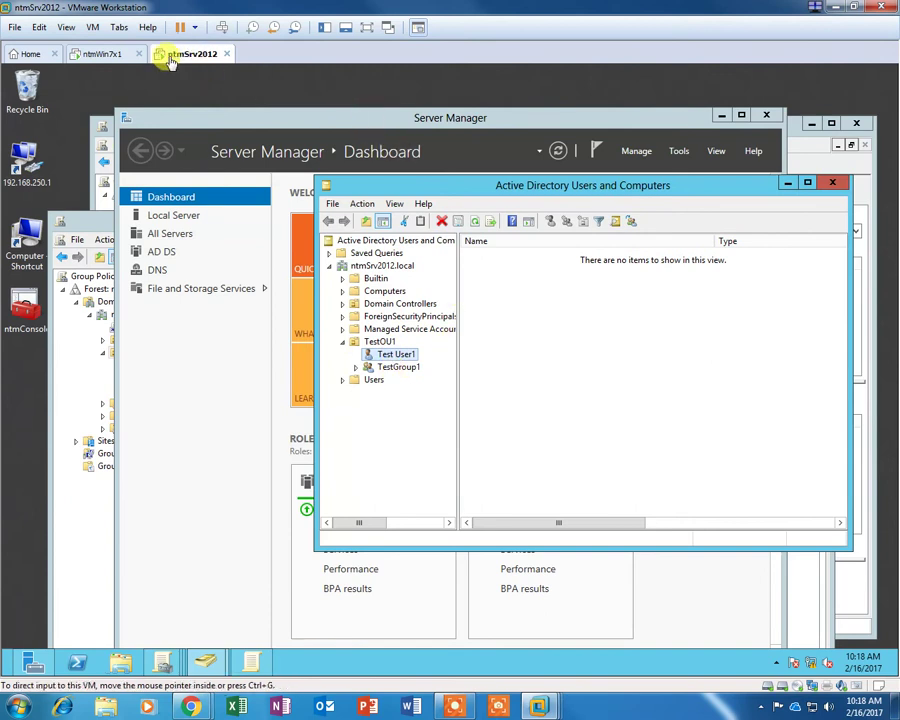
{"action": "left_click", "coordinate": [86, 54]}
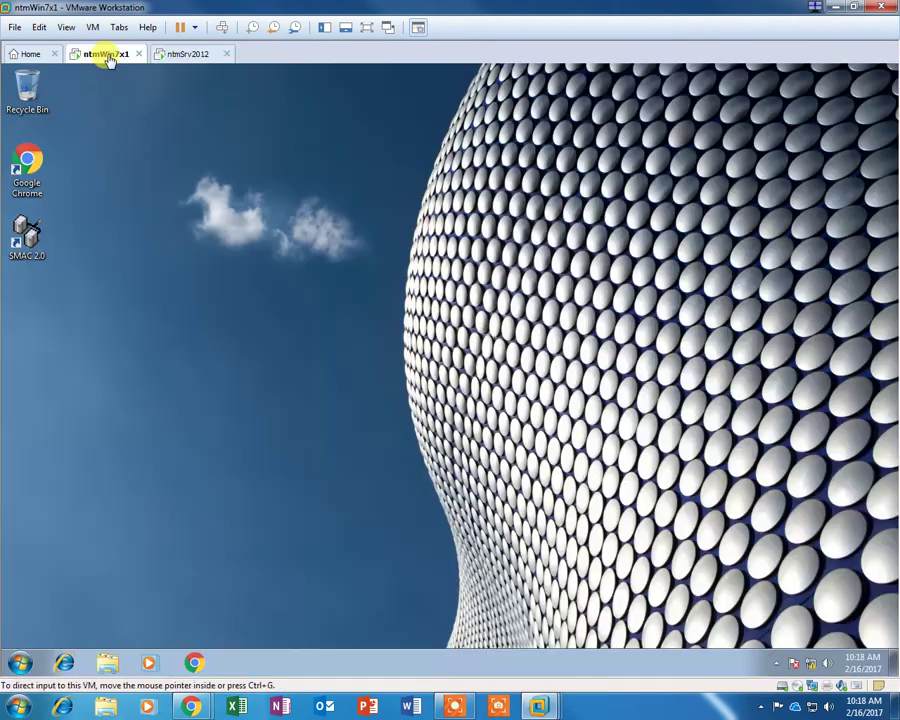
Run gpupdate /force in a Windows 7 command prompt and accept the log-off.
{"action": "left_click", "coordinate": [18, 664]}
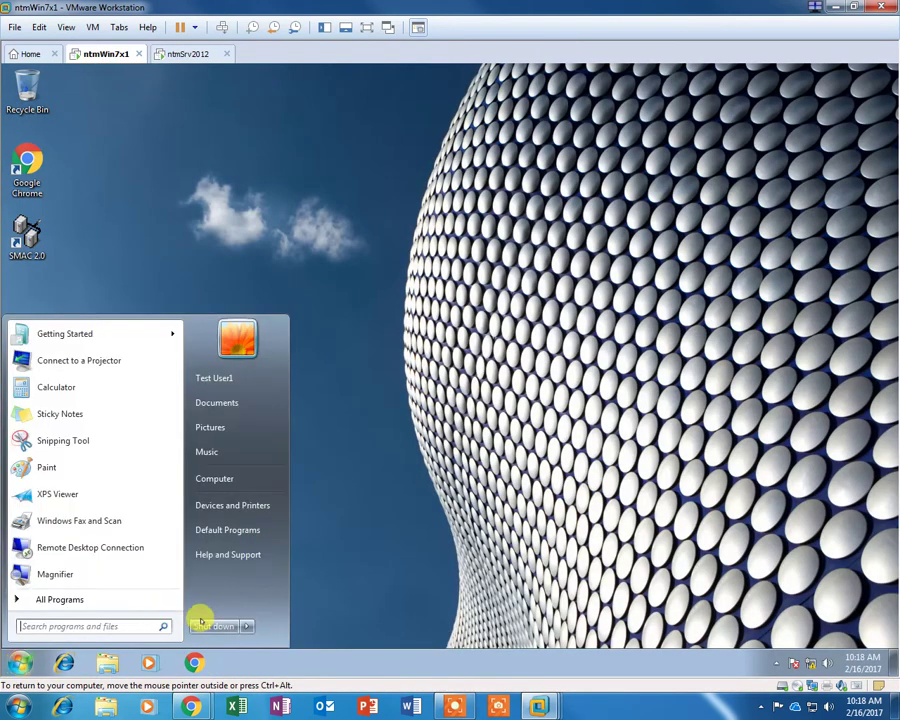
{"action": "left_click", "coordinate": [95, 624]}
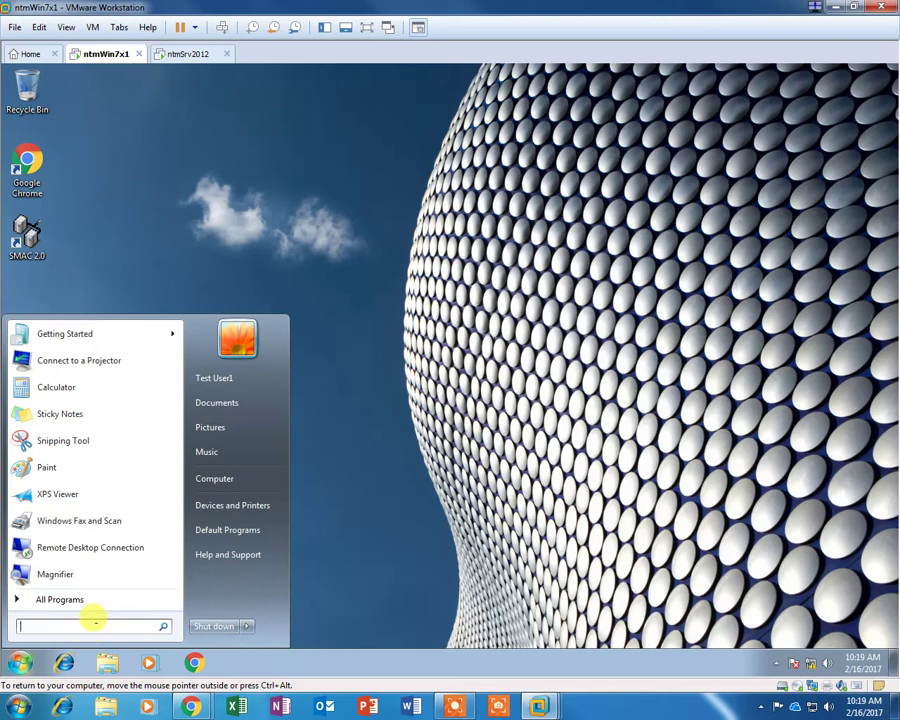
{"action": "type", "text": "cmd"}
{"action": "key", "text": "Return"}
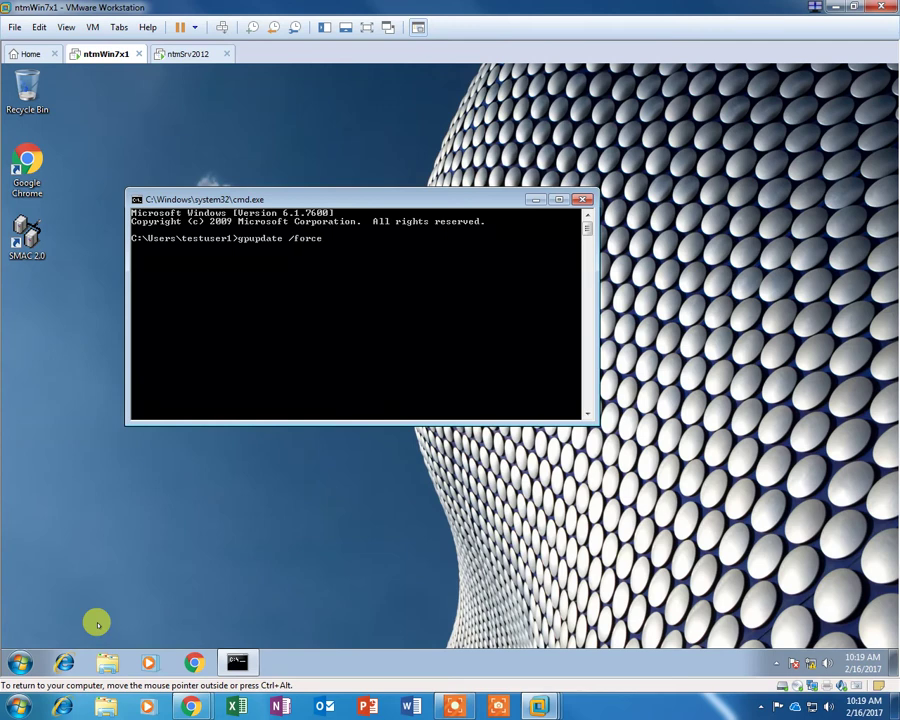
{"action": "key", "text": "Return"}
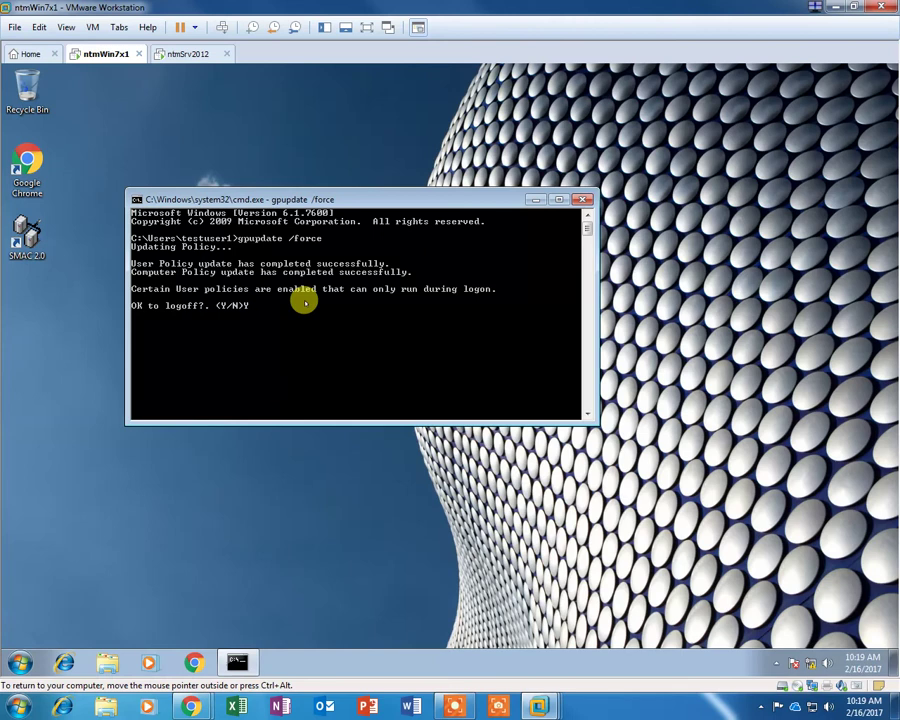
{"action": "key", "text": "Return"}
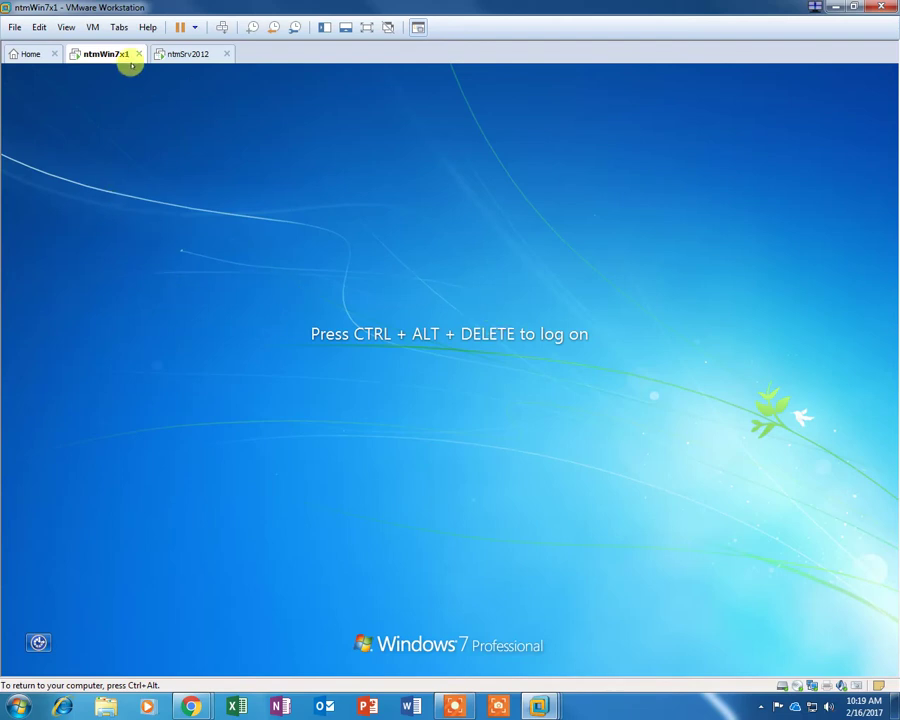
Send Ctrl+Alt+Del to the VM and log on as testuser1 with its password.
{"action": "left_click", "coordinate": [367, 283]}
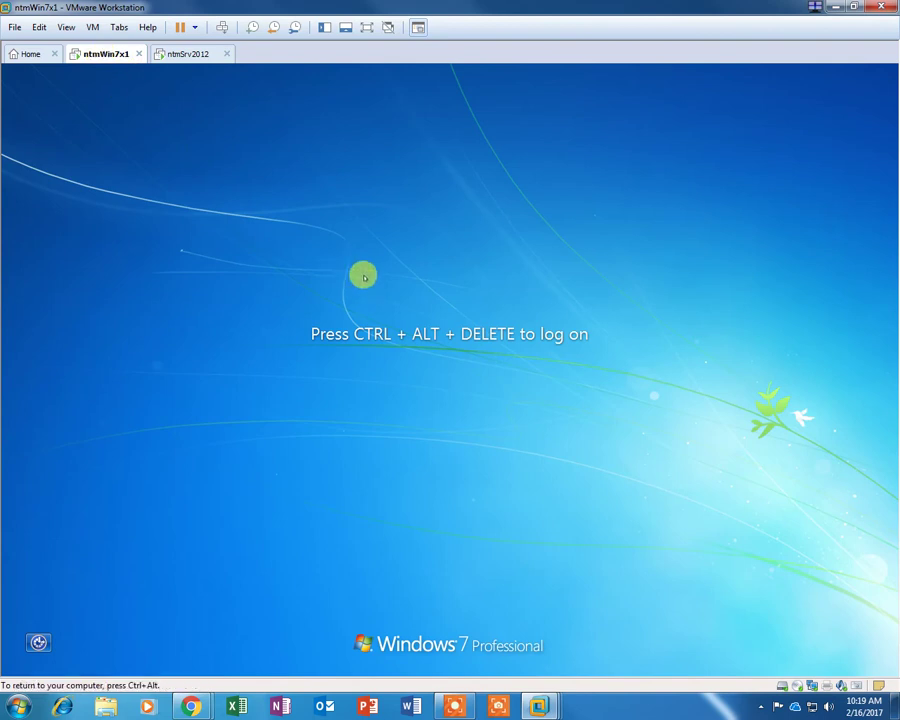
{"action": "key", "text": "ctrl+alt+Insert"}
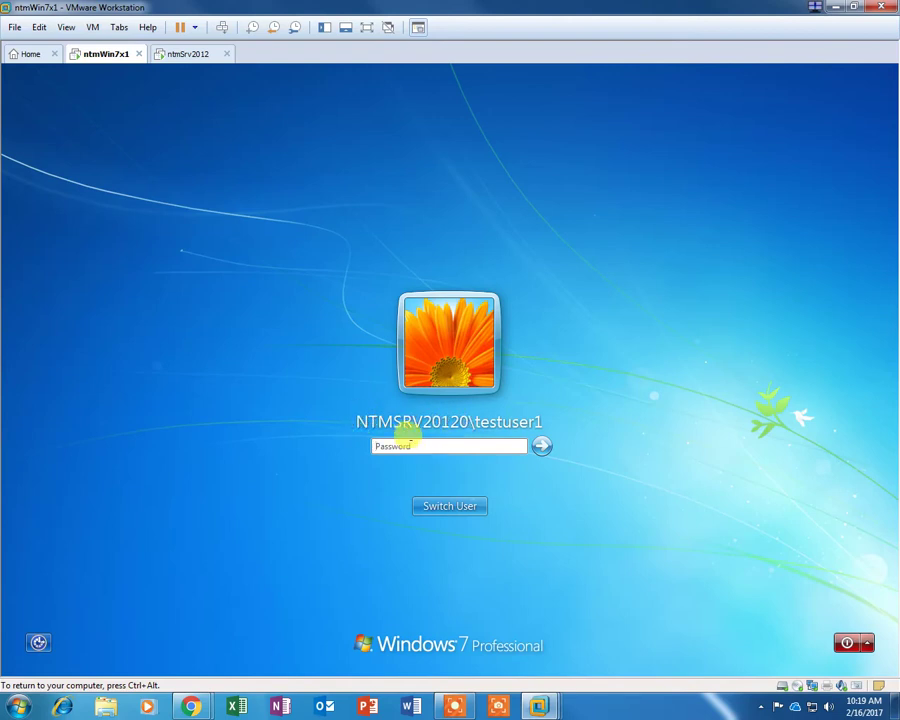
{"action": "type", "text": "P"}
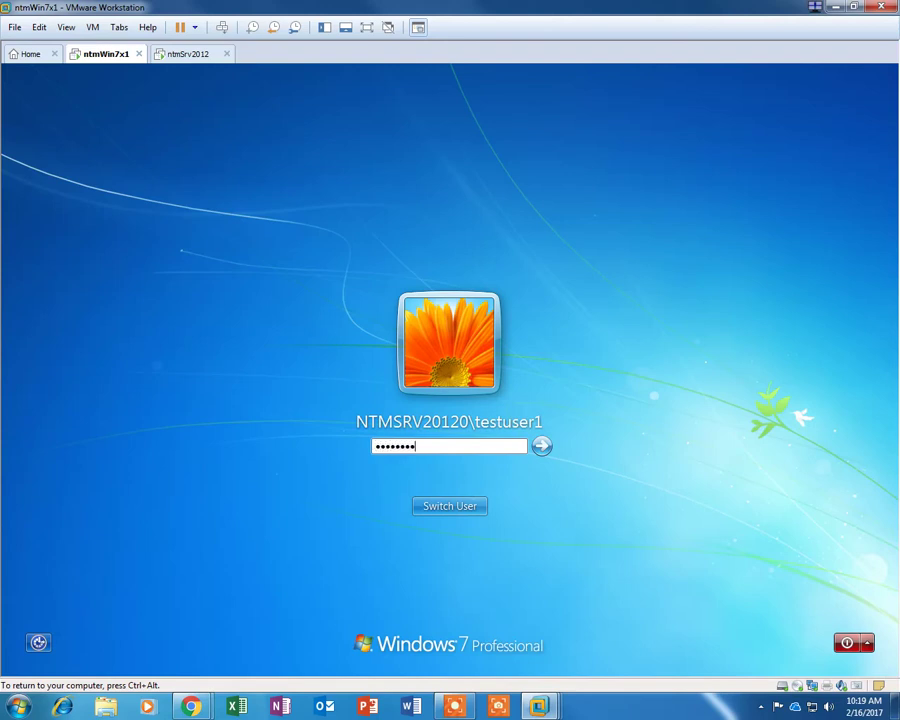
{"action": "key", "text": "Return"}
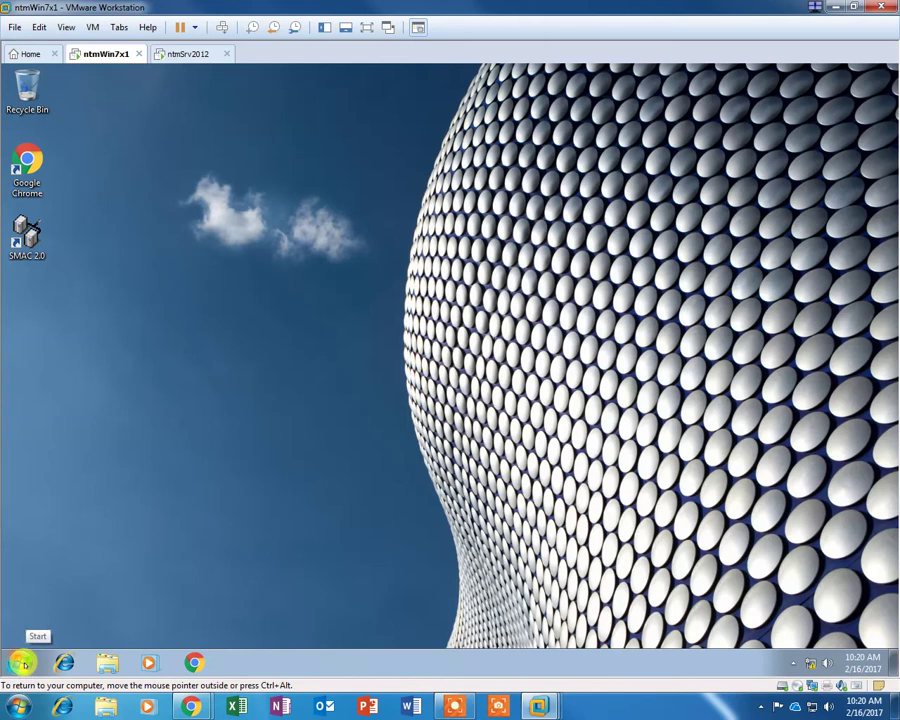
Open School Documents (X:) from Computer and try a new folder, dismissing Access Denied.
{"action": "left_click", "coordinate": [107, 662]}
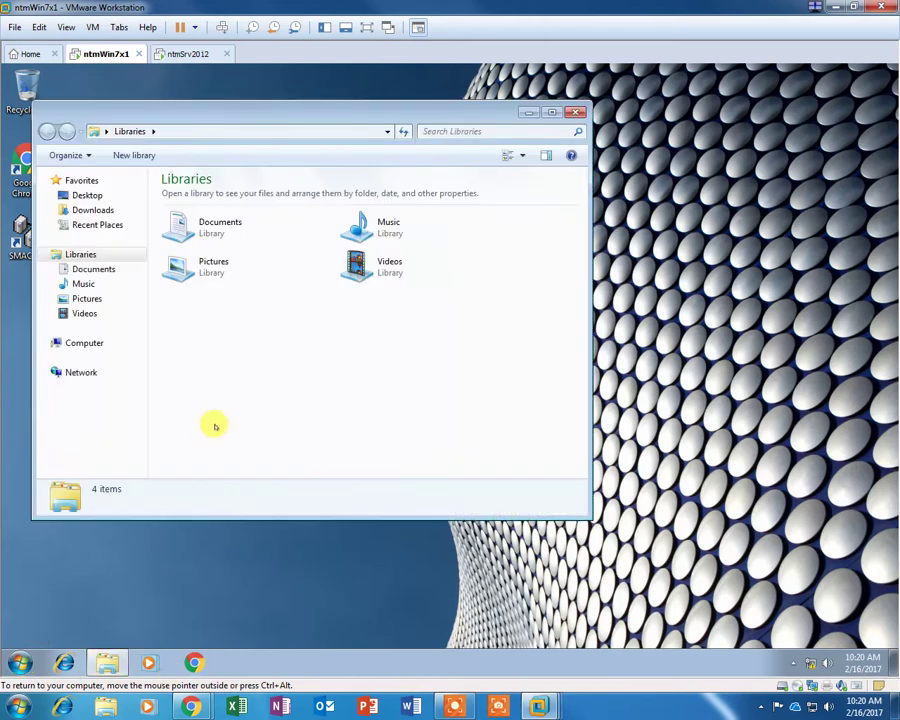
{"action": "left_click", "coordinate": [84, 342]}
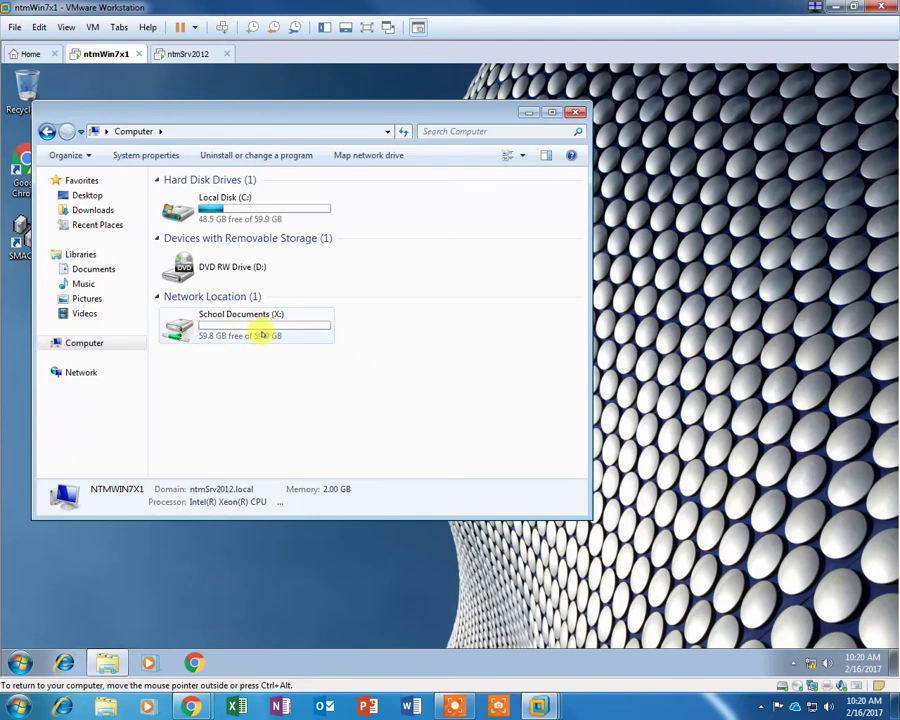
{"action": "double_click", "coordinate": [262, 334]}
{"action": "right_click", "coordinate": [270, 285]}
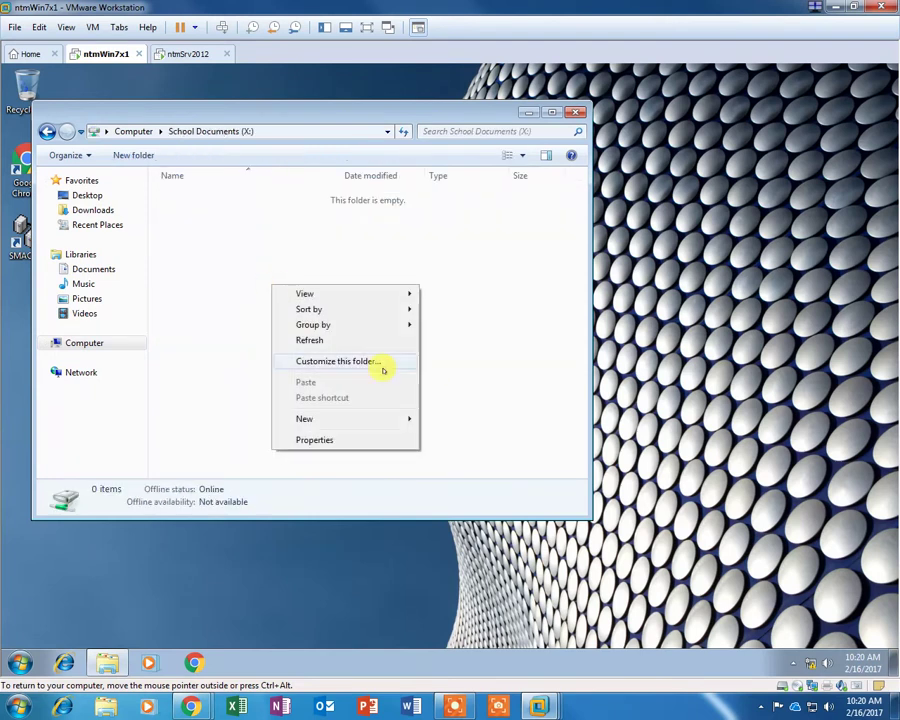
{"action": "mouse_move", "coordinate": [342, 418]}
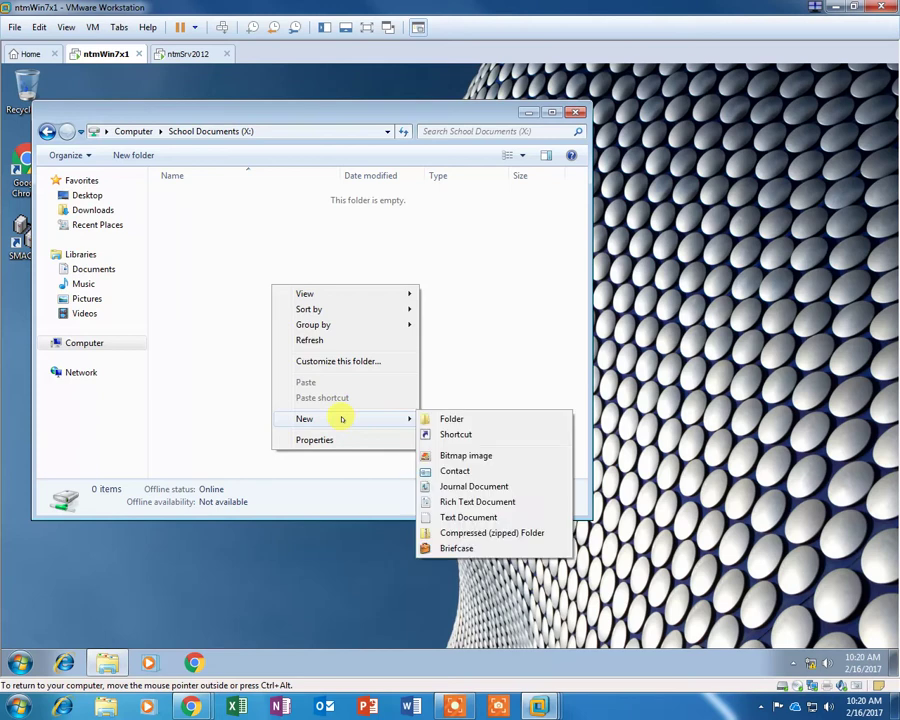
{"action": "left_click", "coordinate": [536, 418]}
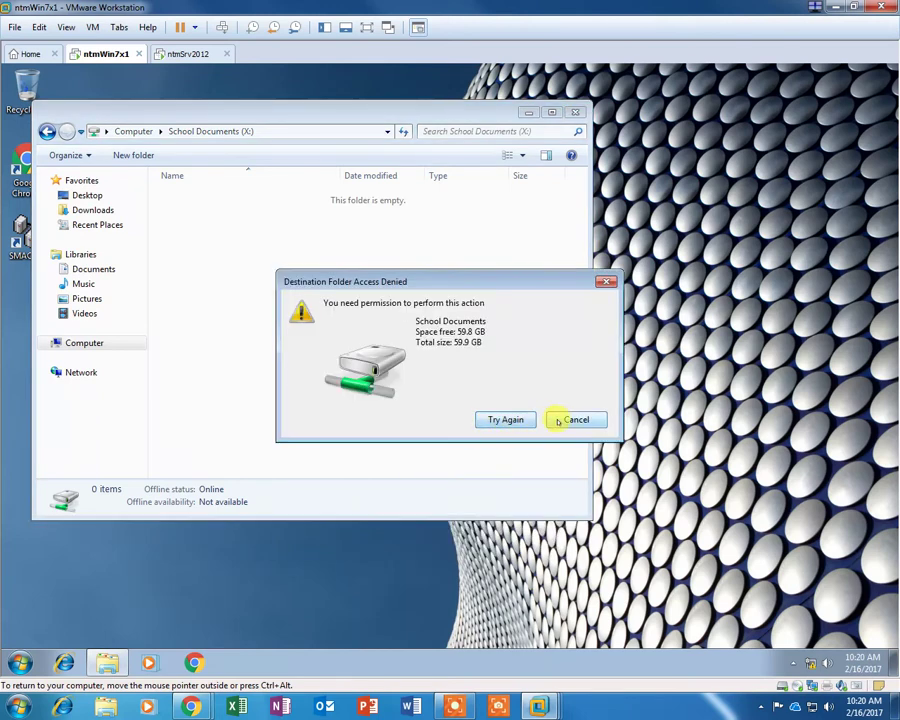
{"action": "left_click", "coordinate": [508, 420]}
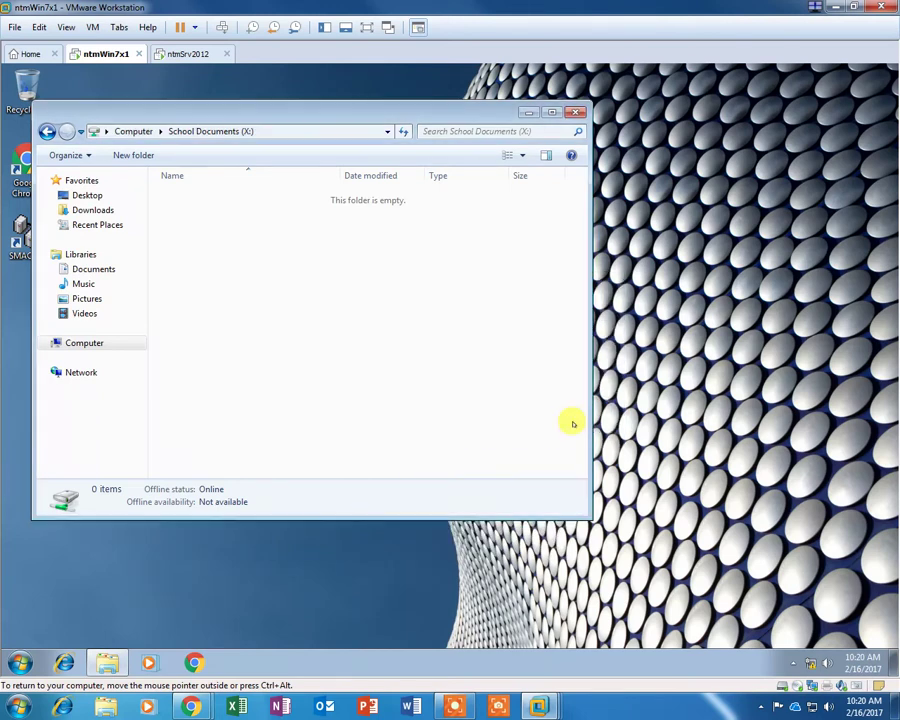
Reopen the drive's context menu without choosing anything and move the Explorer window lower.
{"action": "left_click_drag", "start_coordinate": [197, 113], "coordinate": [224, 125]}
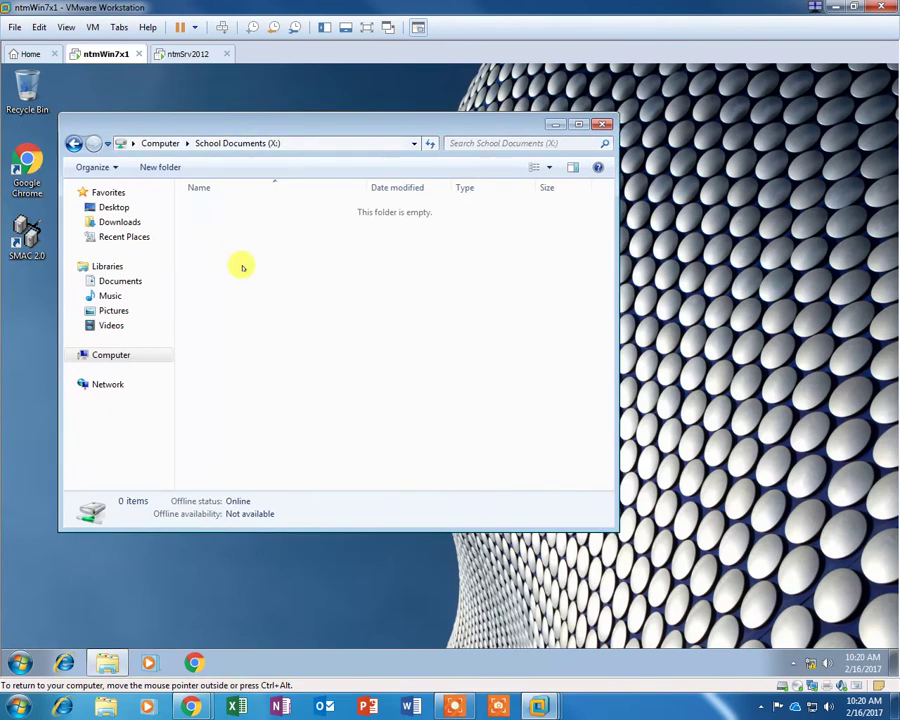
{"action": "left_click_drag", "start_coordinate": [307, 120], "coordinate": [300, 135]}
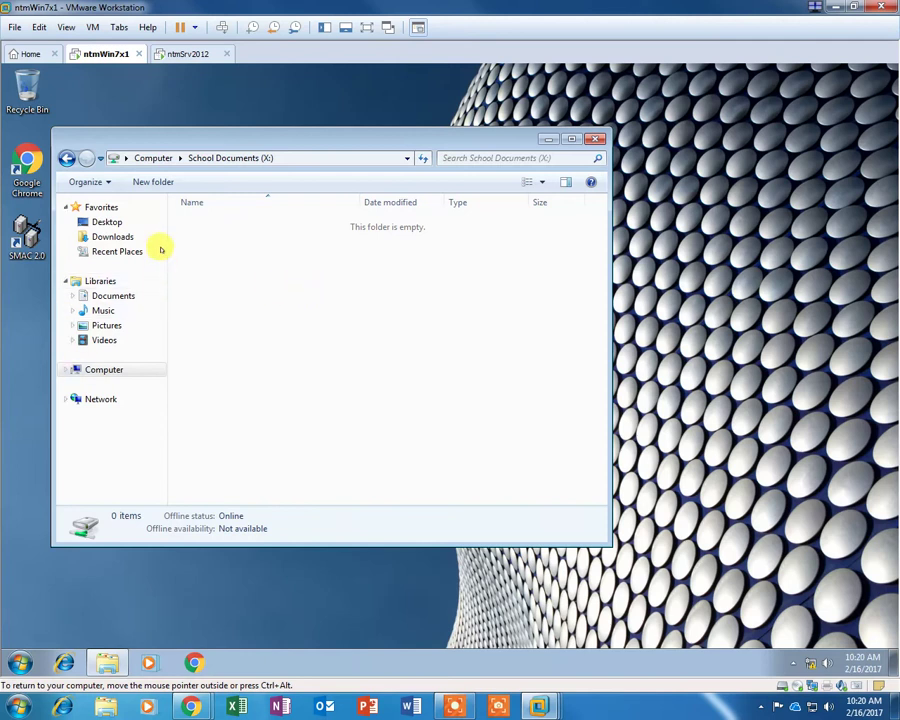
{"action": "right_click", "coordinate": [247, 333]}
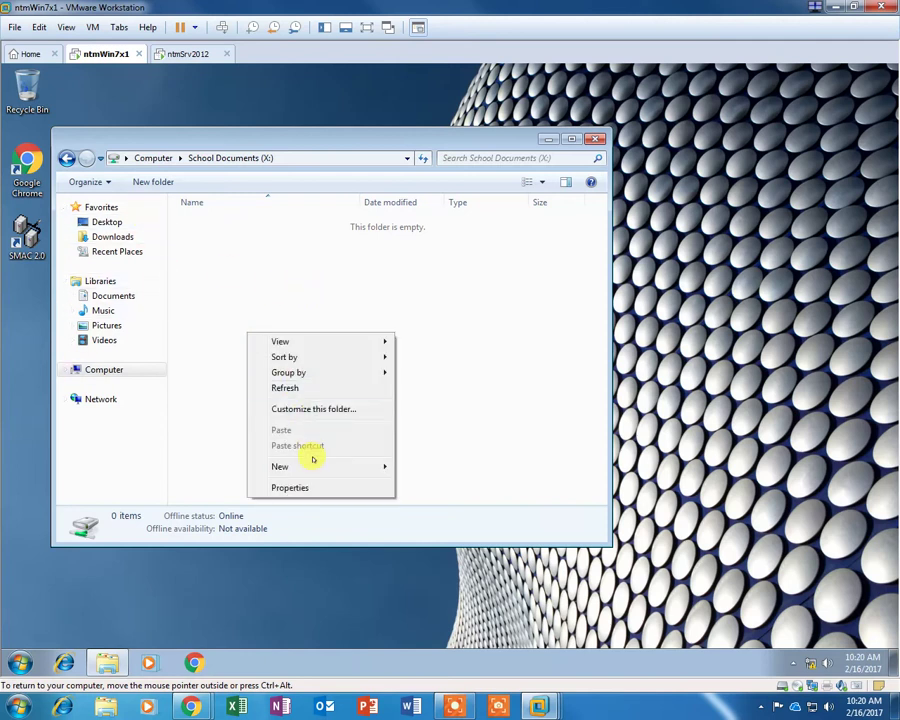
{"action": "left_click", "coordinate": [208, 280]}
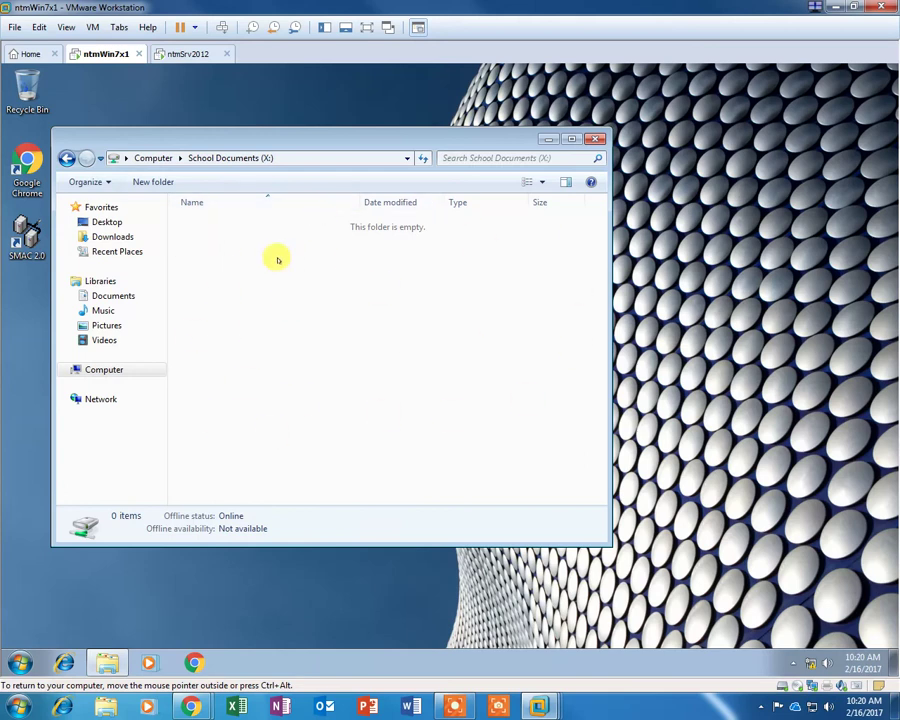
{"action": "left_click_drag", "start_coordinate": [282, 138], "coordinate": [291, 121]}
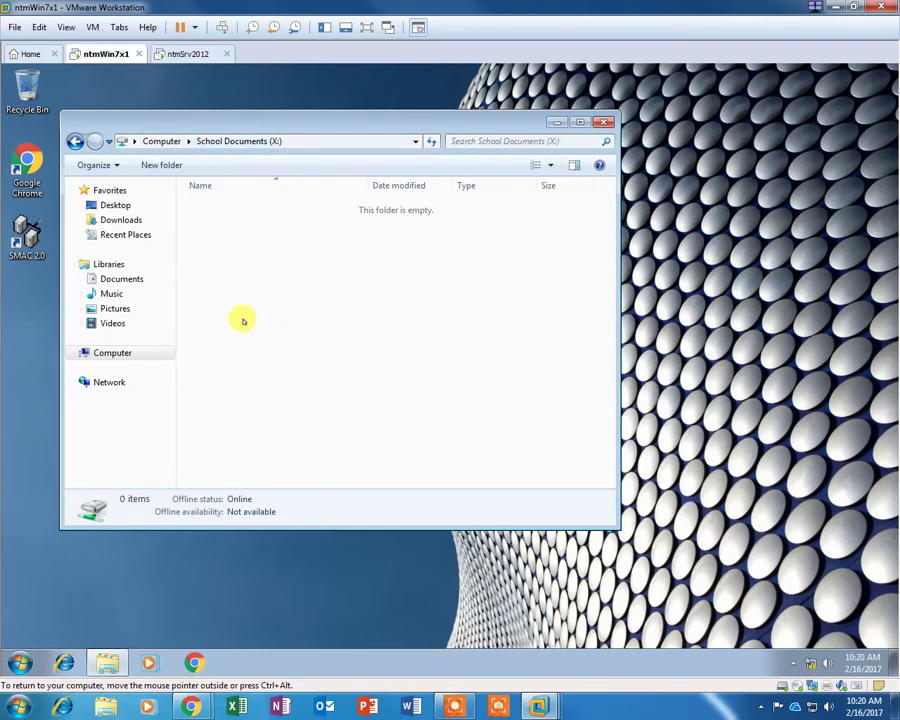
{"action": "left_click_drag", "start_coordinate": [317, 126], "coordinate": [317, 163]}
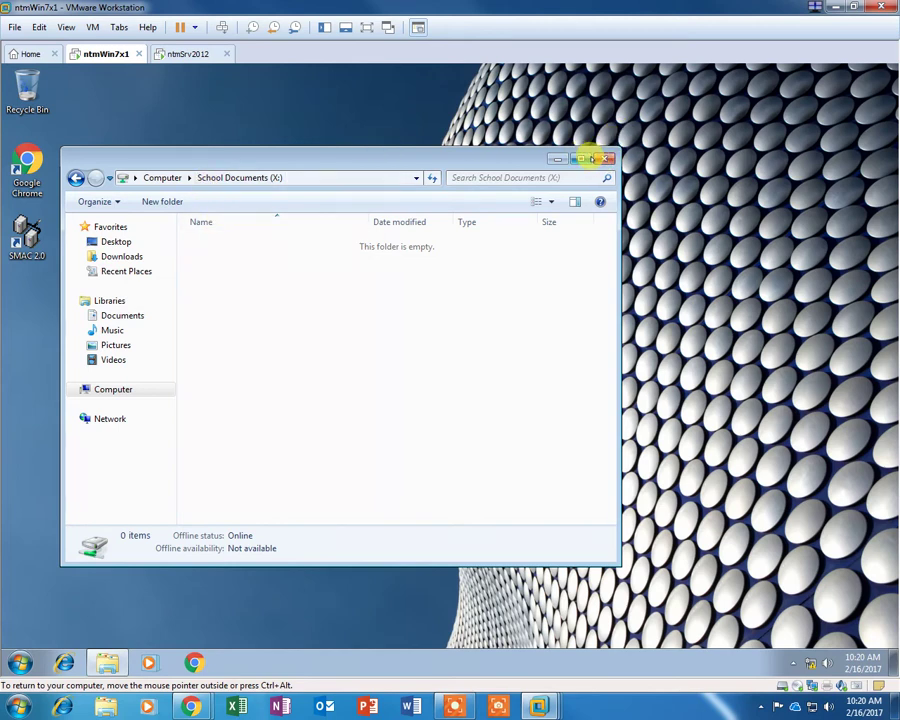
Close the X: drive window, switch to the server VM and list TestOU1's members.
{"action": "left_click", "coordinate": [604, 158]}
{"action": "left_click", "coordinate": [165, 54]}
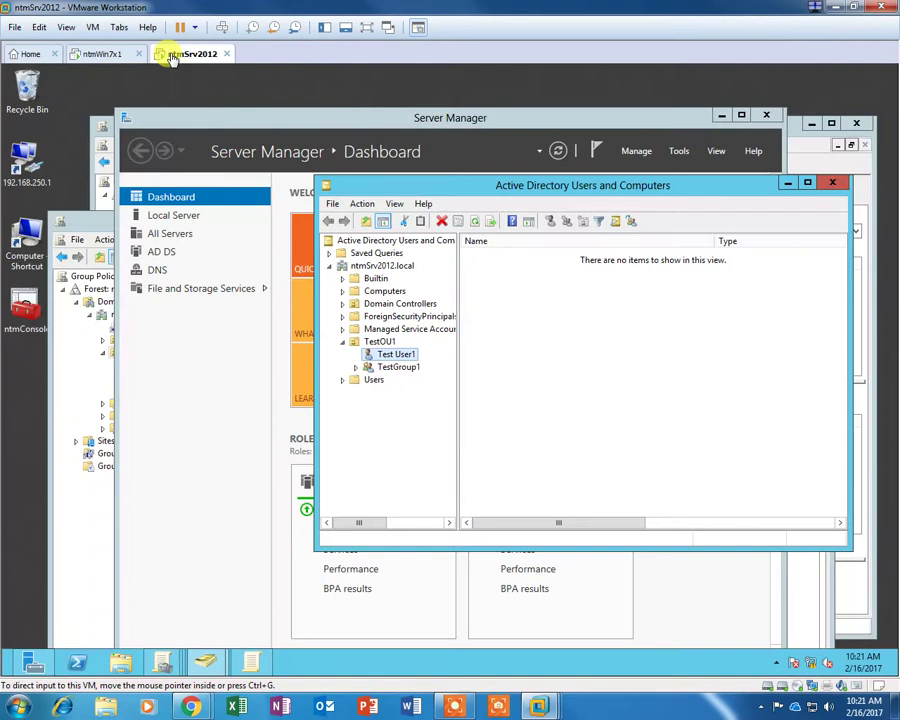
{"action": "left_click_drag", "start_coordinate": [532, 193], "coordinate": [467, 306]}
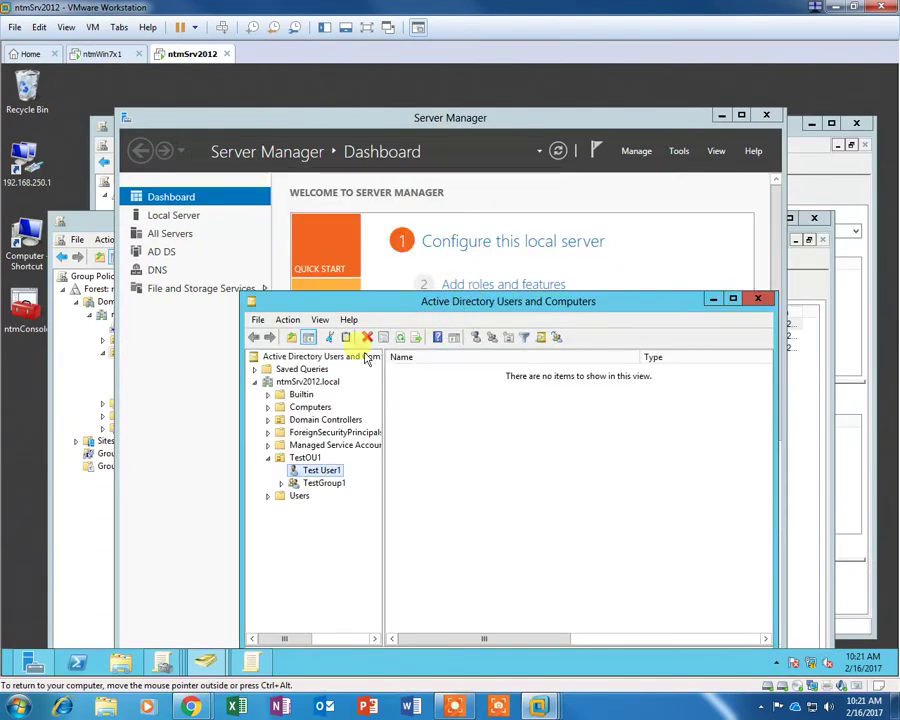
{"action": "left_click", "coordinate": [302, 457]}
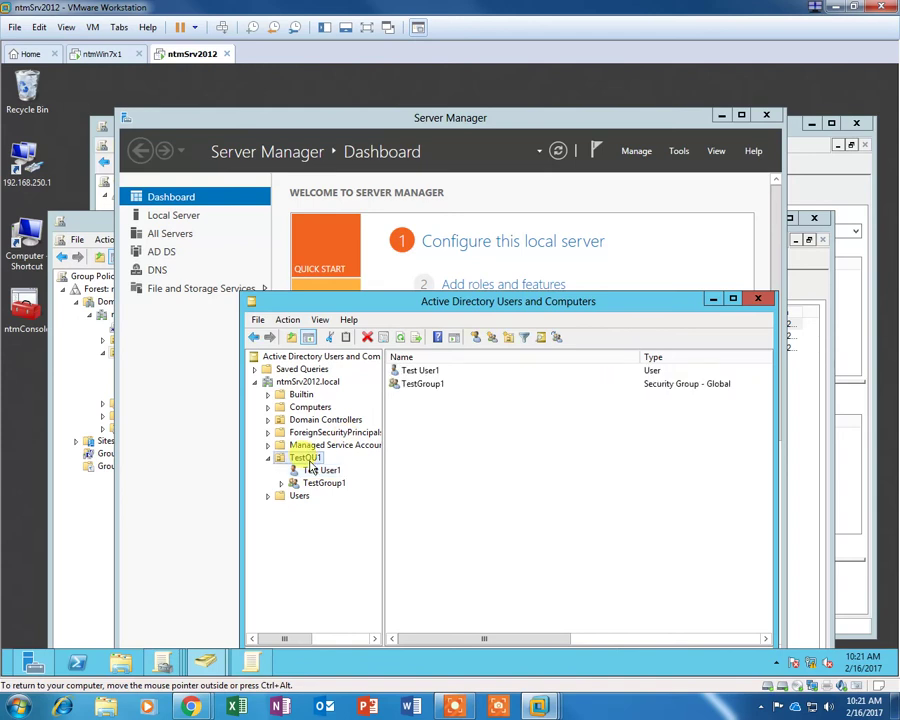
Close ADUC, minimize Server Manager and select the MapNetworkDrive2-16-17 GPO under TestOU1.
{"action": "left_click_drag", "start_coordinate": [430, 301], "coordinate": [390, 226]}
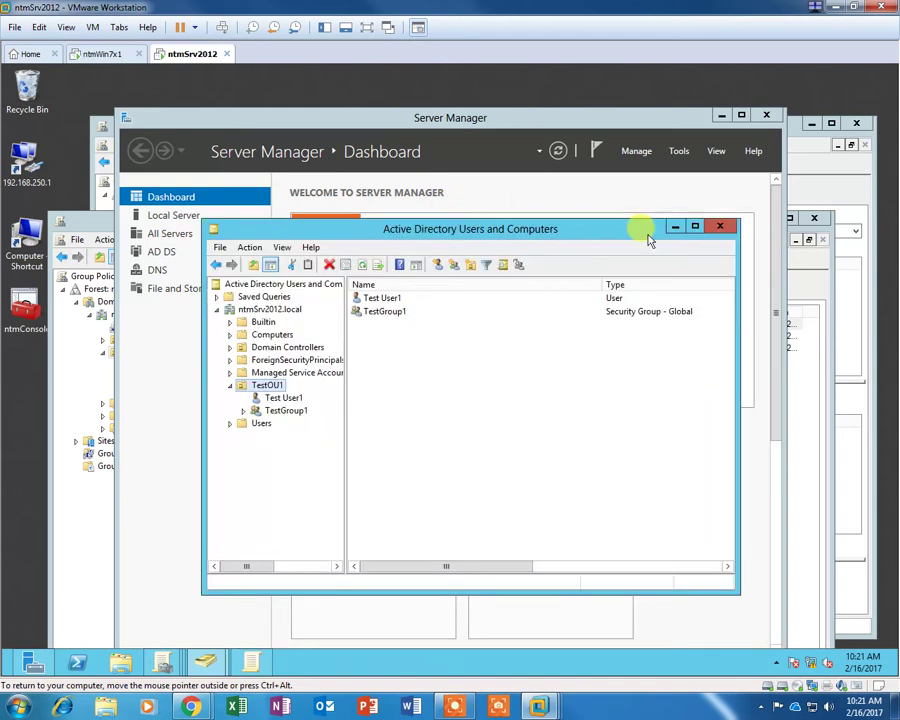
{"action": "left_click", "coordinate": [723, 227]}
{"action": "left_click", "coordinate": [717, 114]}
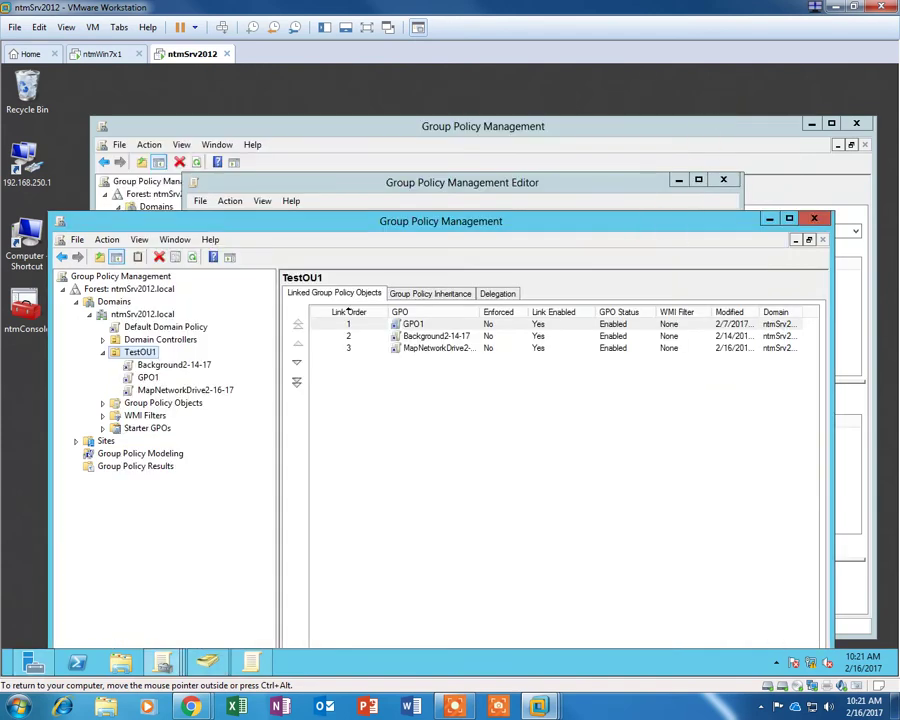
{"action": "left_click_drag", "start_coordinate": [643, 218], "coordinate": [657, 130]}
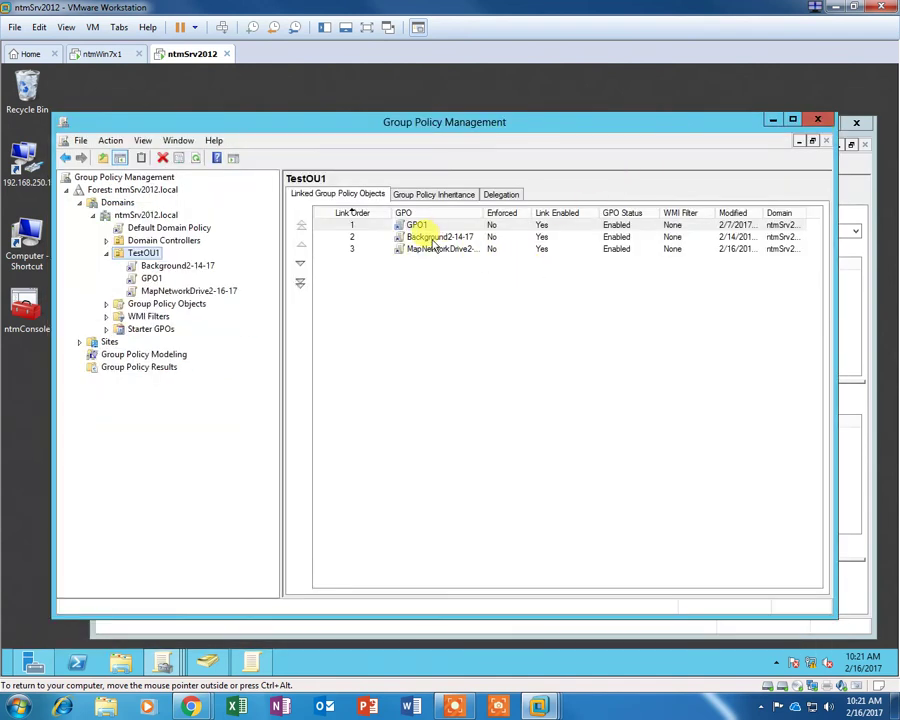
{"action": "left_click", "coordinate": [156, 290]}
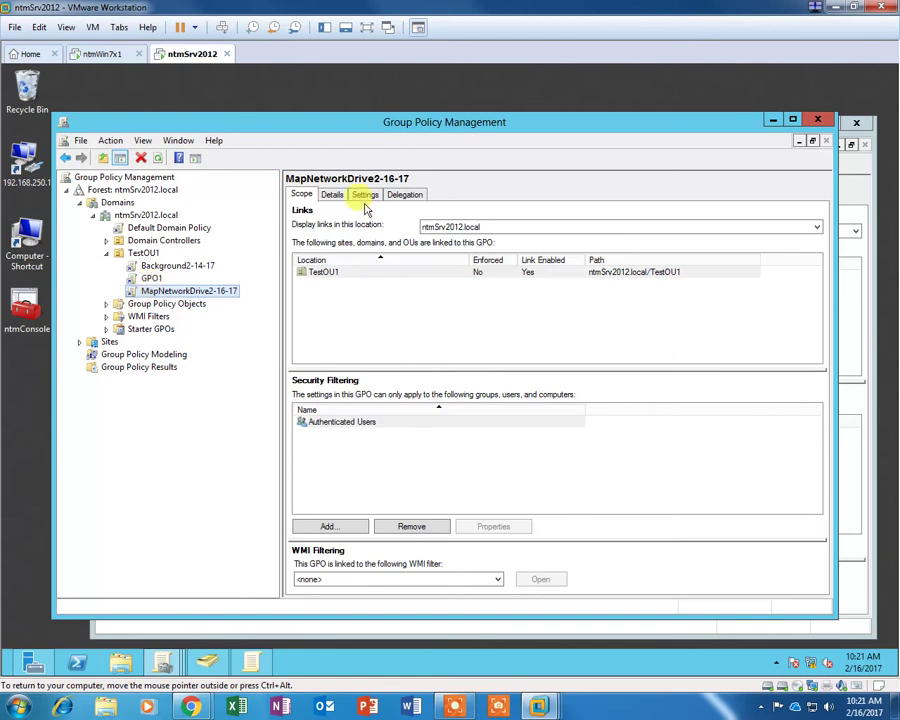
Show the GPO's Settings report, dismissing the Internet Explorer security warning.
{"action": "left_click", "coordinate": [332, 194]}
{"action": "left_click", "coordinate": [366, 195]}
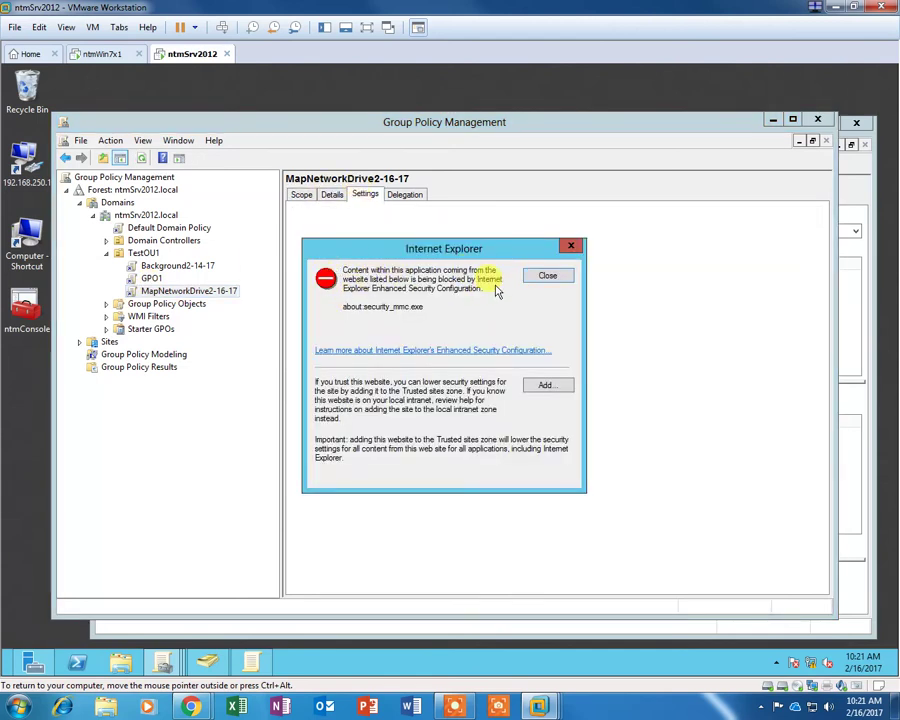
{"action": "left_click", "coordinate": [548, 275]}
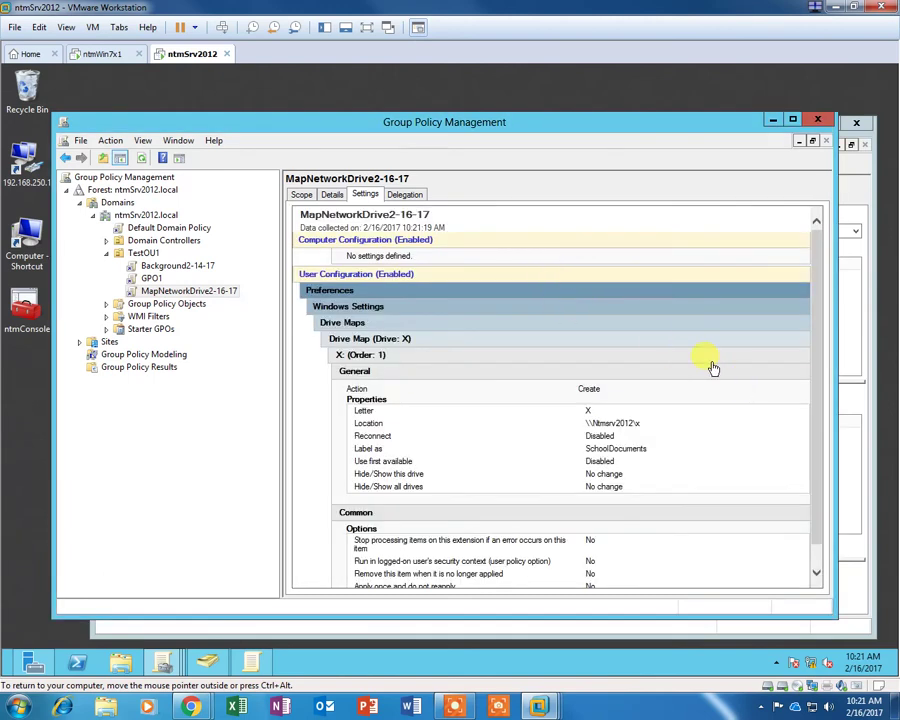
{"action": "scroll", "coordinate": [818, 346], "scroll_direction": "down", "scroll_amount": 1}
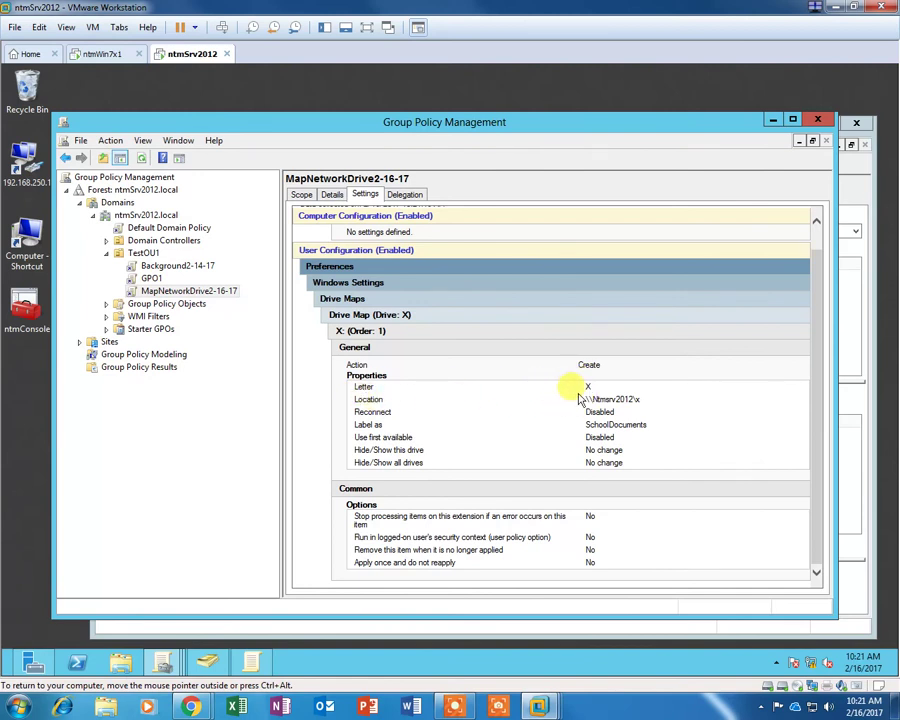
Highlight the location \\Ntmsrv2012\x and the label SchoolDocuments in the report.
{"action": "left_click_drag", "start_coordinate": [587, 398], "coordinate": [634, 399]}
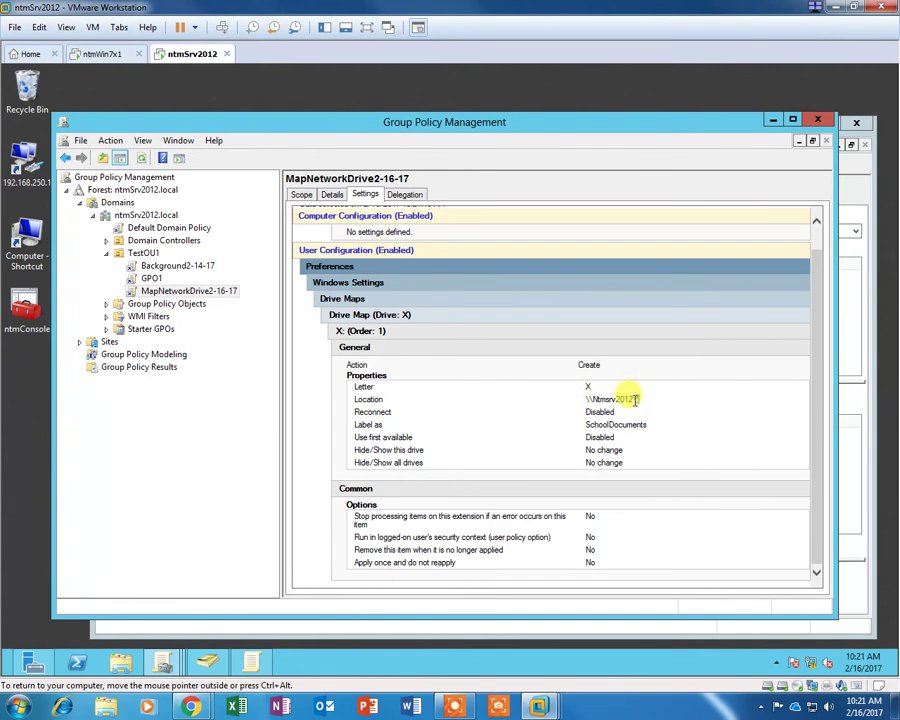
{"action": "left_click_drag", "start_coordinate": [634, 399], "coordinate": [588, 397]}
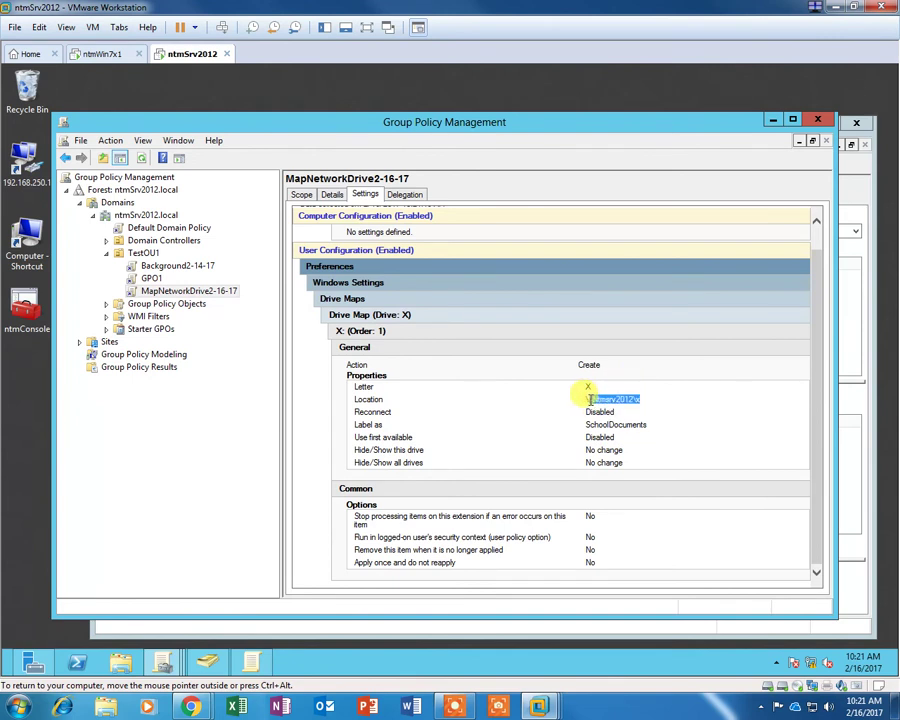
{"action": "left_click", "coordinate": [645, 404]}
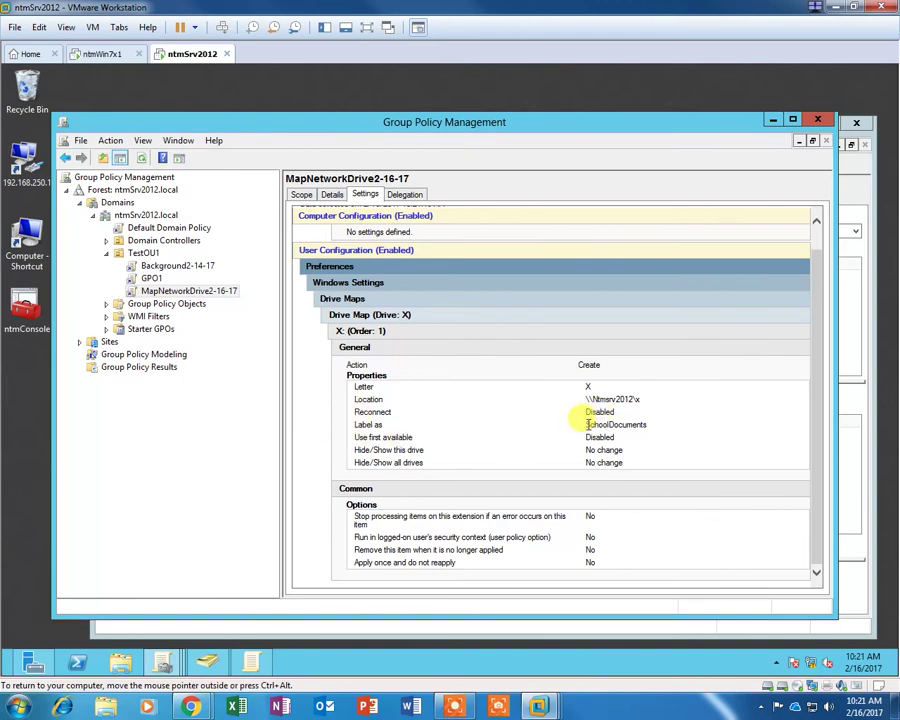
{"action": "left_click_drag", "start_coordinate": [585, 424], "coordinate": [640, 455]}
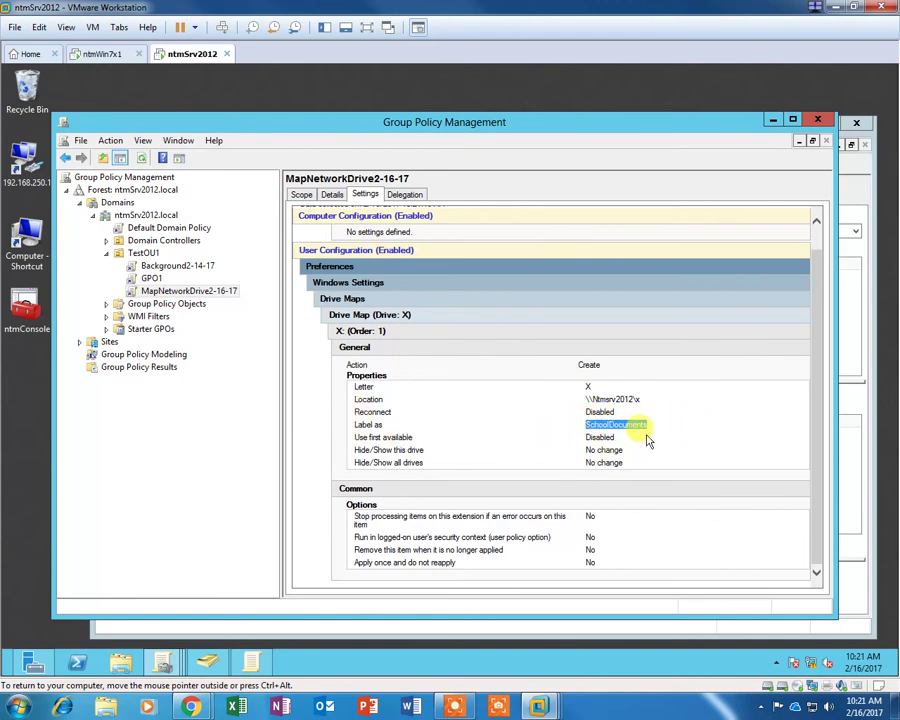
{"action": "left_click", "coordinate": [646, 461]}
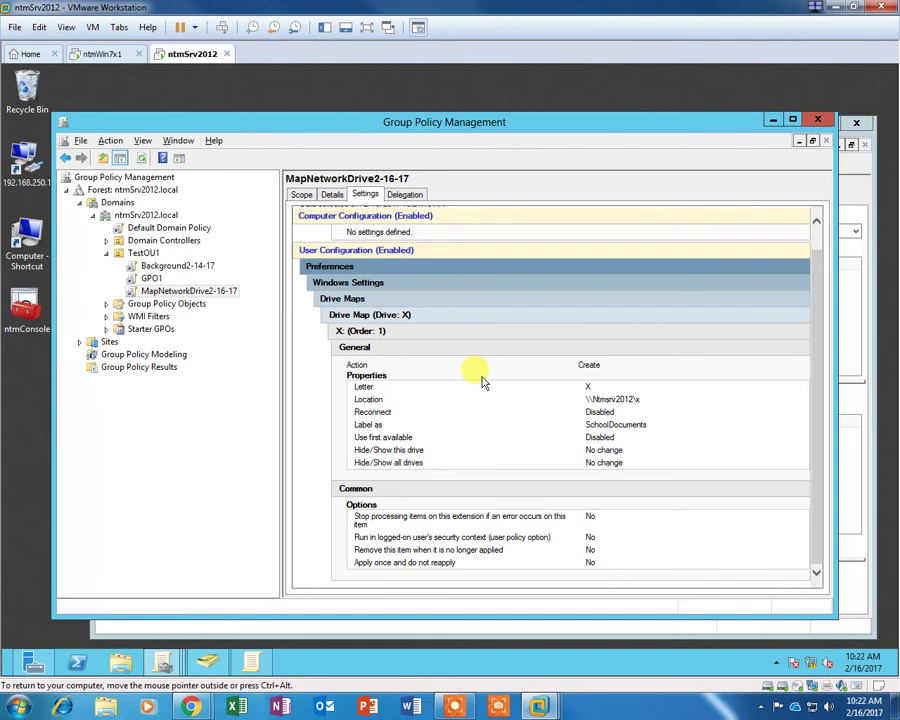
Launch Word, create a blank document and paste the GPO settings screenshot.
{"action": "left_click", "coordinate": [18, 706]}
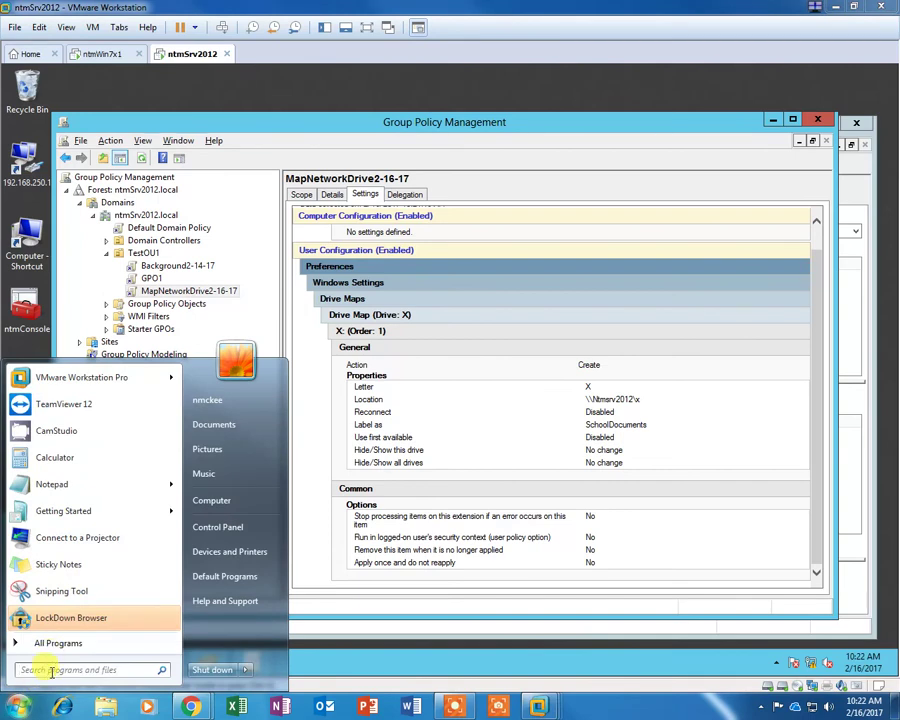
{"action": "left_click", "coordinate": [52, 671]}
{"action": "type", "text": "word"}
{"action": "key", "text": "Return"}
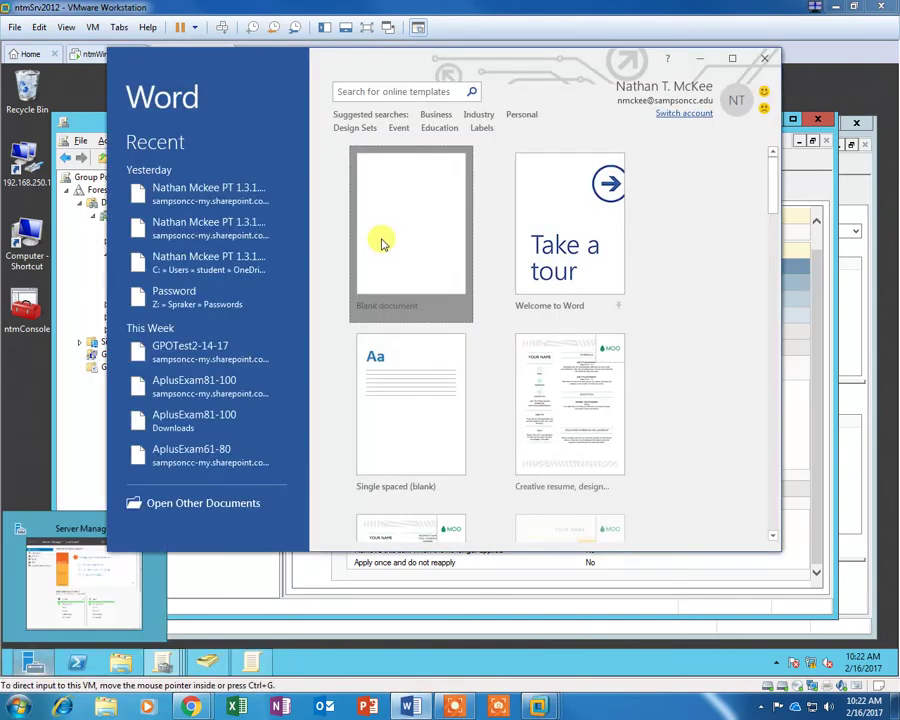
{"action": "left_click", "coordinate": [380, 240]}
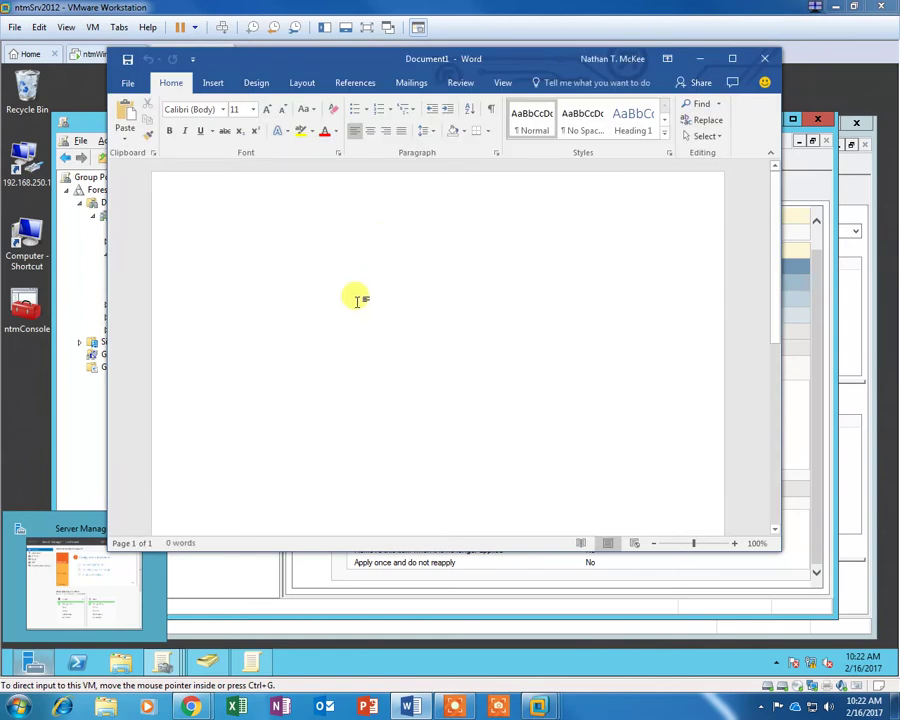
{"action": "key", "text": "ctrl+v"}
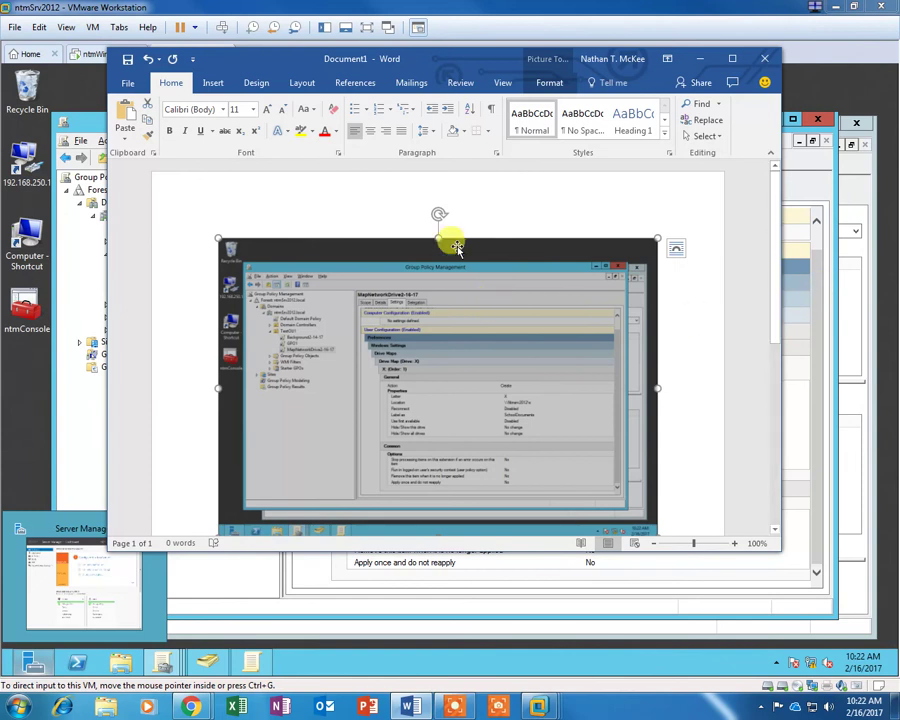
{"action": "left_click", "coordinate": [218, 250]}
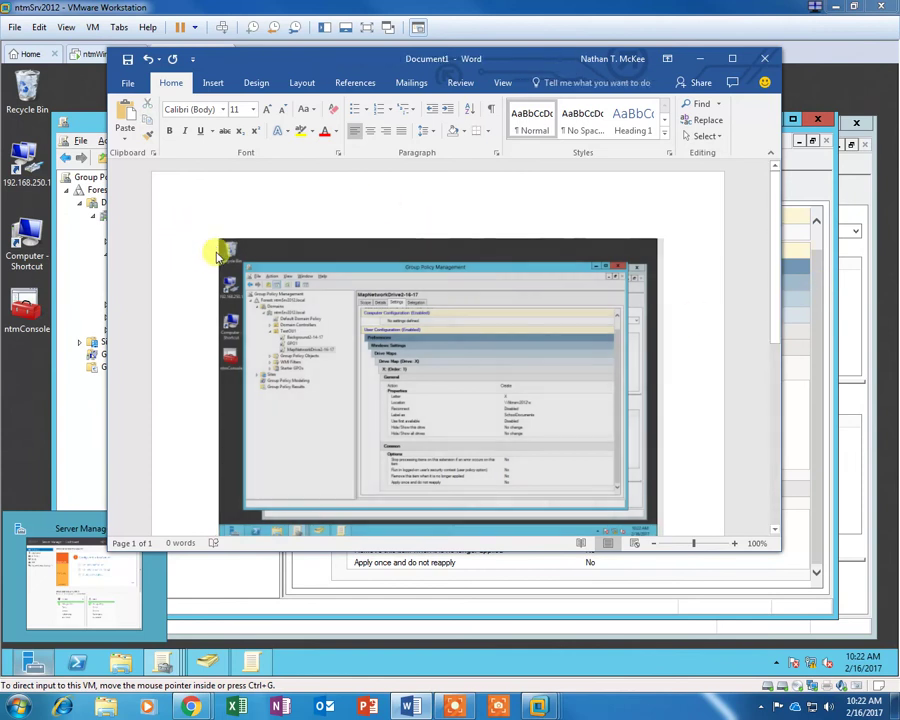
Caption the picture 'Screenshot 1: Group Policy Management (MapNetworkDrive2-16-17)' and place the cursor below it.
{"action": "key", "text": "Return"}
{"action": "key", "text": "Return"}
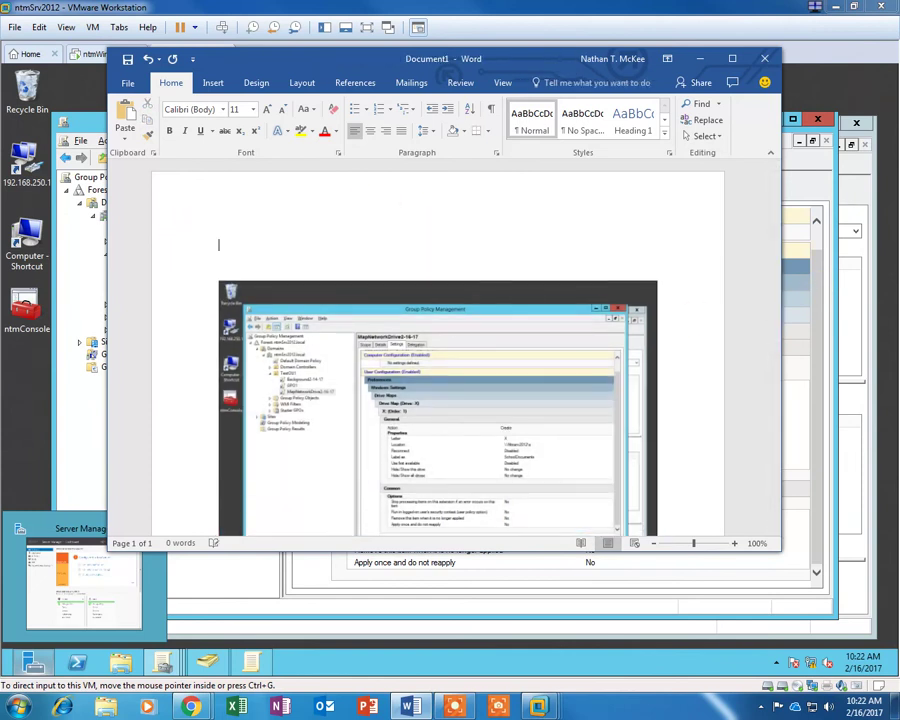
{"action": "type", "text": "Screenshot 1:"}
{"action": "type", "text": "Group Policy Management ("}
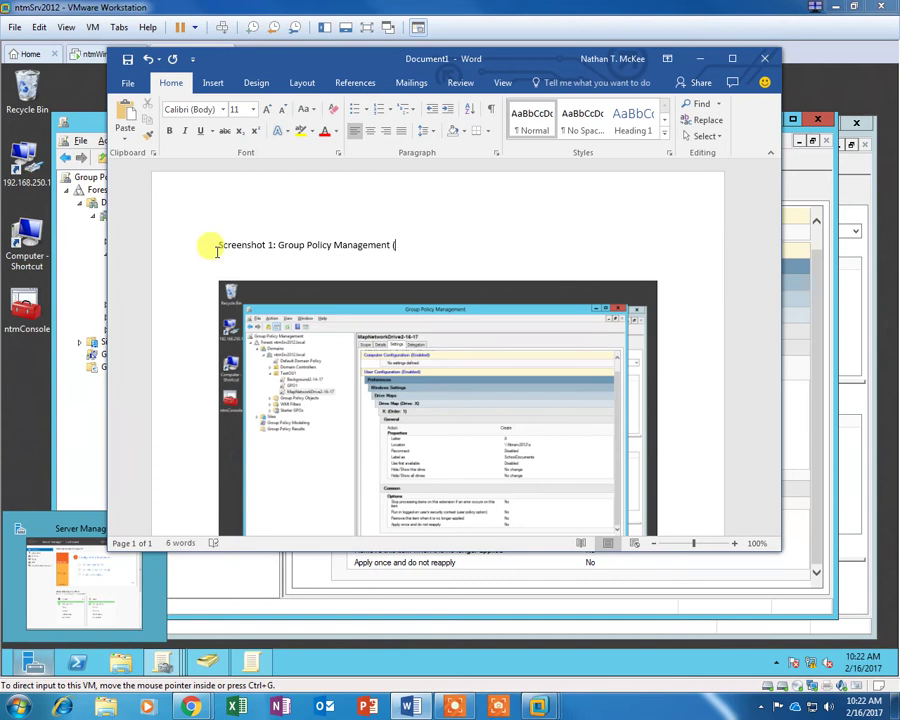
{"action": "type", "text": "MapNe"}
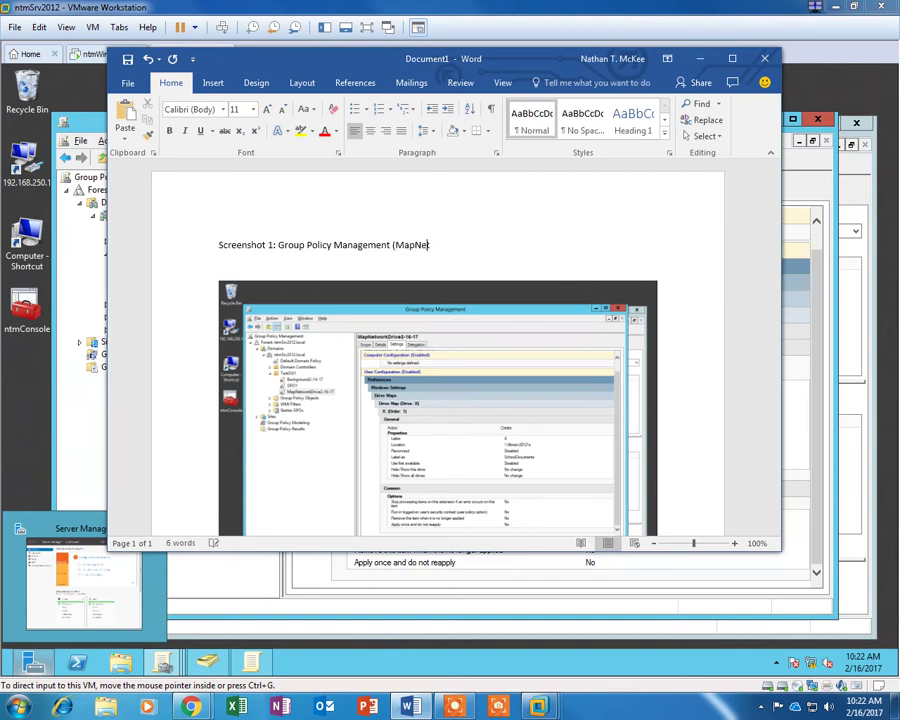
{"action": "type", "text": "tworkDir"}
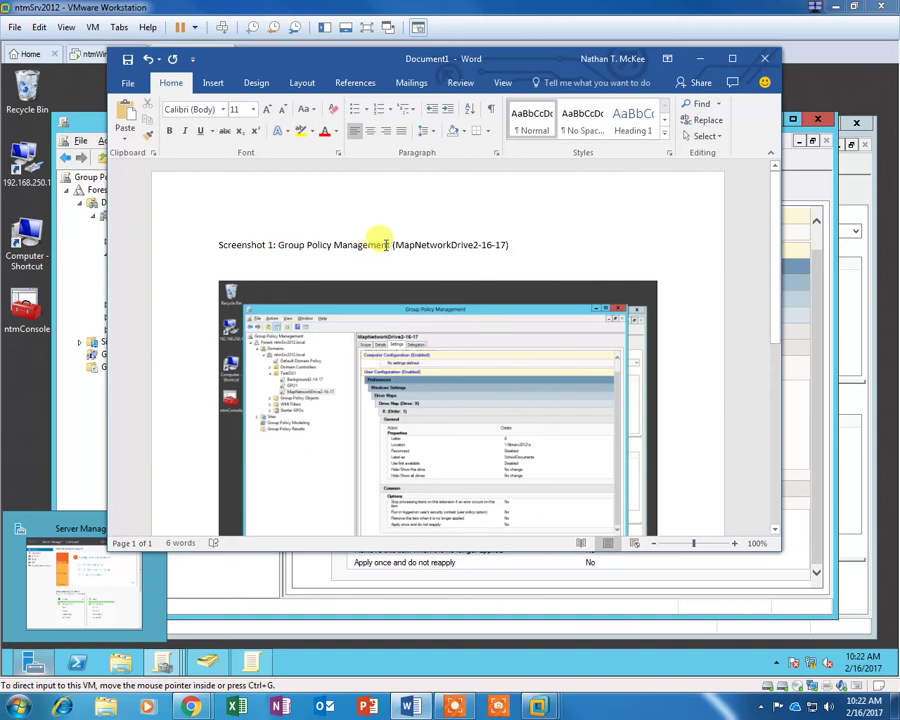
{"action": "left_click_drag", "start_coordinate": [394, 244], "coordinate": [502, 245]}
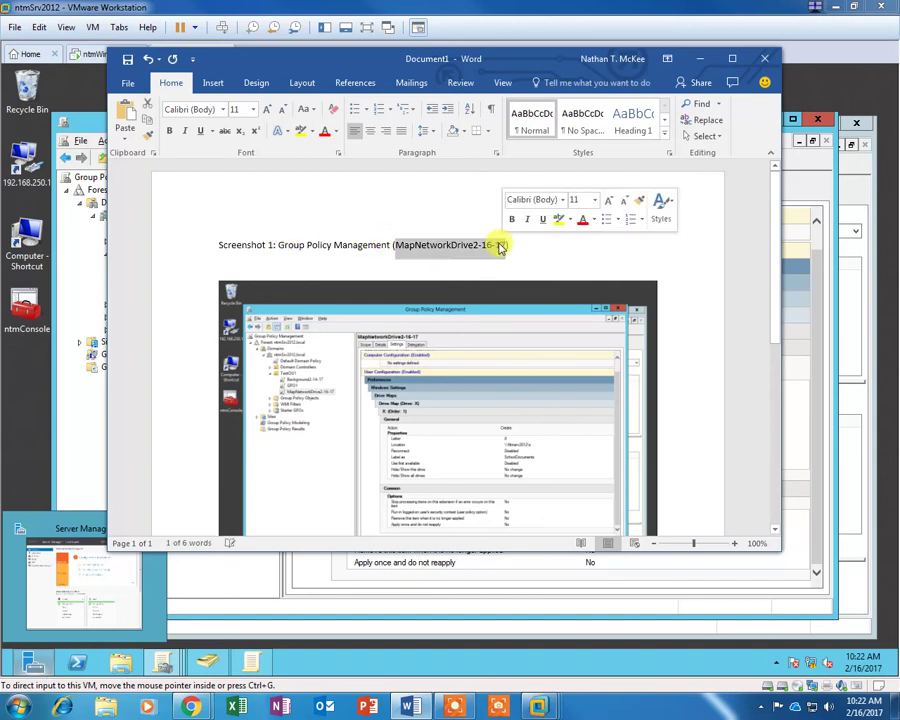
{"action": "scroll", "coordinate": [385, 260], "scroll_direction": "down", "scroll_amount": 5}
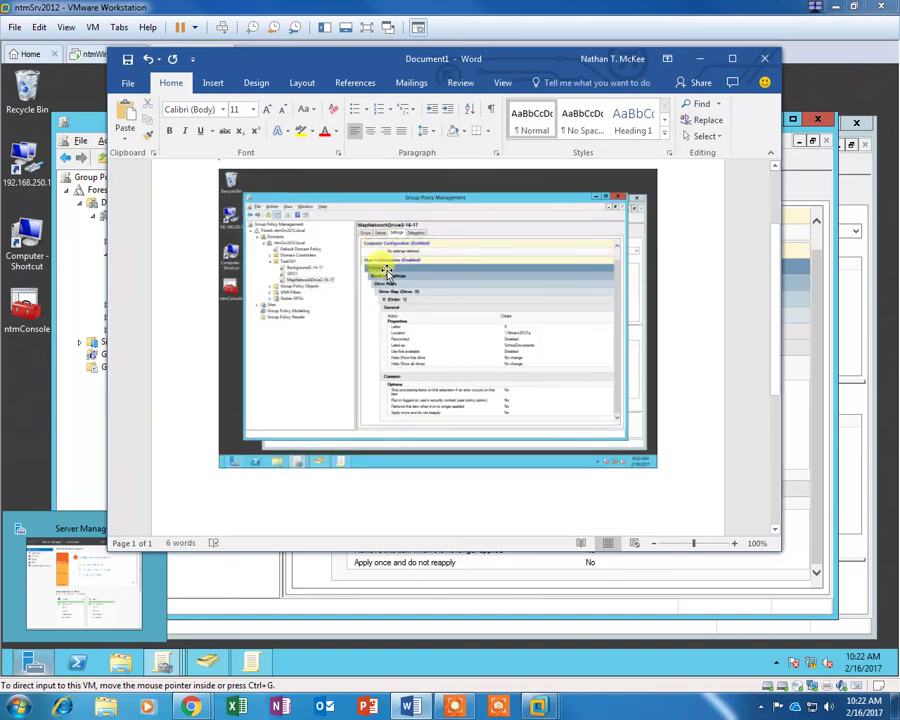
{"action": "left_click", "coordinate": [660, 322]}
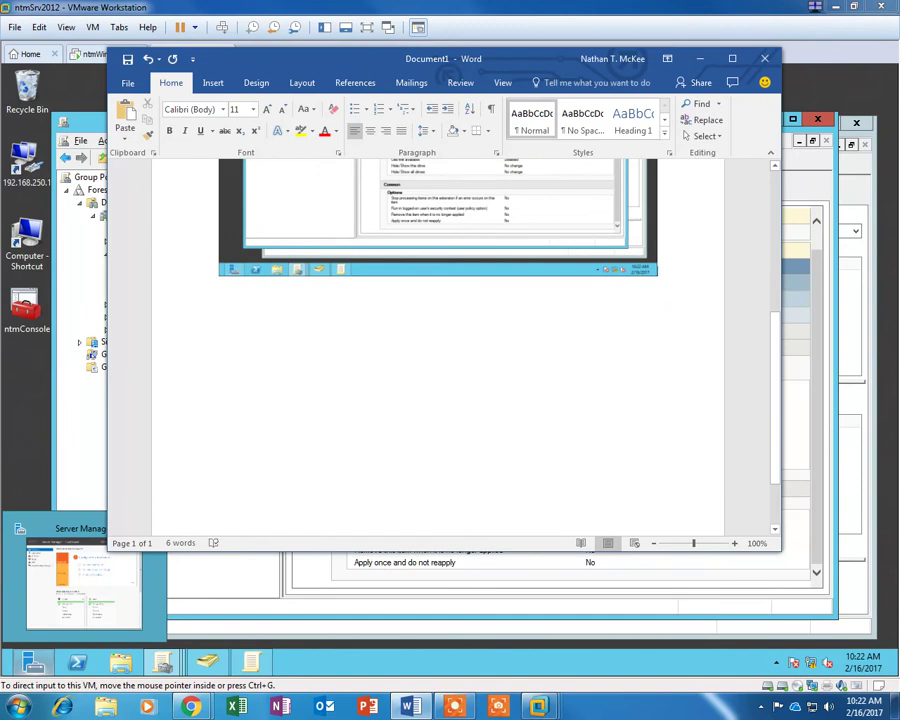
Set the server's GPM windows aside and open Computer in the Windows 7 VM's Explorer.
{"action": "left_click", "coordinate": [64, 446]}
{"action": "left_click", "coordinate": [772, 120]}
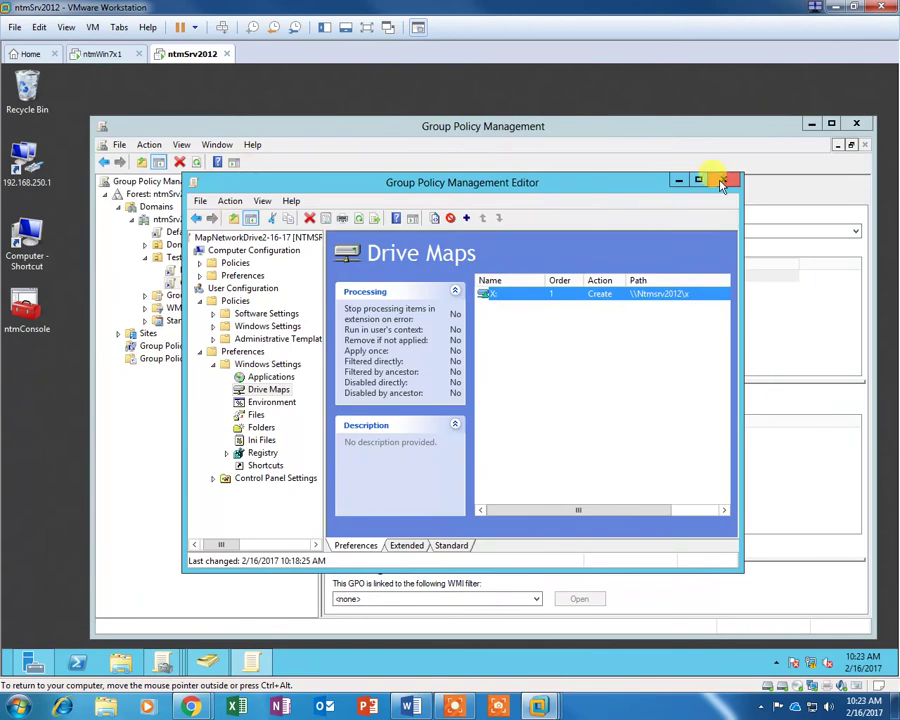
{"action": "left_click_drag", "start_coordinate": [530, 181], "coordinate": [576, 169]}
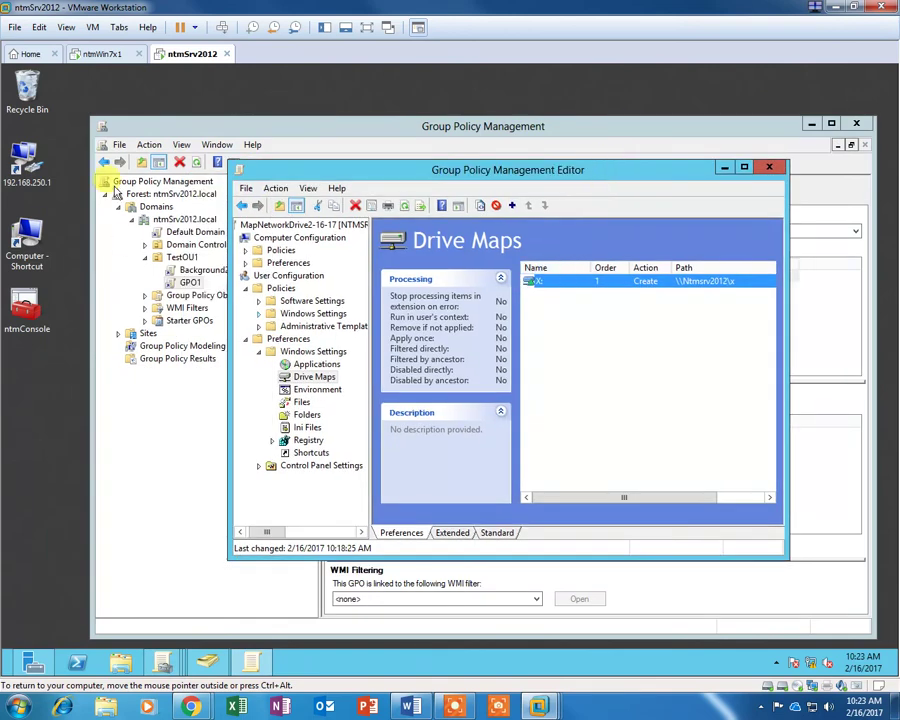
{"action": "left_click", "coordinate": [120, 54]}
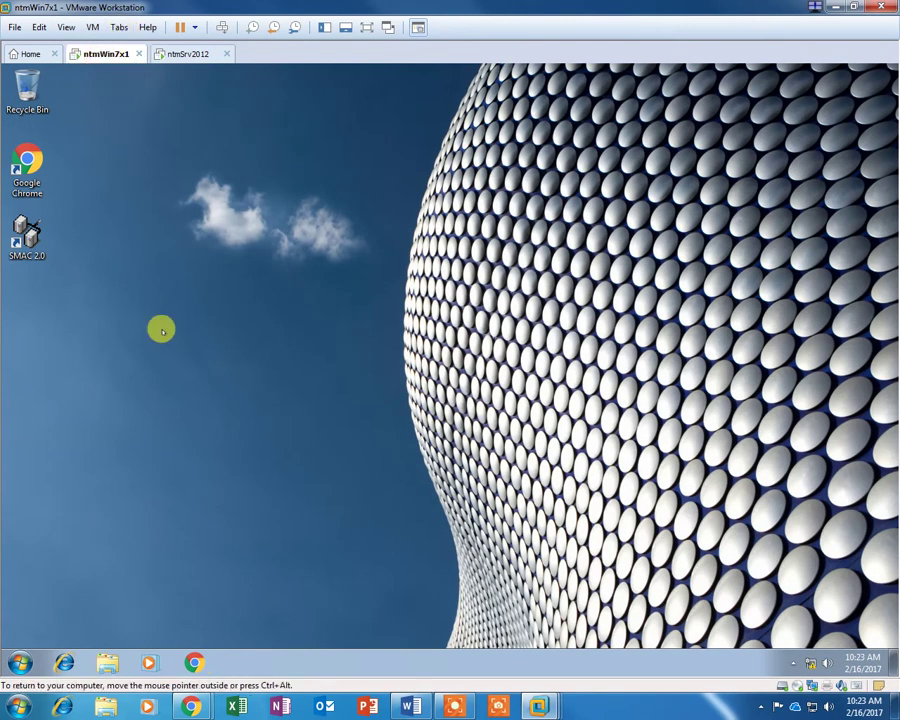
{"action": "left_click", "coordinate": [107, 663]}
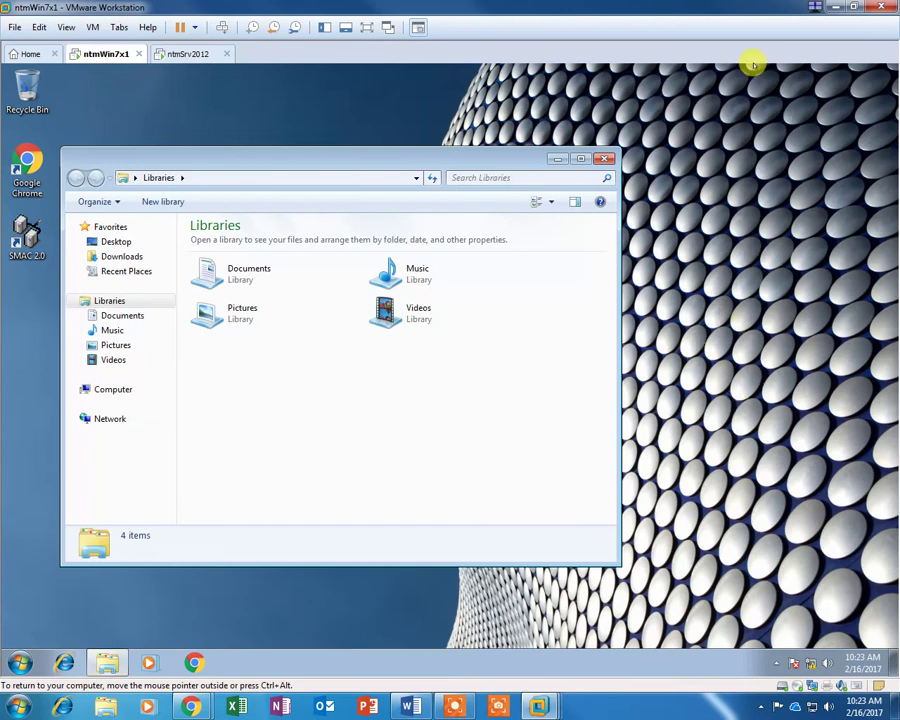
{"action": "left_click_drag", "start_coordinate": [413, 155], "coordinate": [480, 155]}
{"action": "left_click", "coordinate": [172, 390]}
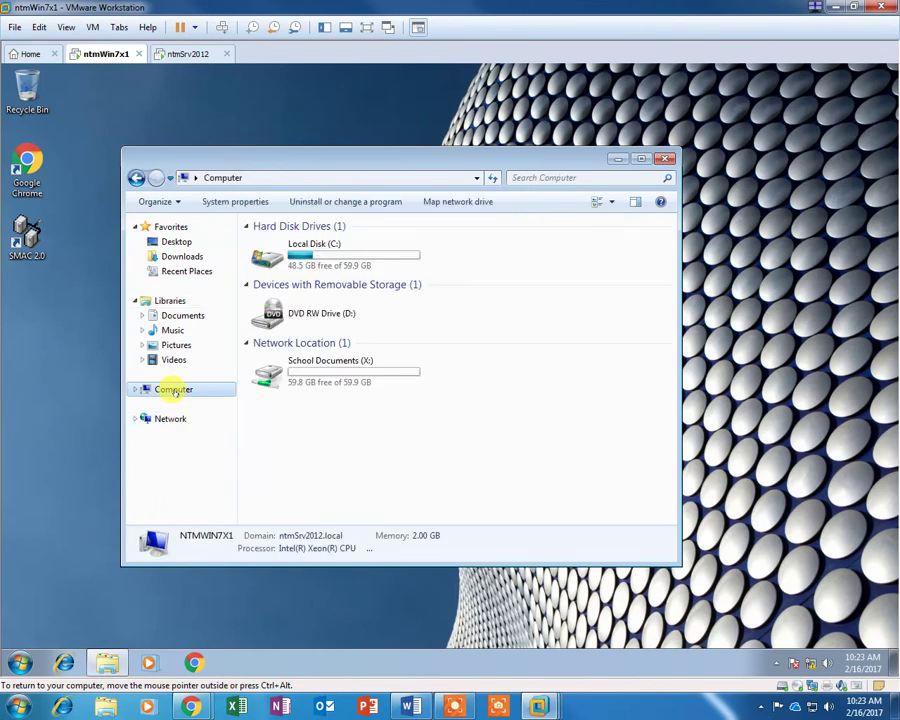
Open School Documents (X:) Properties on the Security tab and select the Users group.
{"action": "right_click", "coordinate": [342, 376]}
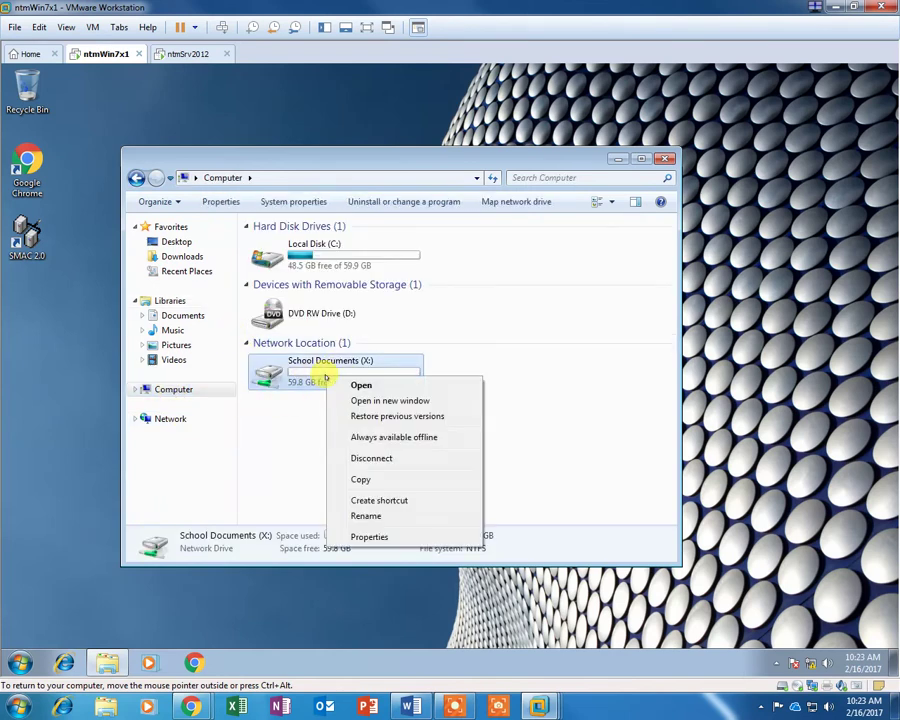
{"action": "left_click", "coordinate": [413, 538]}
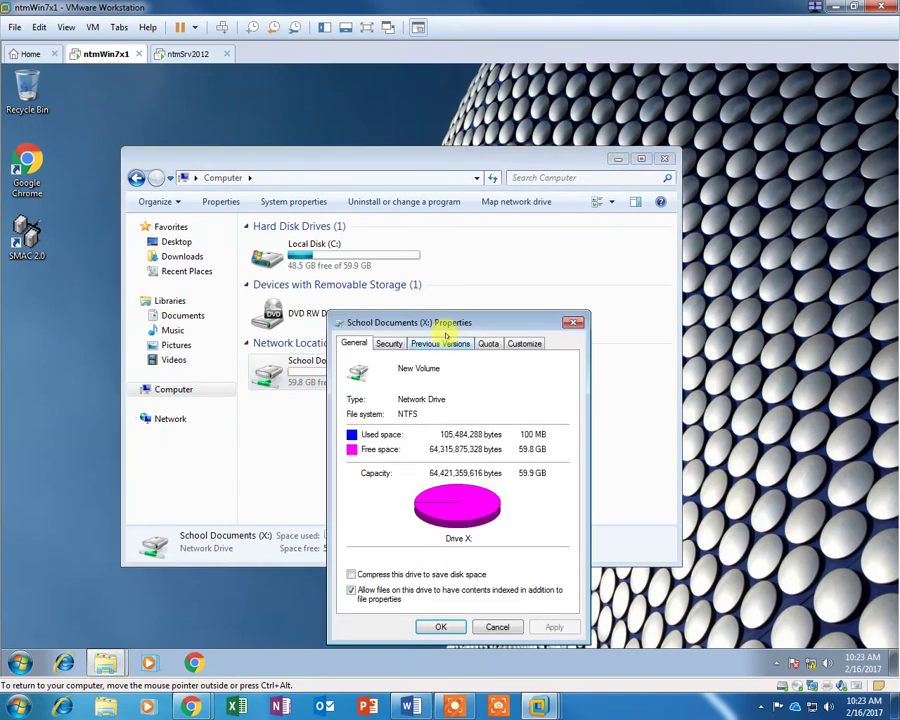
{"action": "left_click_drag", "start_coordinate": [498, 318], "coordinate": [507, 312]}
{"action": "left_click", "coordinate": [400, 334]}
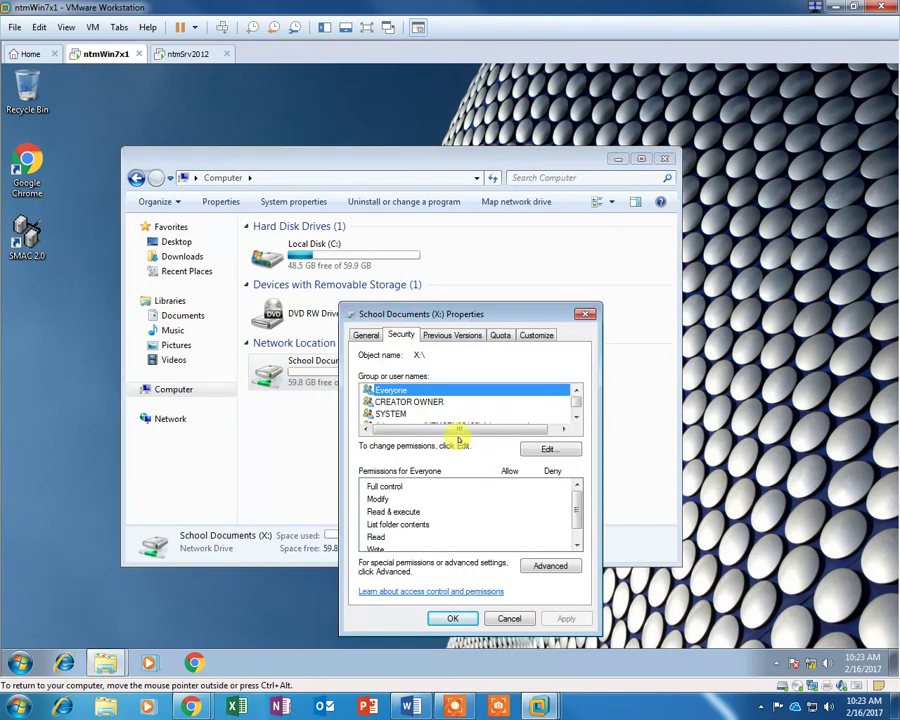
{"action": "left_click", "coordinate": [576, 417]}
{"action": "left_click", "coordinate": [576, 417]}
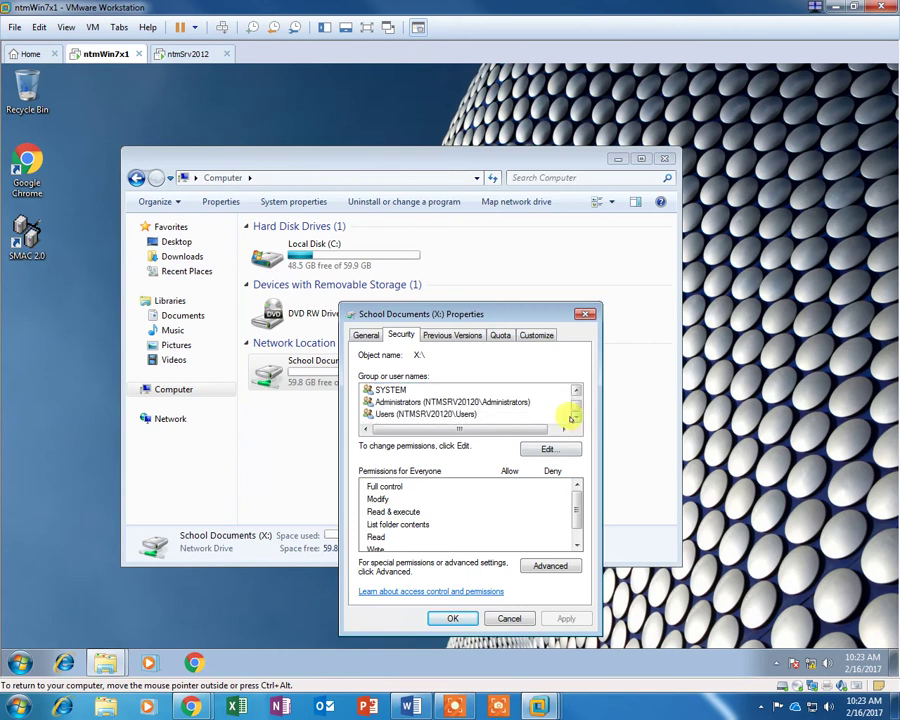
{"action": "left_click", "coordinate": [530, 413]}
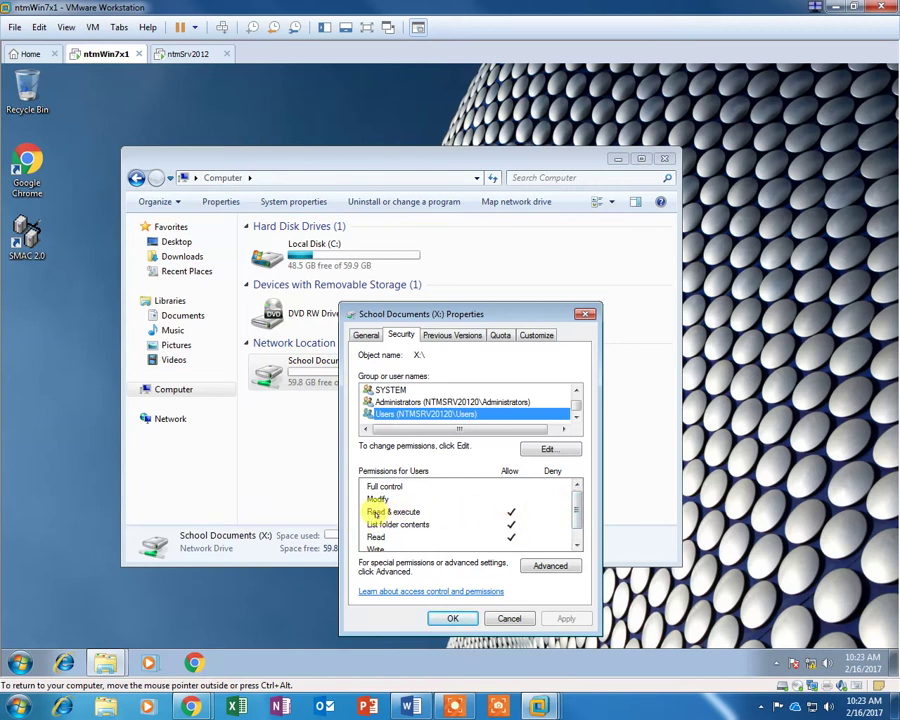
Compare the Users and Administrators permissions, then cancel the properties dialog.
{"action": "left_click", "coordinate": [379, 524]}
{"action": "left_click", "coordinate": [375, 536]}
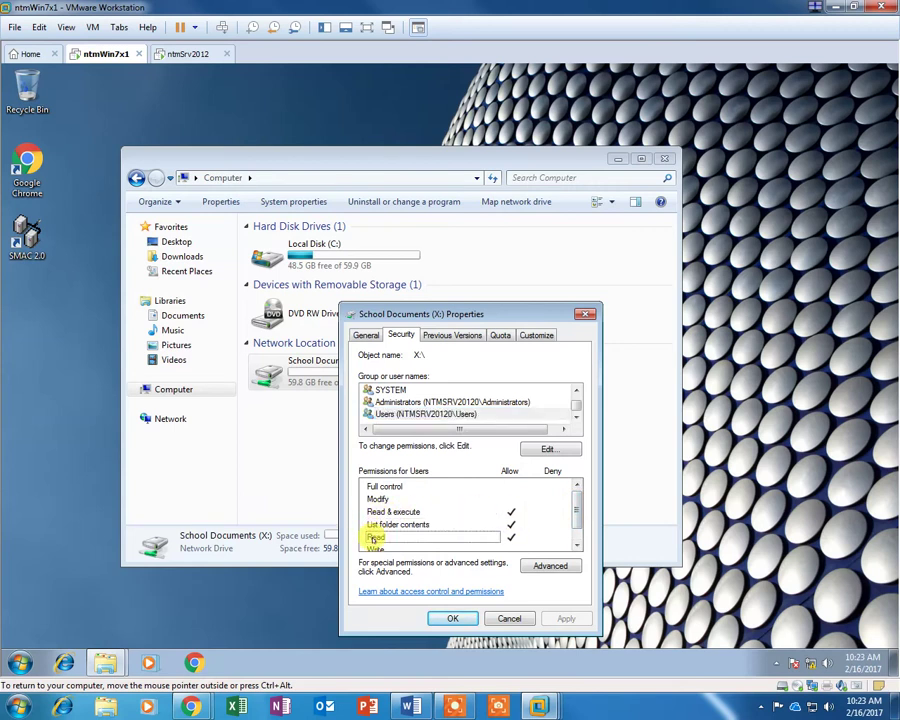
{"action": "left_click_drag", "start_coordinate": [577, 500], "coordinate": [578, 513]}
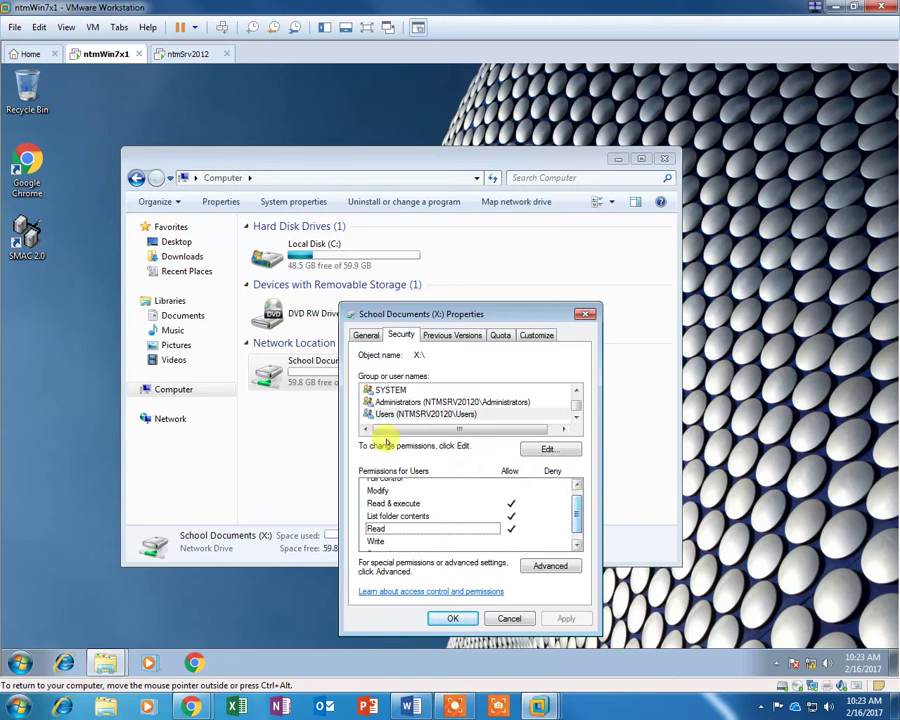
{"action": "left_click", "coordinate": [400, 401]}
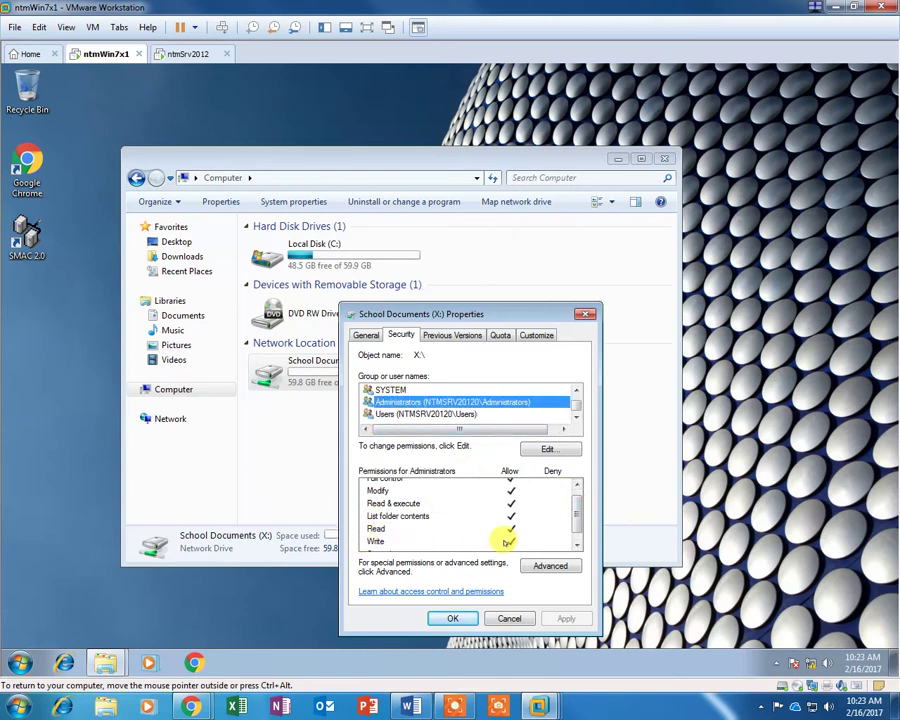
{"action": "left_click", "coordinate": [388, 414]}
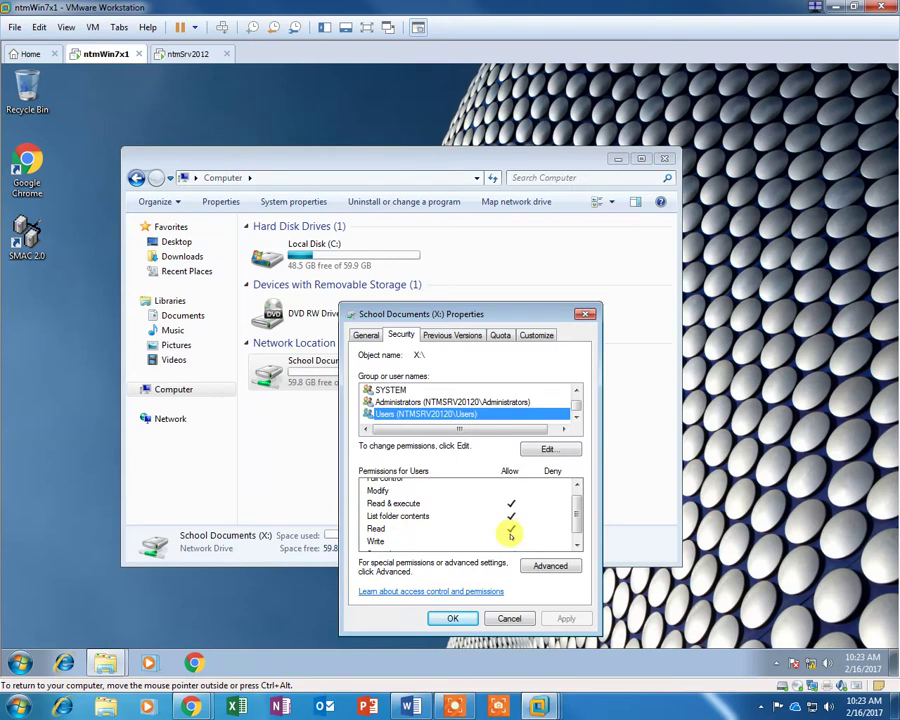
{"action": "scroll", "coordinate": [572, 492], "scroll_direction": "up", "scroll_amount": 1}
{"action": "scroll", "coordinate": [570, 538], "scroll_direction": "down", "scroll_amount": 2}
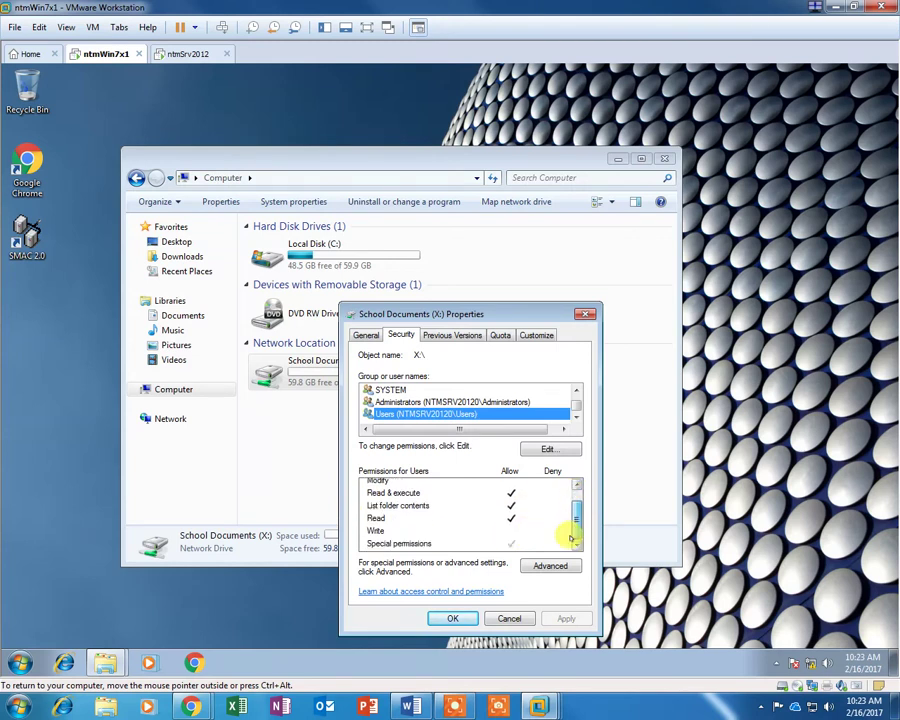
{"action": "left_click", "coordinate": [509, 619]}
{"action": "mouse_move", "coordinate": [372, 163]}
{"action": "left_mouse_down"}
{"action": "mouse_move", "coordinate": [352, 156]}
{"action": "mouse_move", "coordinate": [380, 157]}
{"action": "left_mouse_up"}
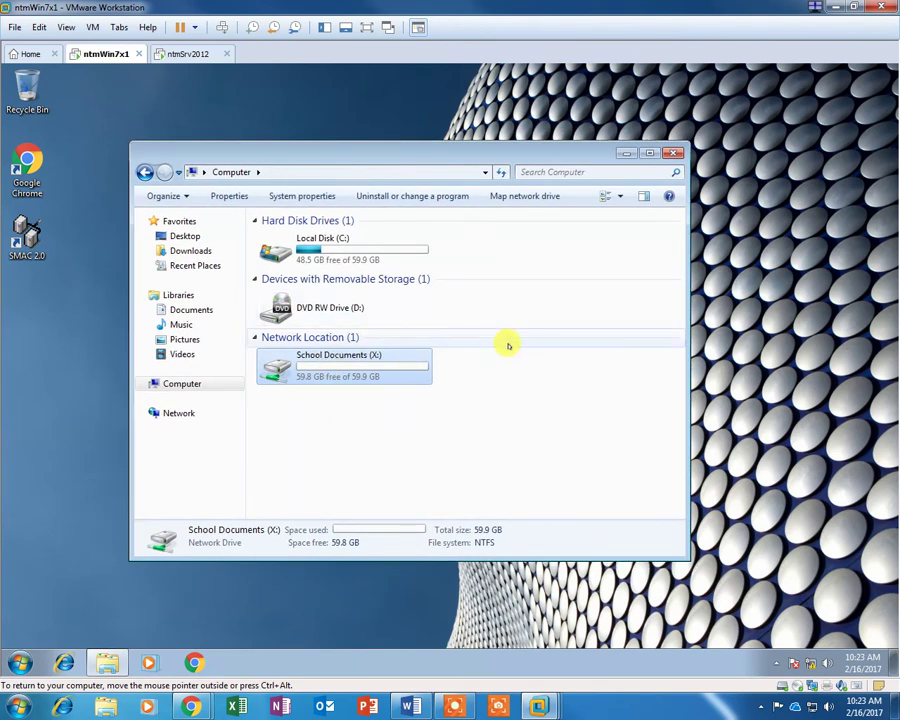
Reopen School Documents (X:) Properties beside the Computer window, showing the Users group's security permissions.
{"action": "right_click", "coordinate": [341, 372]}
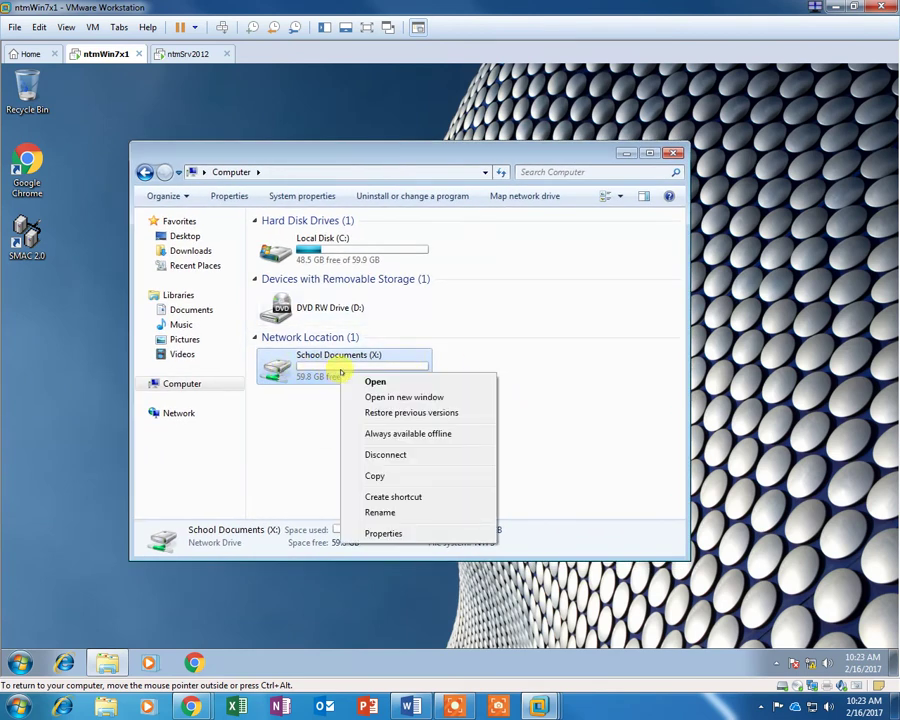
{"action": "left_click", "coordinate": [383, 533]}
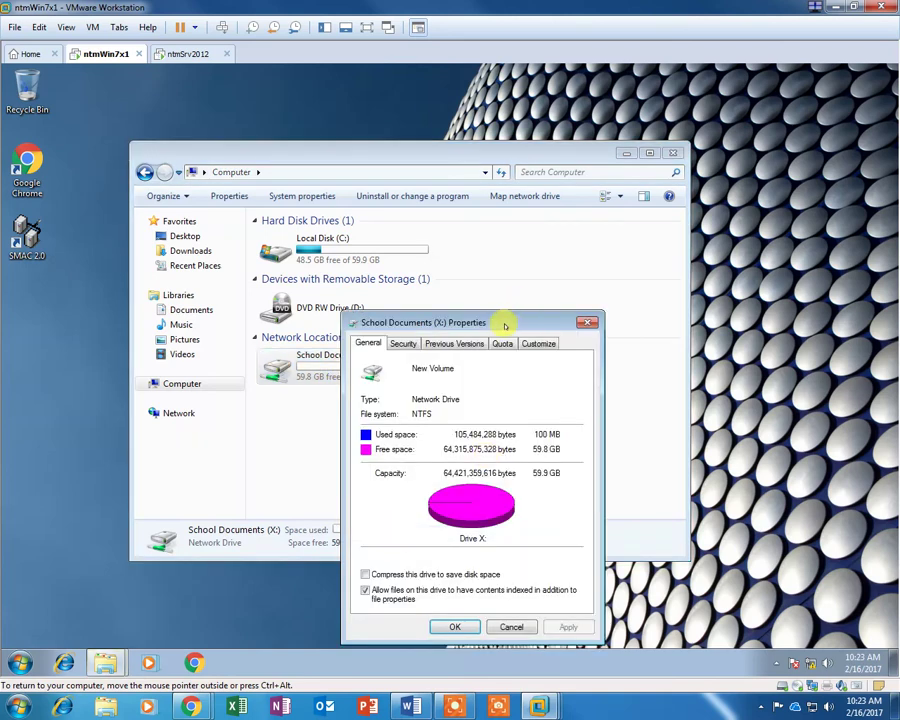
{"action": "left_click_drag", "start_coordinate": [505, 326], "coordinate": [593, 150]}
{"action": "left_click", "coordinate": [453, 335]}
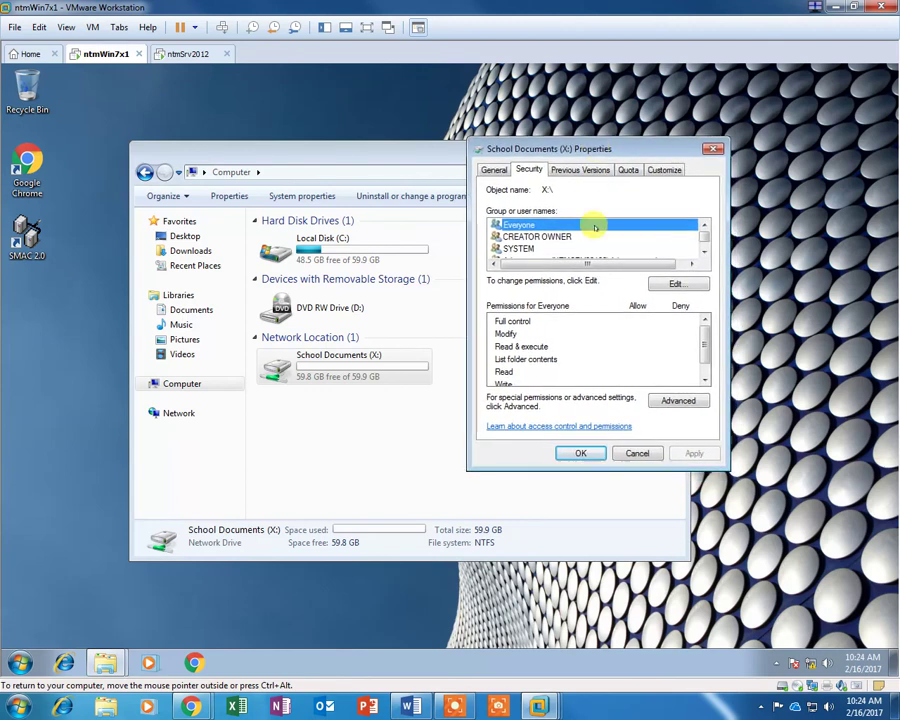
{"action": "scroll", "coordinate": [695, 247], "scroll_direction": "down", "scroll_amount": 1}
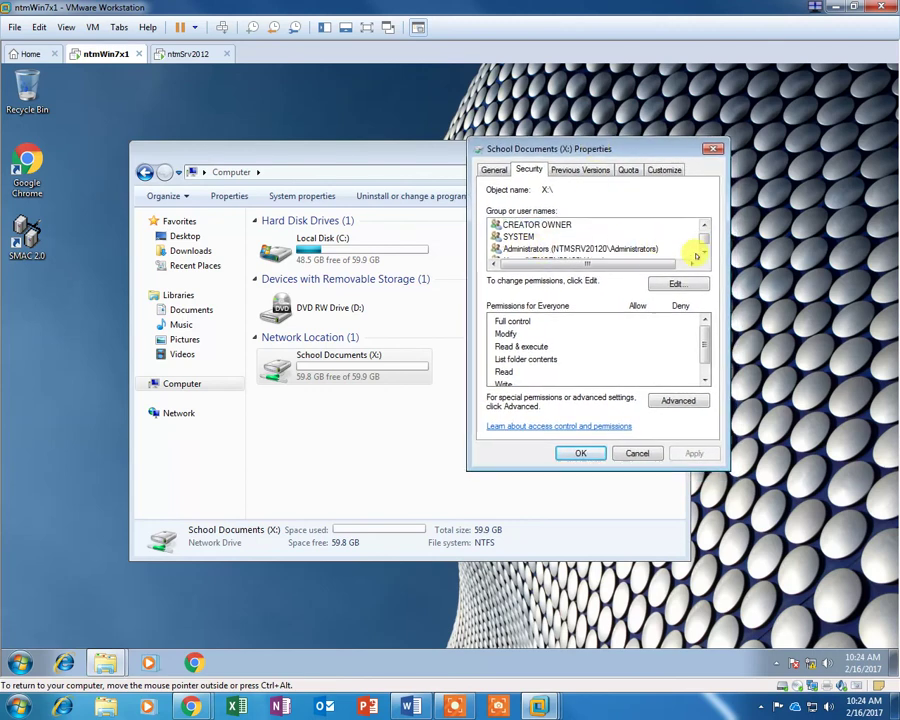
{"action": "scroll", "coordinate": [696, 256], "scroll_direction": "down", "scroll_amount": 1}
{"action": "left_click", "coordinate": [519, 250]}
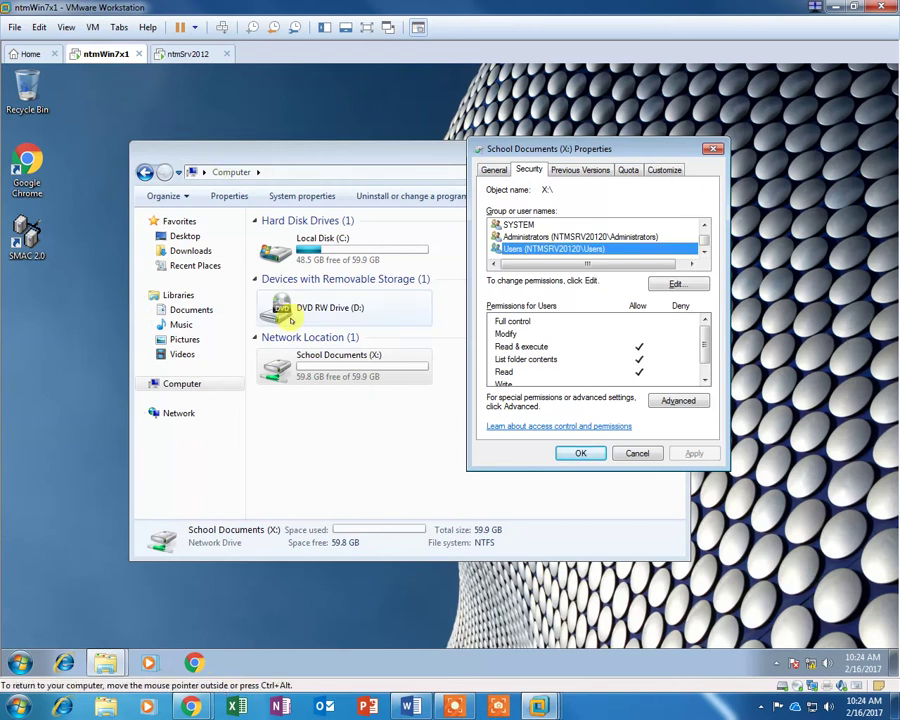
Paste the X: drive permissions screenshot below the first, add an empty line, and select 'Screenshot' in the first caption.
{"action": "left_click", "coordinate": [410, 706]}
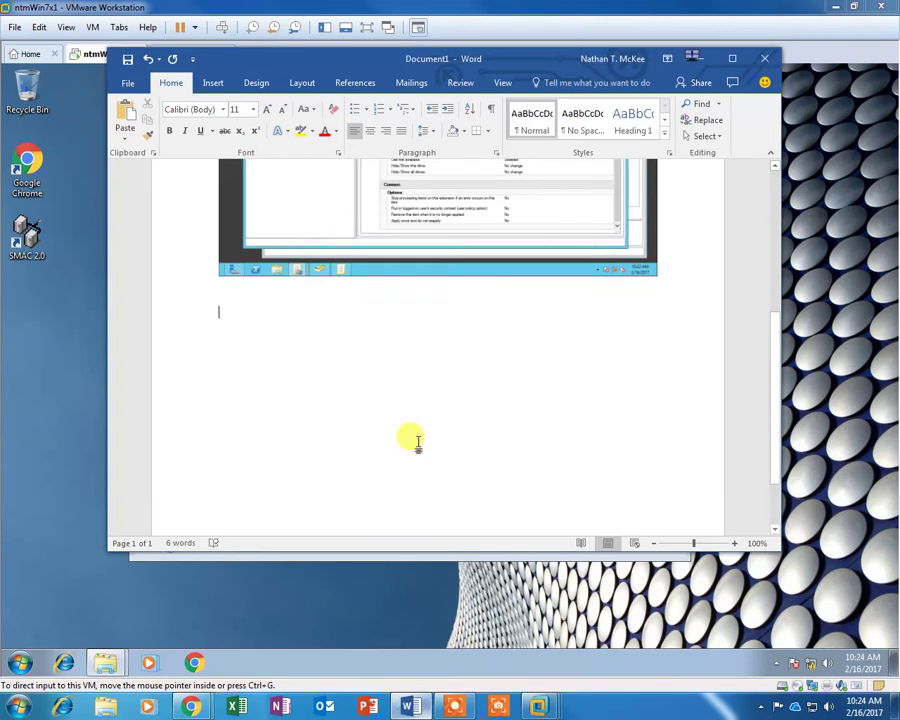
{"action": "key", "text": "ctrl+v"}
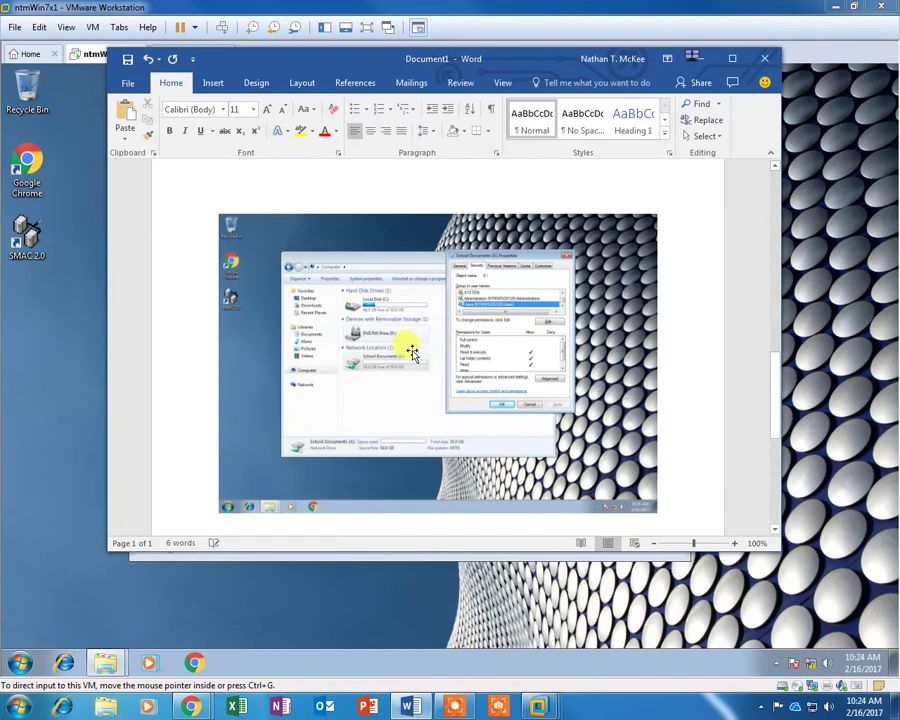
{"action": "scroll", "coordinate": [432, 365], "scroll_direction": "down", "scroll_amount": 10}
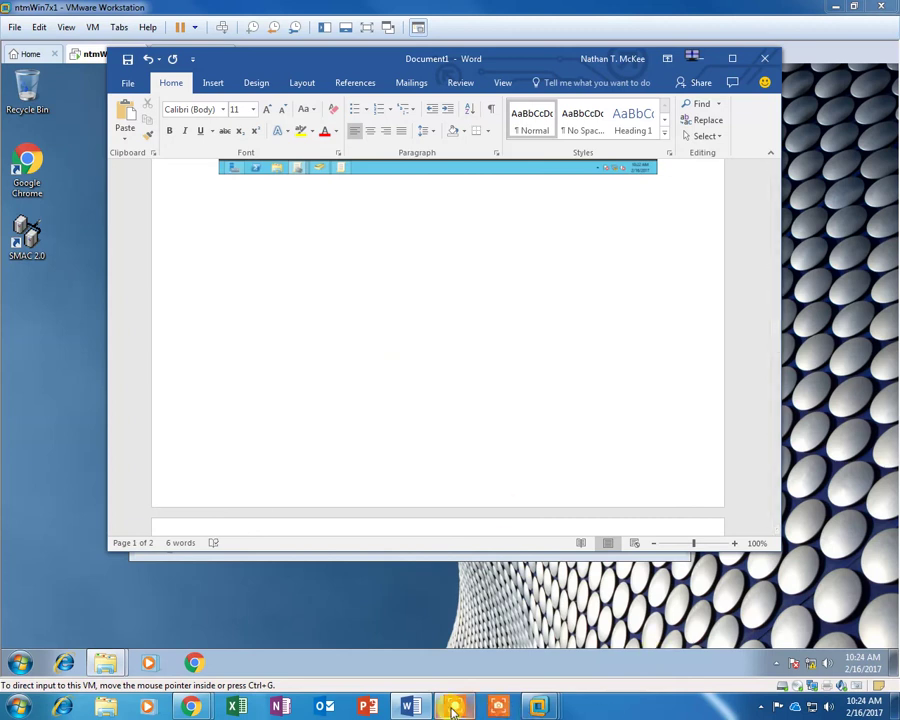
{"action": "mouse_move", "coordinate": [453, 709]}
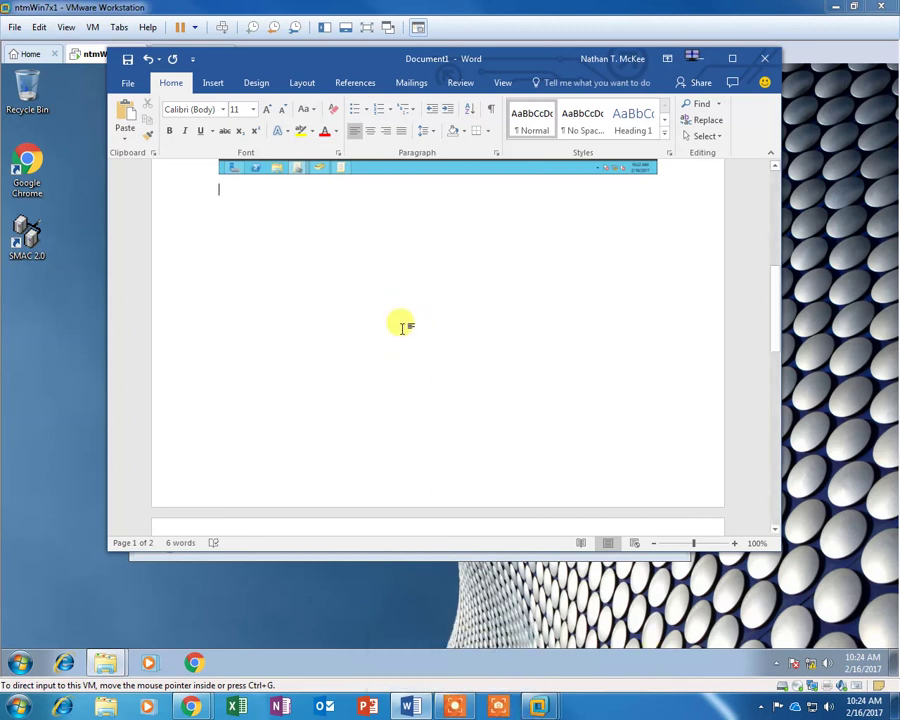
{"action": "key", "text": "Return"}
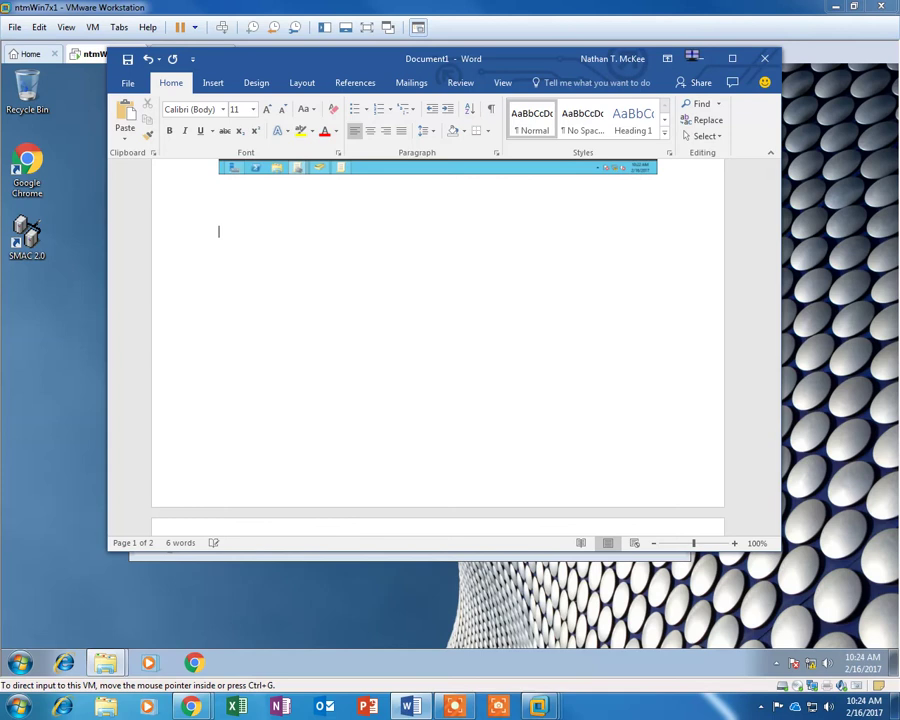
{"action": "scroll", "coordinate": [524, 244], "scroll_direction": "down", "scroll_amount": 8}
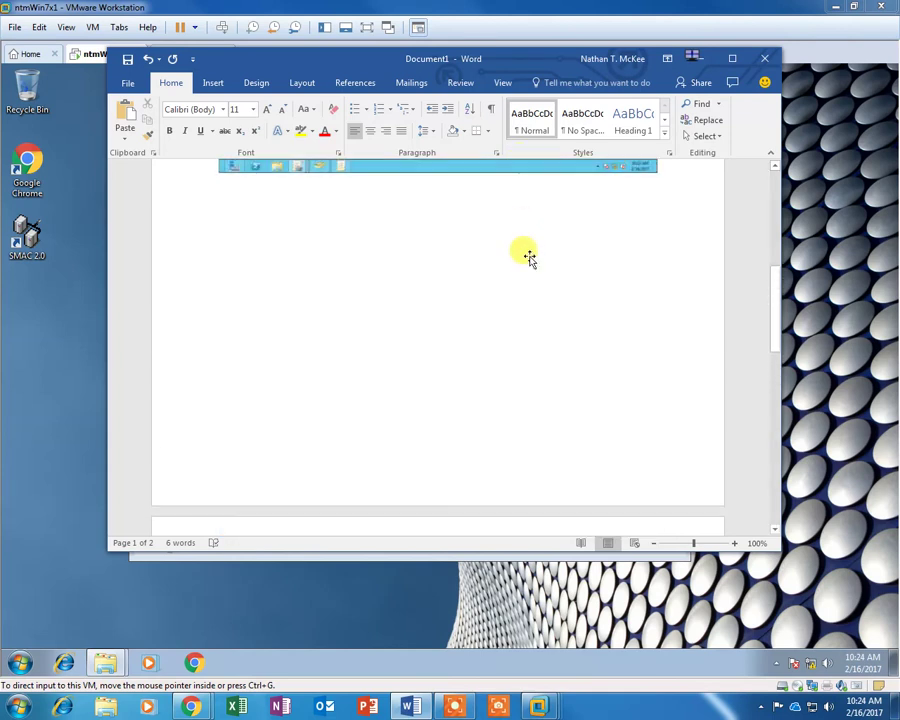
{"action": "scroll", "coordinate": [524, 252], "scroll_direction": "up", "scroll_amount": 7}
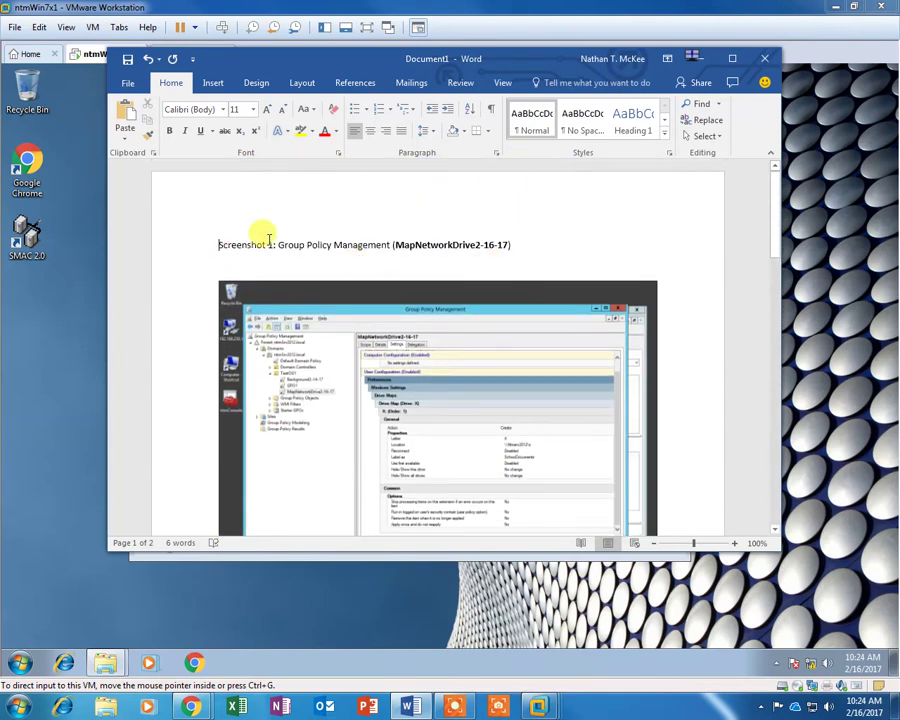
{"action": "left_click", "coordinate": [267, 244], "text": "shift"}
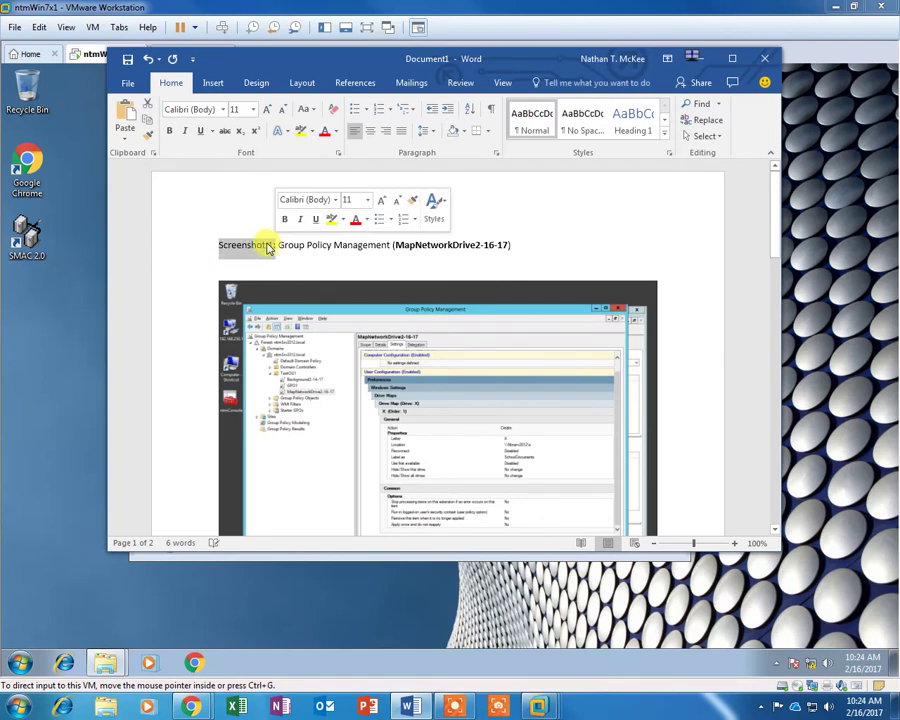
Paste the copied caption start below the new screenshot and change its number to 'Screenshot 2:'.
{"action": "scroll", "coordinate": [272, 246], "scroll_direction": "down", "scroll_amount": 8}
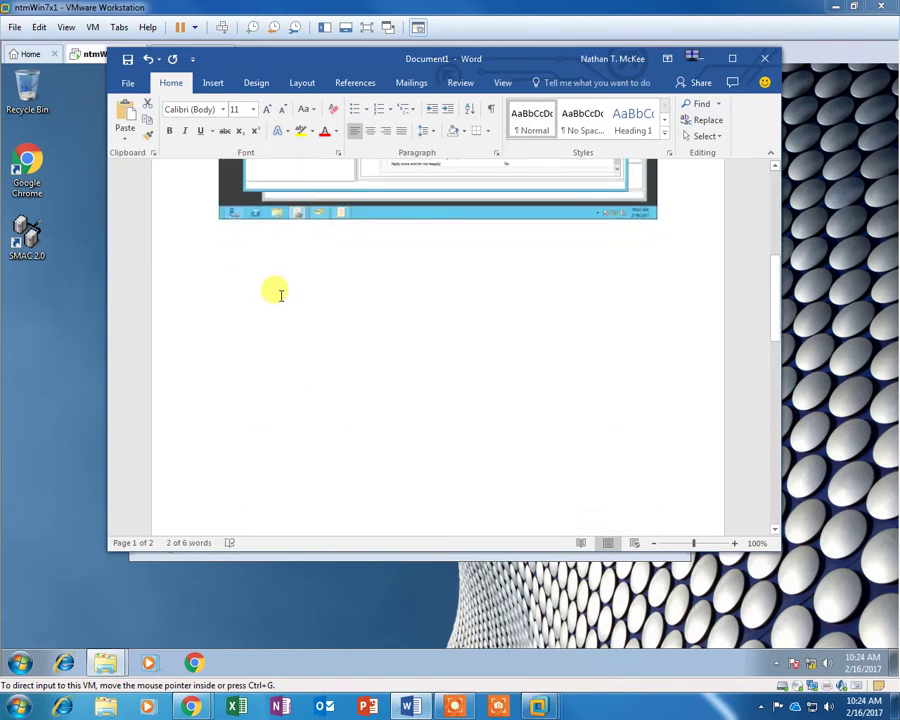
{"action": "scroll", "coordinate": [264, 330], "scroll_direction": "down", "scroll_amount": 3}
{"action": "scroll", "coordinate": [264, 315], "scroll_direction": "up", "scroll_amount": 3}
{"action": "left_click", "coordinate": [272, 302]}
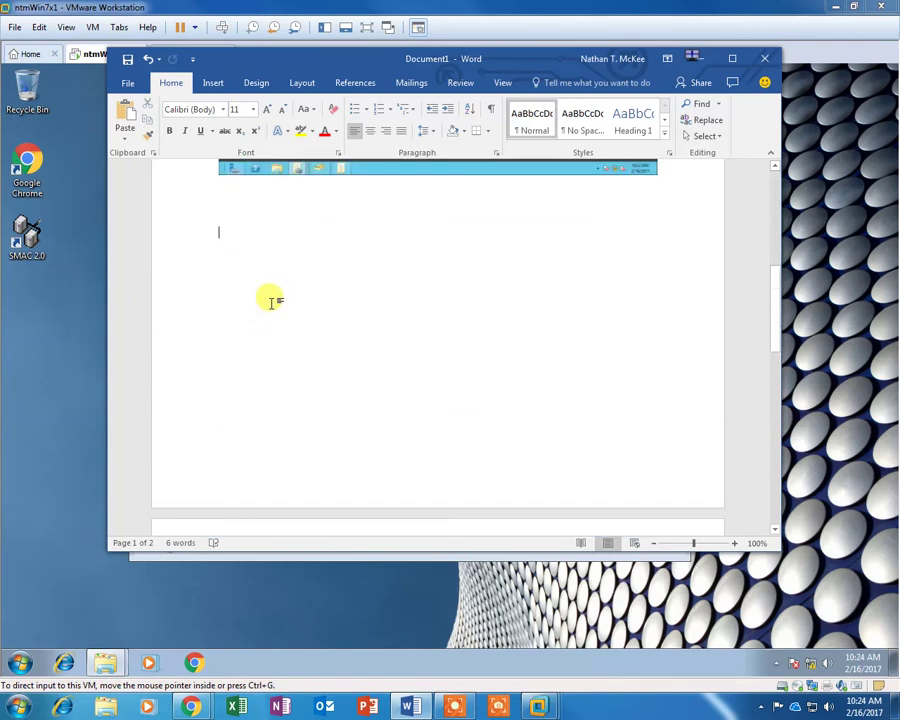
{"action": "type", "text": "Screenshot 1"}
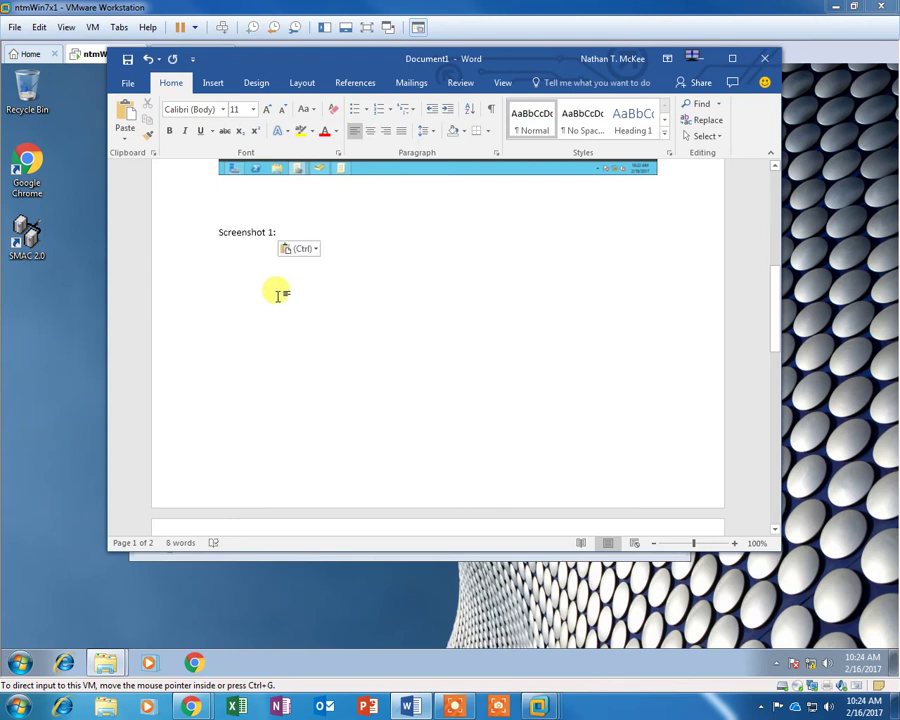
{"action": "key", "text": "BackSpace"}
{"action": "type", "text": "2:"}
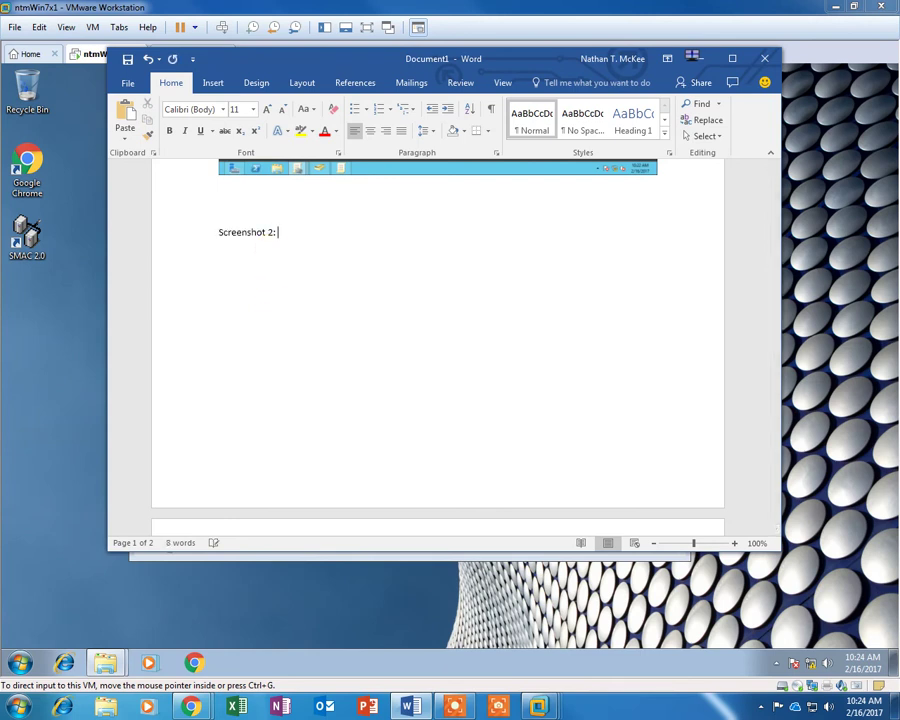
Undo a stray screenshot paste and finish the caption with 'Win7x1 Mapped Drive and Folder permissions'.
{"action": "scroll", "coordinate": [408, 263], "scroll_direction": "down", "scroll_amount": 1}
{"action": "key", "text": "ctrl+v"}
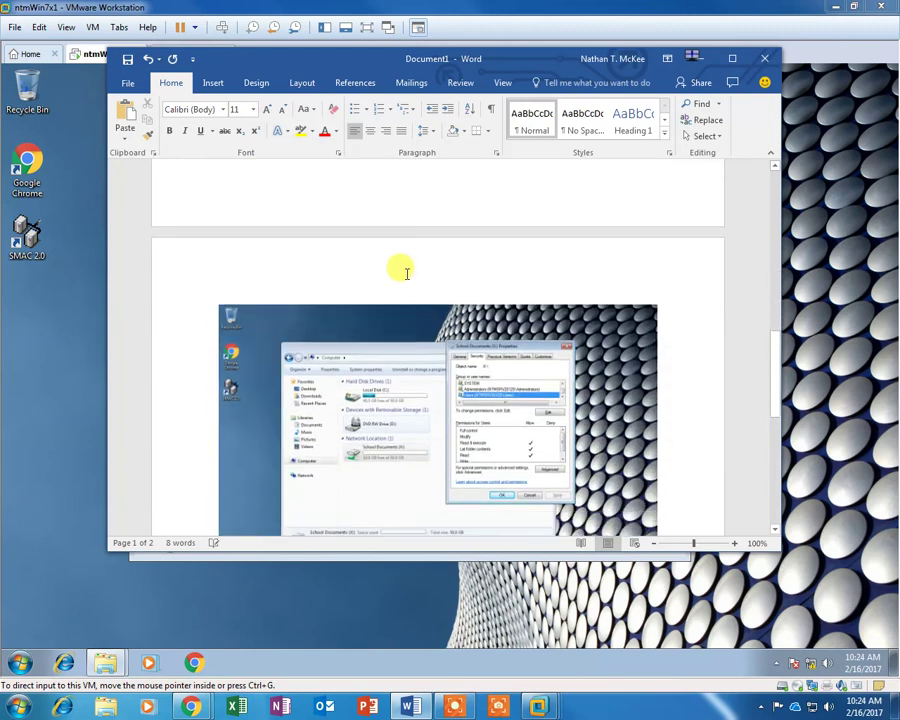
{"action": "scroll", "coordinate": [355, 390], "scroll_direction": "up", "scroll_amount": 1}
{"action": "key", "text": "ctrl+z"}
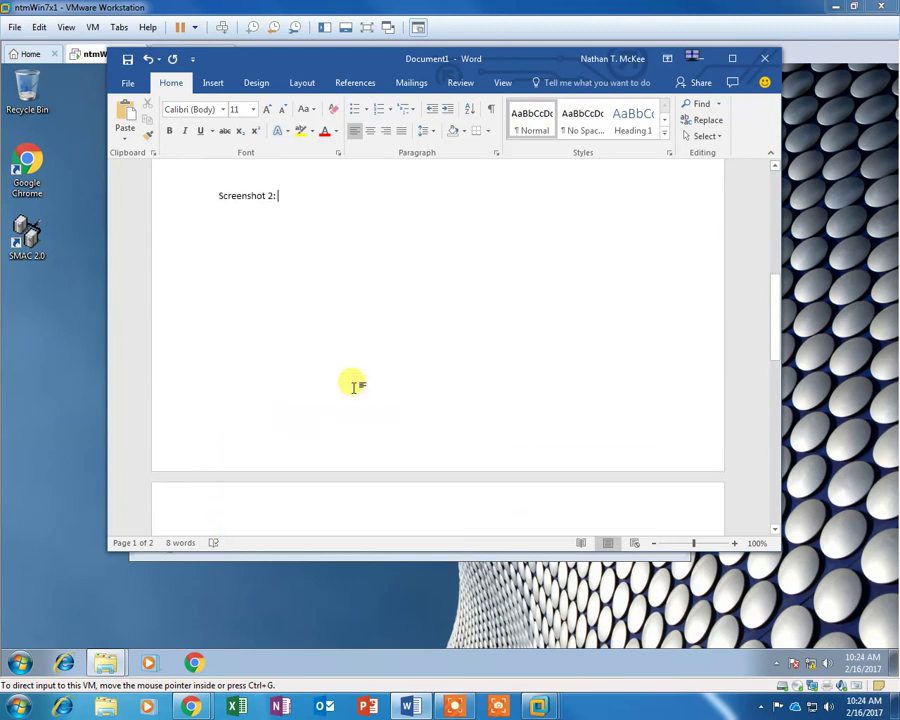
{"action": "left_click_drag", "start_coordinate": [769, 295], "coordinate": [779, 335]}
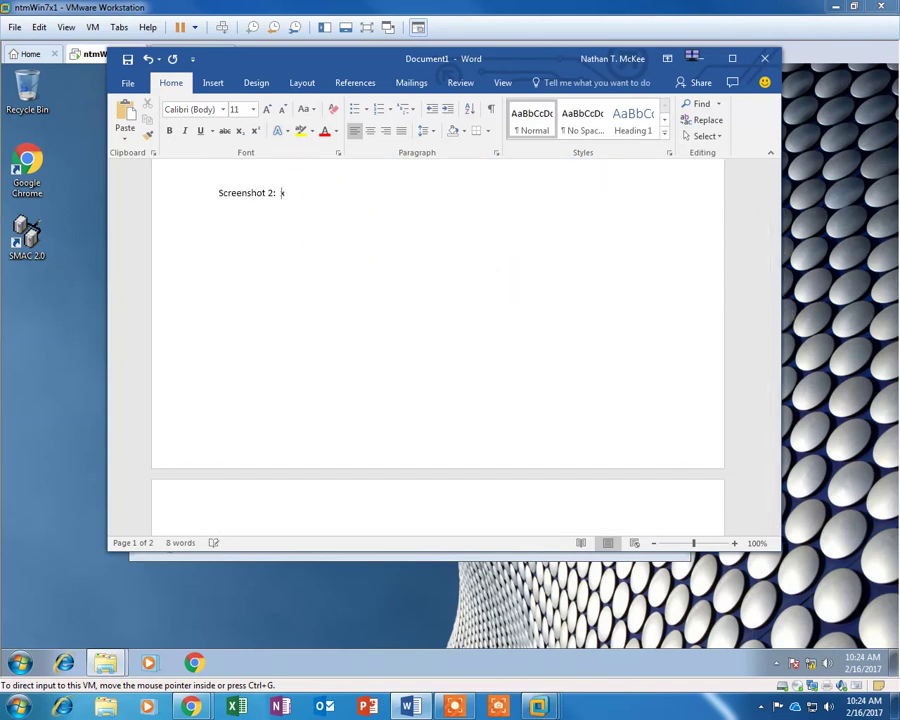
{"action": "type", "text": "Win7x1 Mapped"}
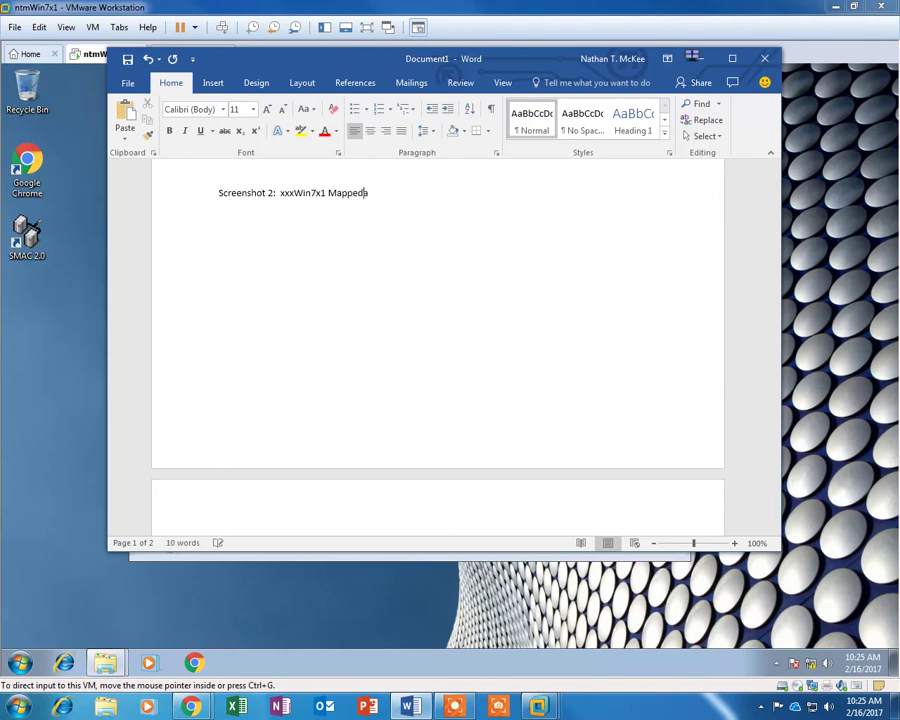
{"action": "type", "text": " D"}
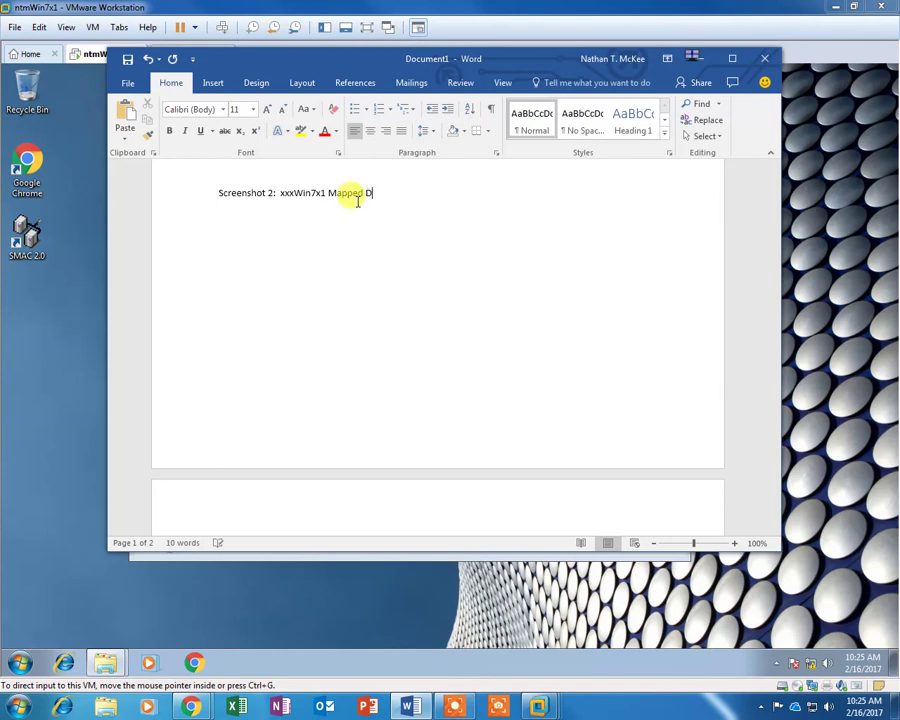
{"action": "type", "text": "rive and"}
{"action": "scroll", "coordinate": [400, 277], "scroll_direction": "down", "scroll_amount": 5}
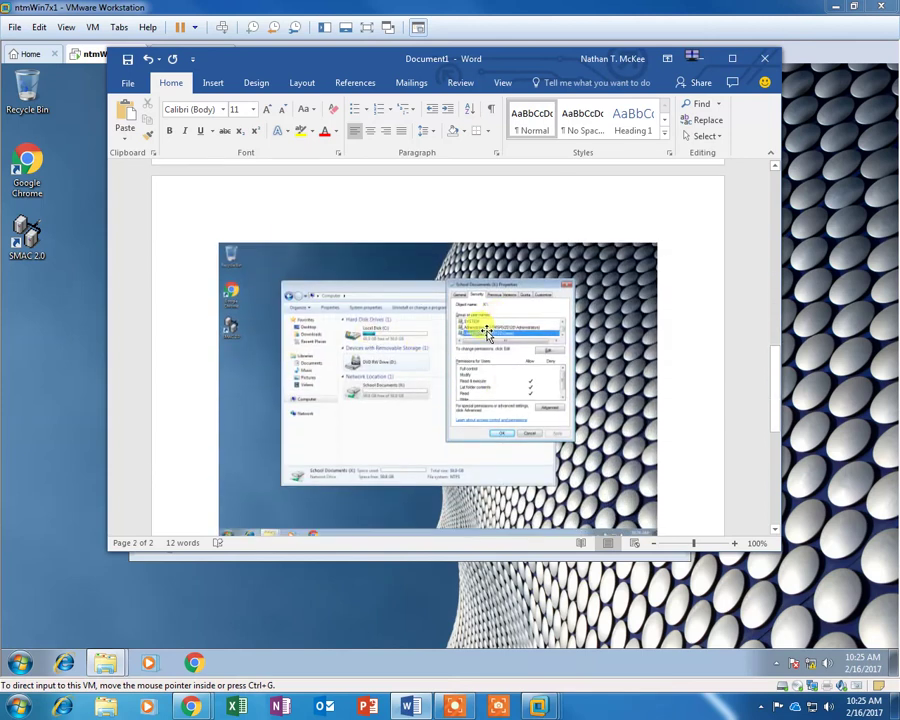
{"action": "scroll", "coordinate": [482, 322], "scroll_direction": "down", "scroll_amount": 8}
{"action": "scroll", "coordinate": [452, 268], "scroll_direction": "up", "scroll_amount": 1}
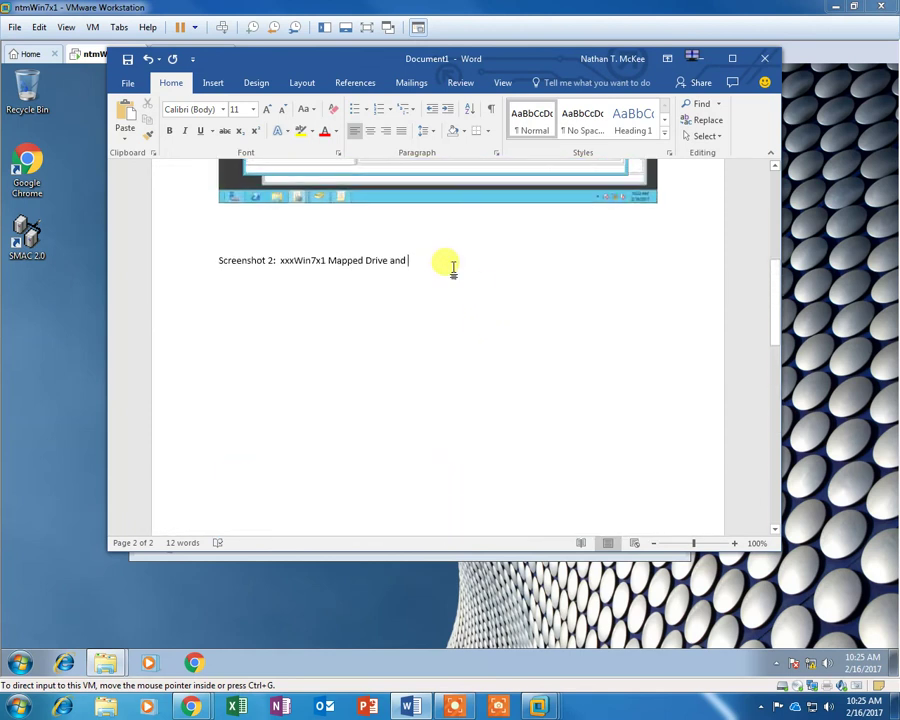
{"action": "type", "text": "op"}
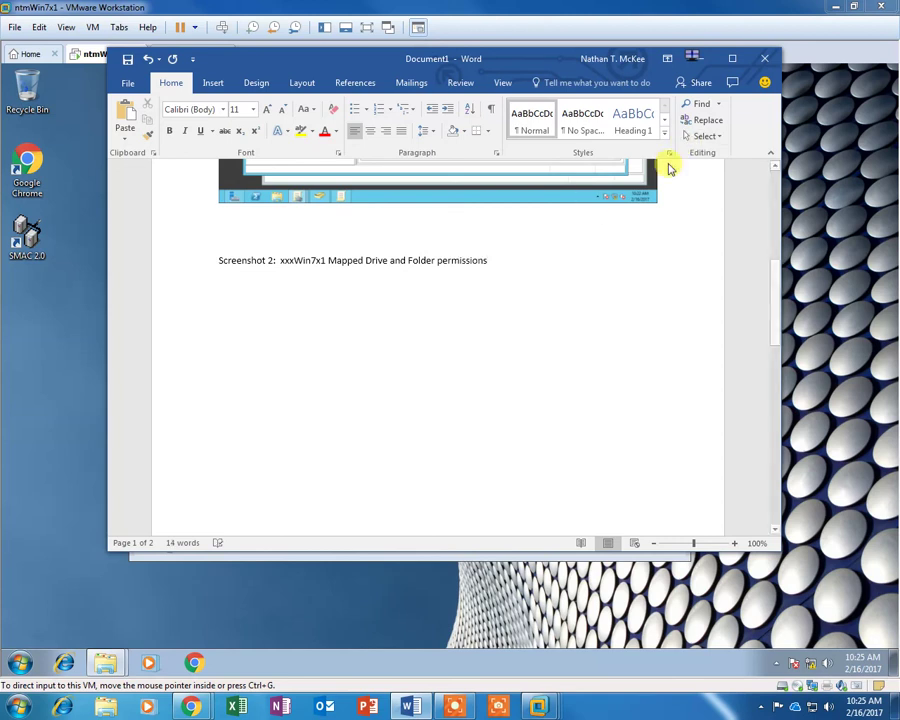
{"action": "scroll", "coordinate": [597, 261], "scroll_direction": "up", "scroll_amount": 10}
Crop the mapped-drive screenshot's right and bottom edges, down to about 3.77 × 5.51 inches.
{"action": "scroll", "coordinate": [590, 268], "scroll_direction": "down", "scroll_amount": 7}
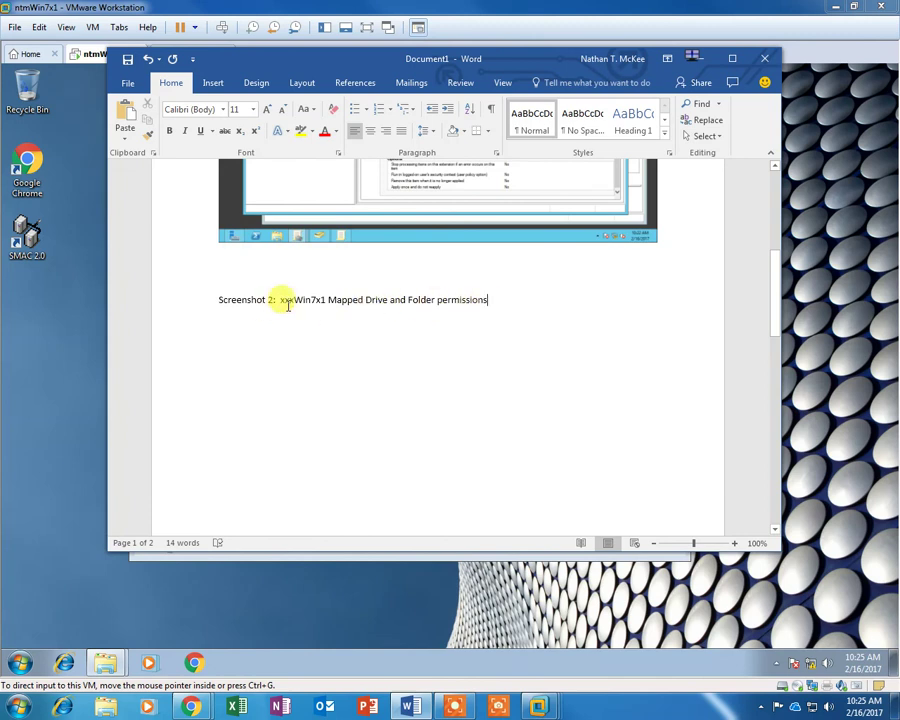
{"action": "scroll", "coordinate": [542, 293], "scroll_direction": "up", "scroll_amount": 7}
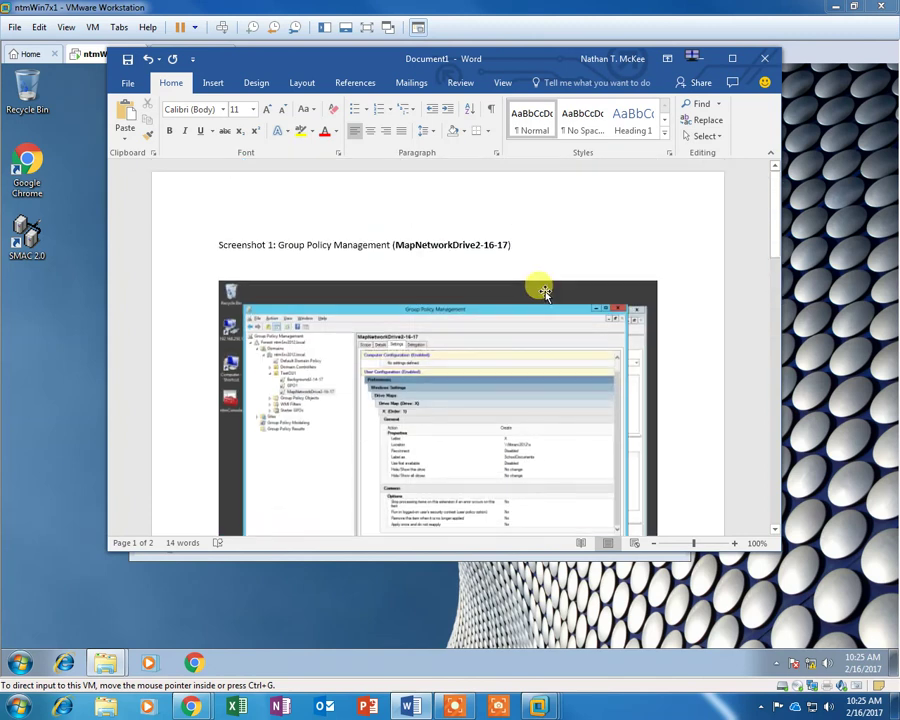
{"action": "scroll", "coordinate": [640, 305], "scroll_direction": "down", "scroll_amount": 9}
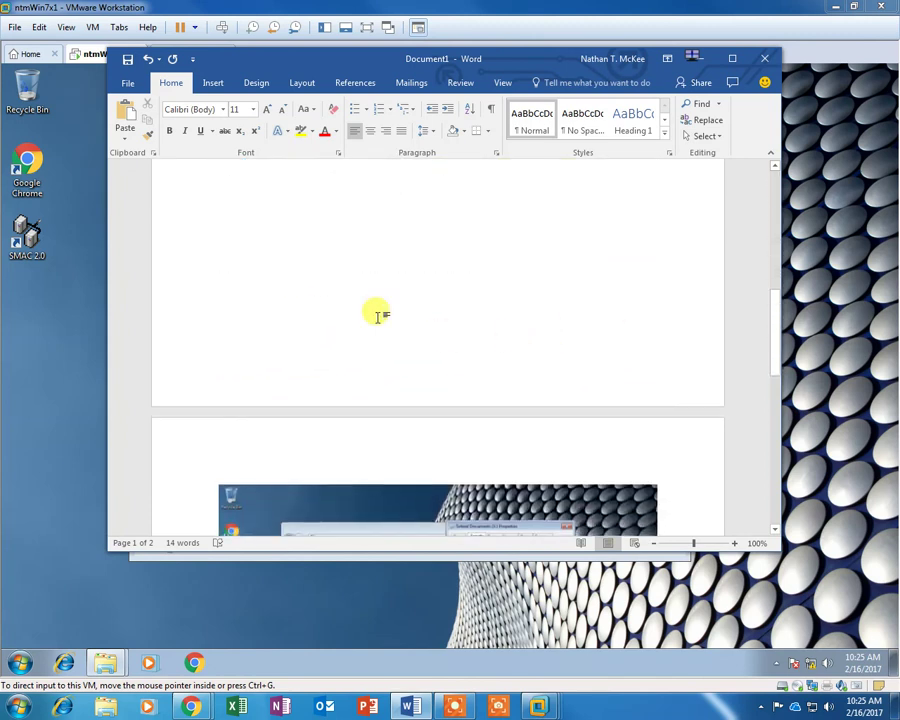
{"action": "scroll", "coordinate": [360, 295], "scroll_direction": "up", "scroll_amount": 1}
{"action": "scroll", "coordinate": [370, 285], "scroll_direction": "down", "scroll_amount": 6}
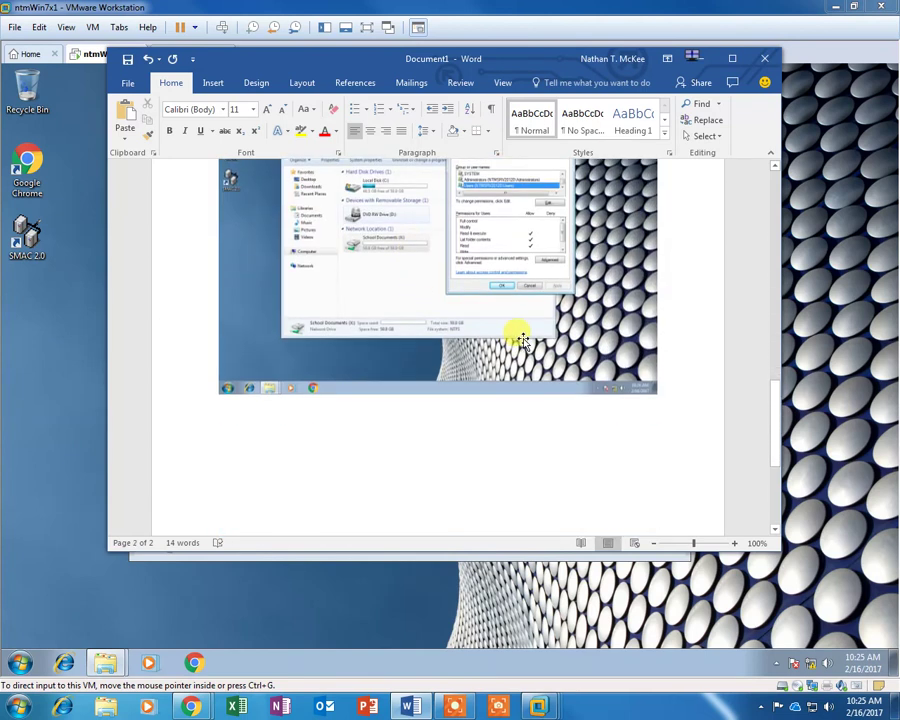
{"action": "left_click", "coordinate": [518, 321]}
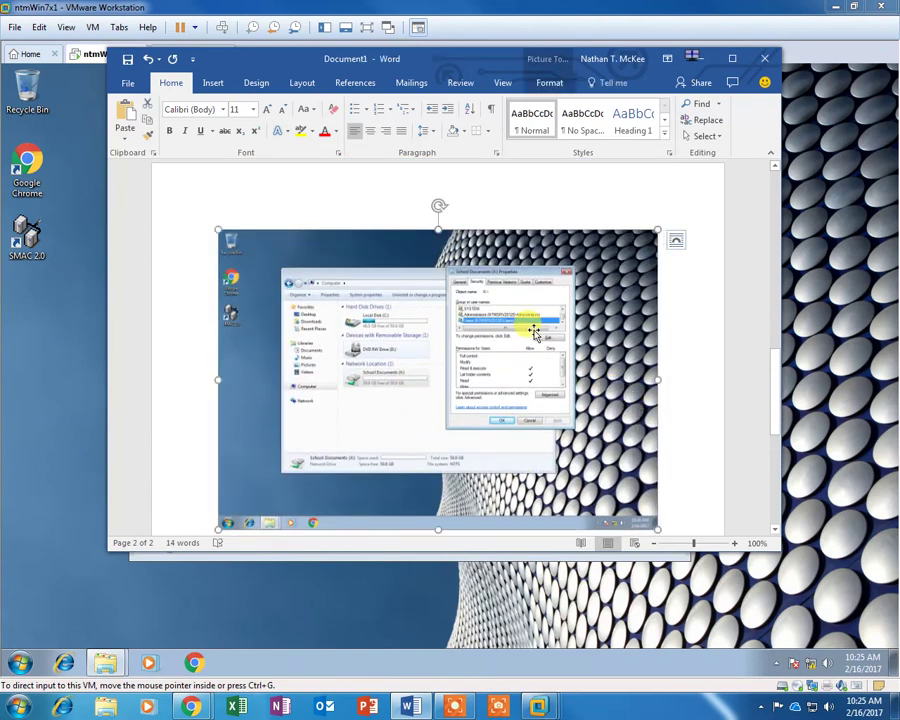
{"action": "left_click", "coordinate": [549, 85]}
{"action": "left_click", "coordinate": [548, 120]}
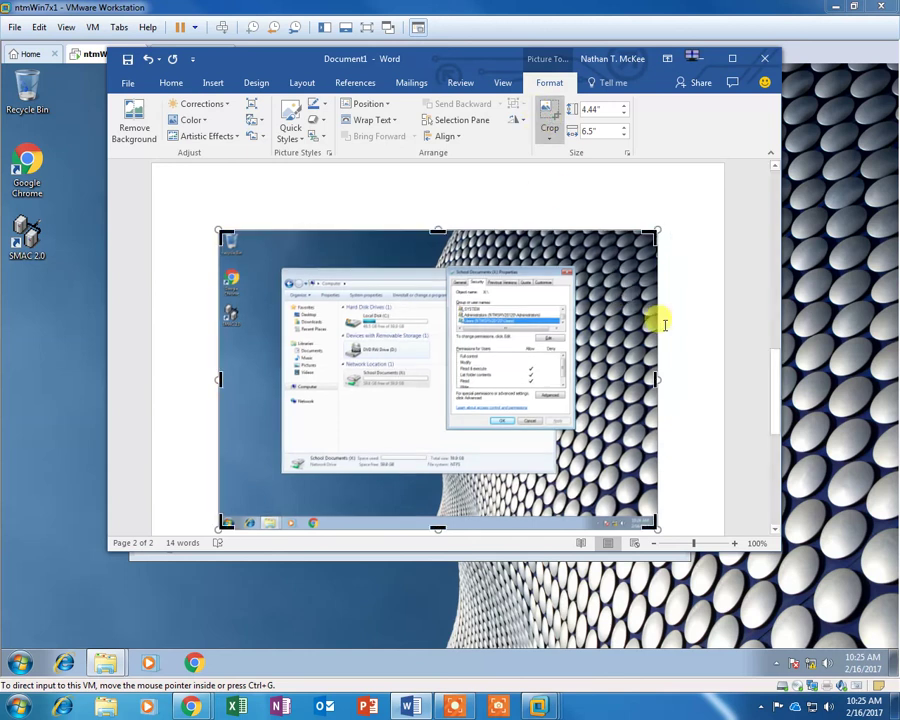
{"action": "scroll", "coordinate": [660, 370], "scroll_direction": "down", "scroll_amount": 2}
{"action": "left_click_drag", "start_coordinate": [648, 420], "coordinate": [588, 380]}
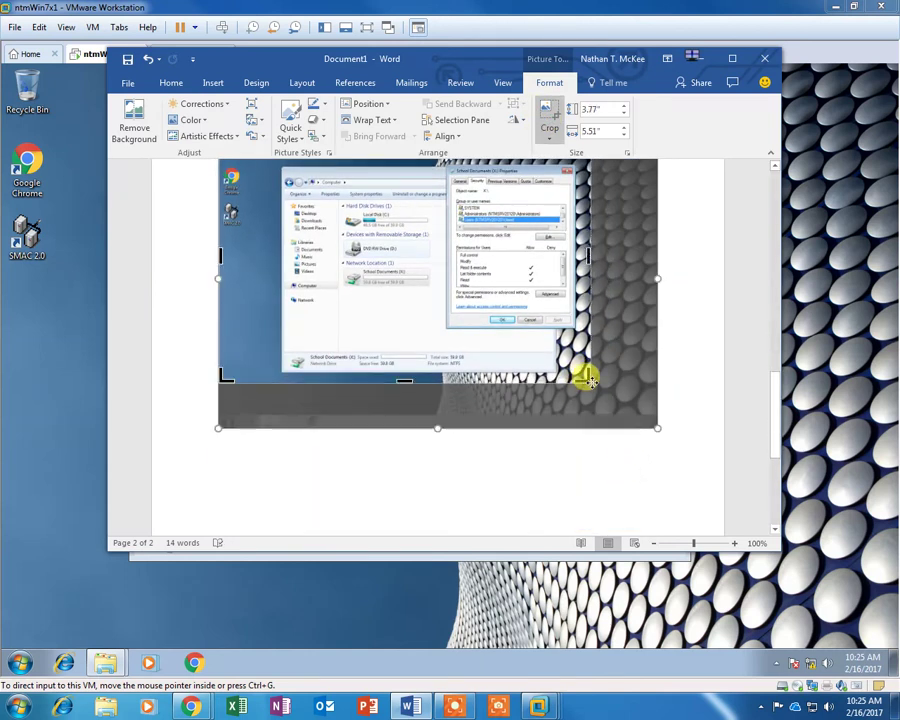
{"action": "left_click", "coordinate": [588, 380]}
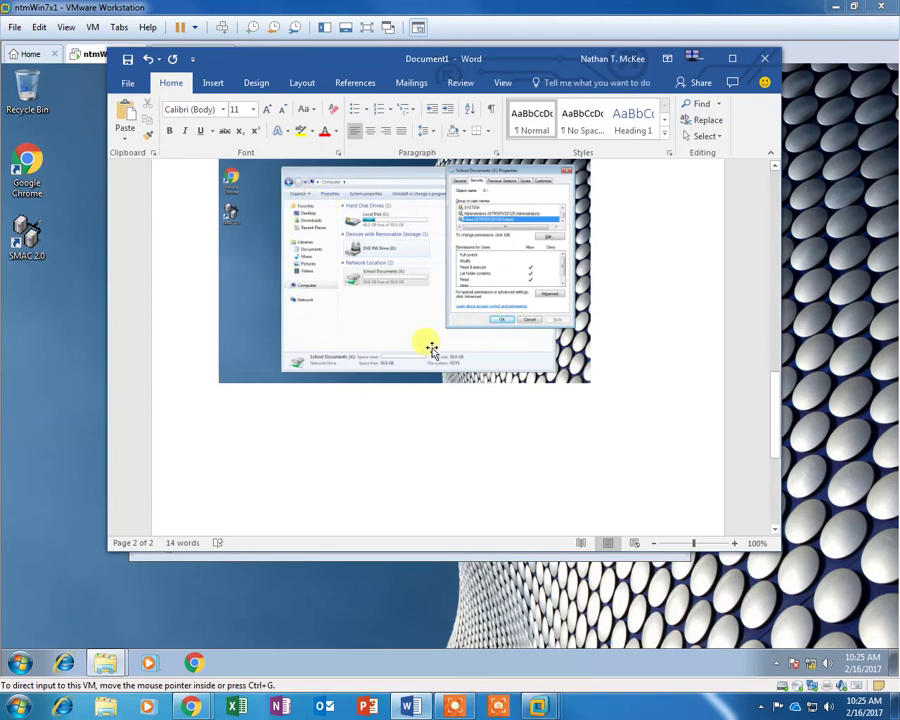
{"action": "scroll", "coordinate": [680, 392], "scroll_direction": "up", "scroll_amount": 1}
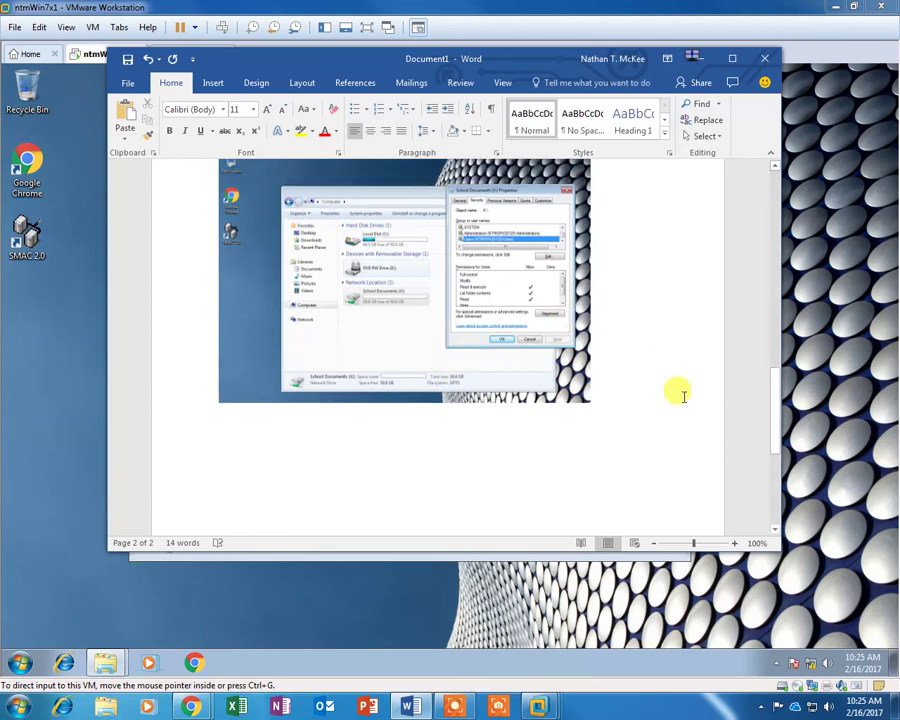
{"action": "scroll", "coordinate": [578, 355], "scroll_direction": "up", "scroll_amount": 20}
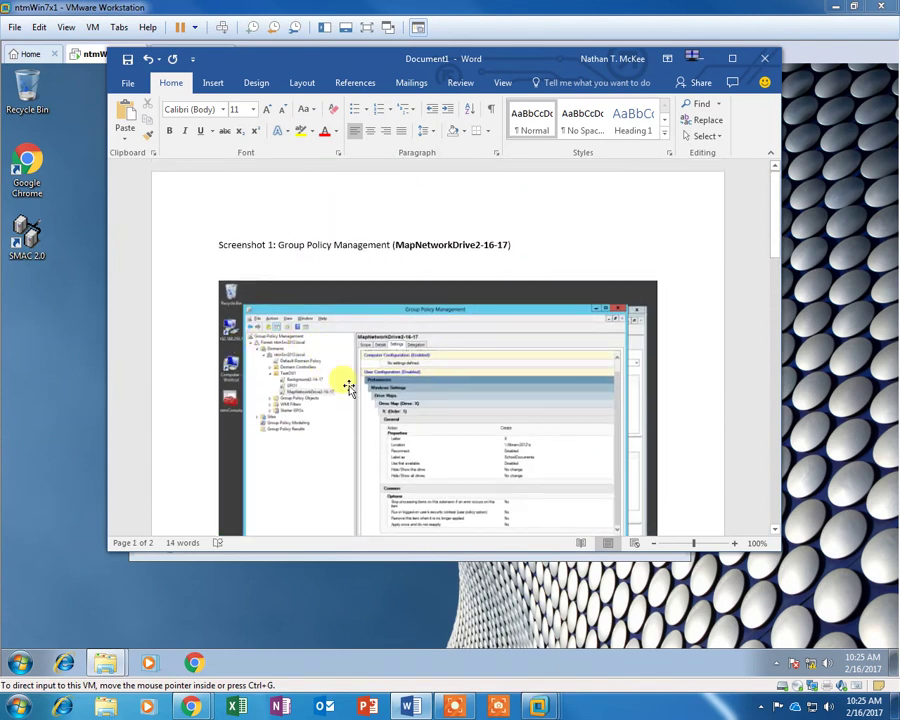
Resize the Group Policy screenshot by dragging its corner handle.
{"action": "scroll", "coordinate": [350, 372], "scroll_direction": "down", "scroll_amount": 10}
{"action": "scroll", "coordinate": [385, 362], "scroll_direction": "down", "scroll_amount": 5}
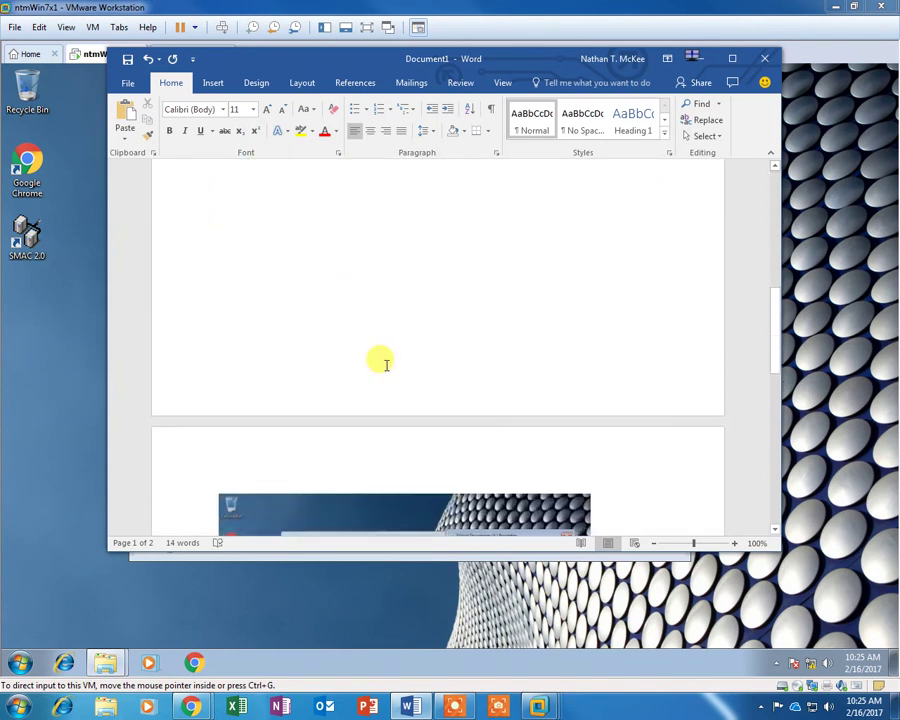
{"action": "scroll", "coordinate": [381, 360], "scroll_direction": "up", "scroll_amount": 12}
{"action": "left_click", "coordinate": [518, 360]}
{"action": "scroll", "coordinate": [518, 360], "scroll_direction": "down", "scroll_amount": 2}
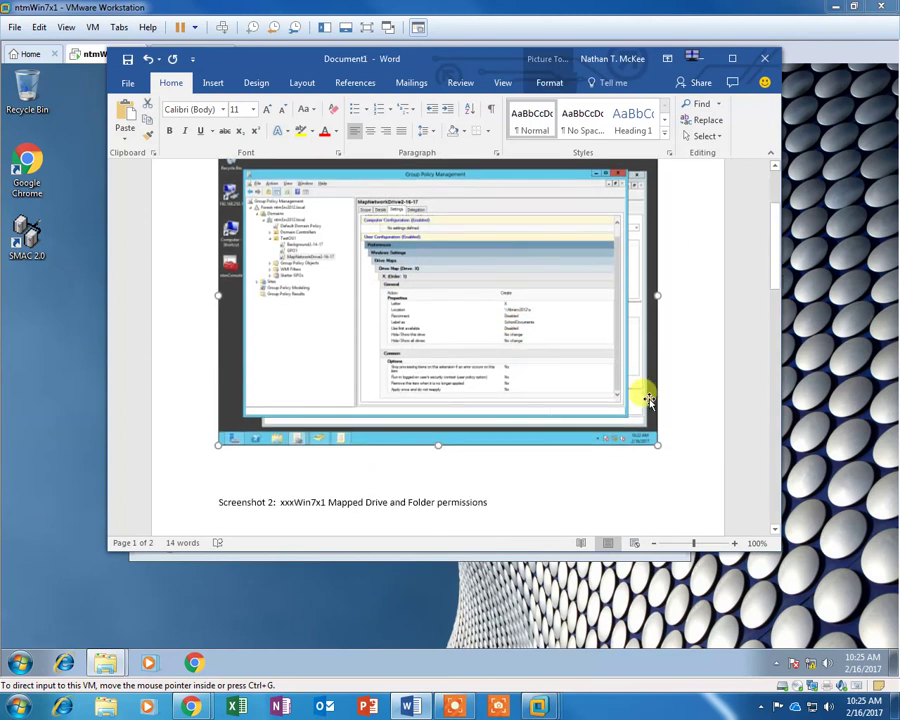
{"action": "left_click_drag", "start_coordinate": [647, 434], "coordinate": [553, 371]}
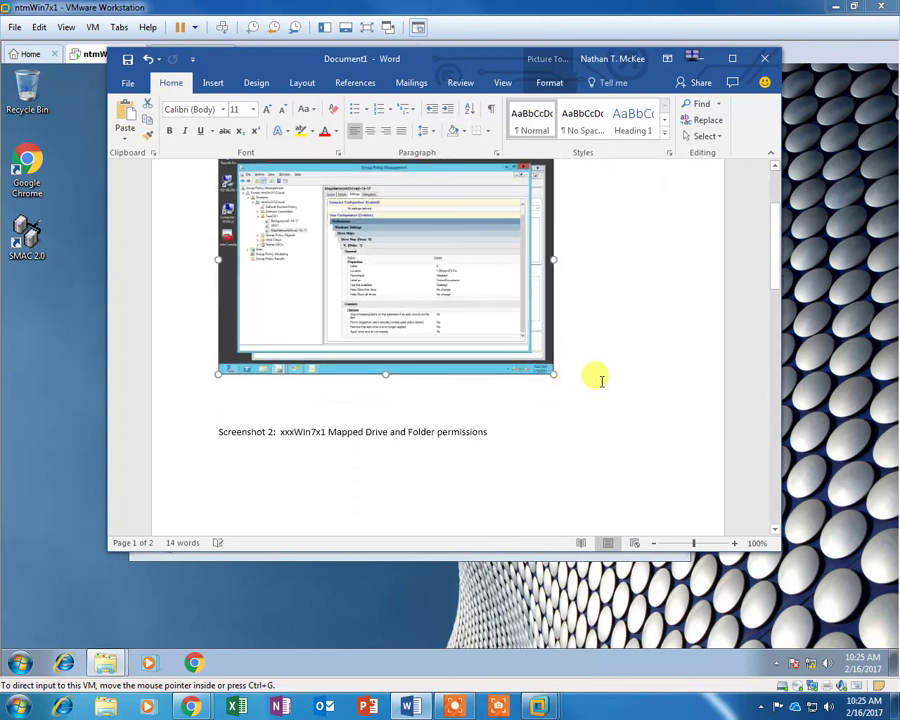
{"action": "scroll", "coordinate": [597, 376], "scroll_direction": "down", "scroll_amount": 8}
{"action": "left_click", "coordinate": [240, 225]}
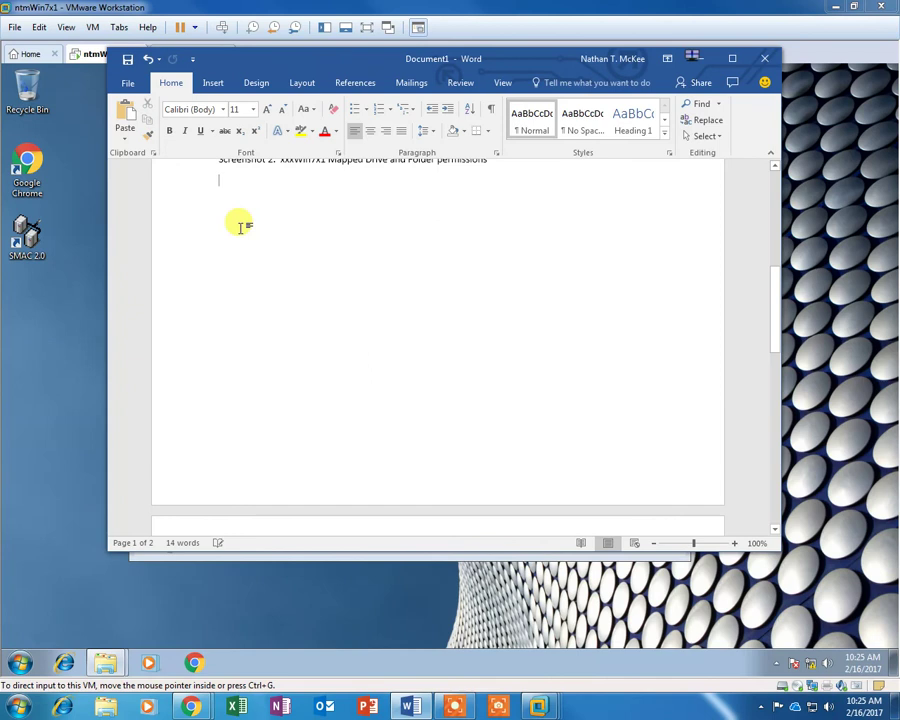
Delete the empty line between the first caption and the screenshot below it.
{"action": "scroll", "coordinate": [240, 225], "scroll_direction": "down", "scroll_amount": 4}
{"action": "scroll", "coordinate": [240, 225], "scroll_direction": "up", "scroll_amount": 1}
{"action": "scroll", "coordinate": [240, 225], "scroll_direction": "up", "scroll_amount": 10}
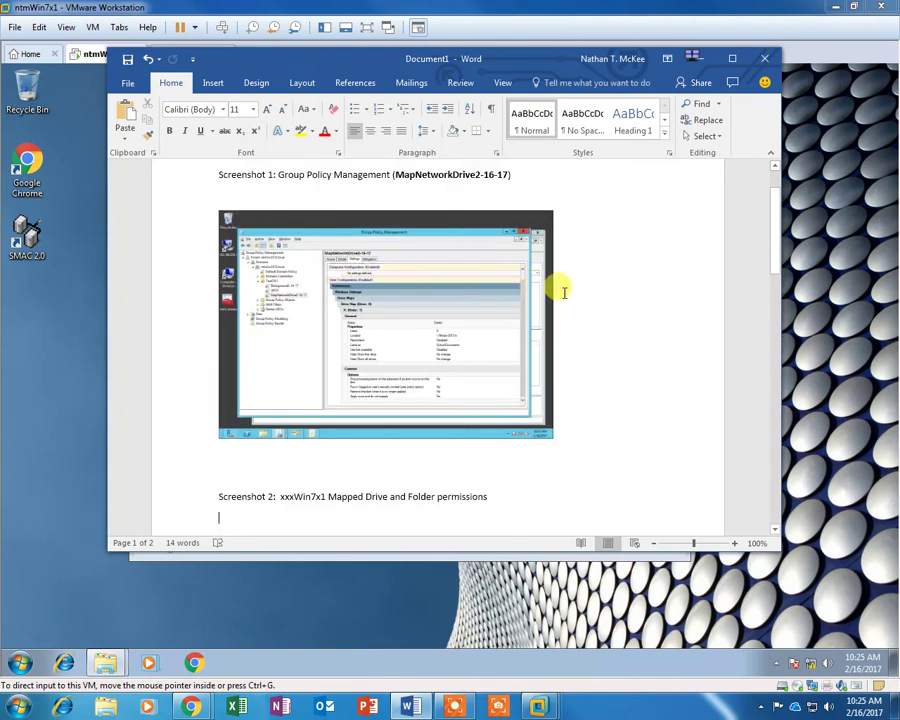
{"action": "scroll", "coordinate": [568, 288], "scroll_direction": "up", "scroll_amount": 1}
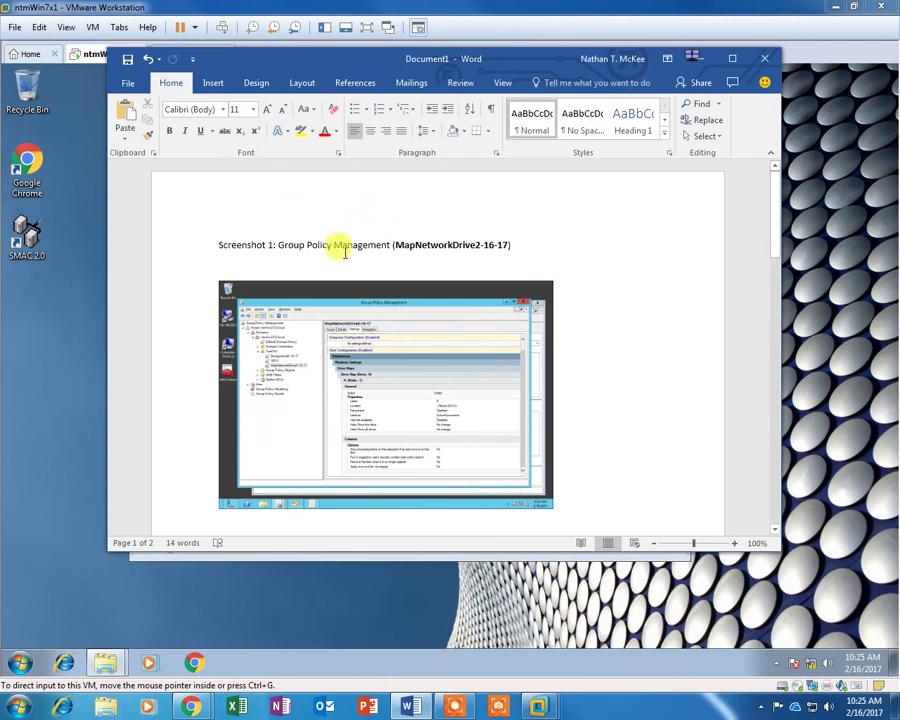
{"action": "key", "text": "Delete"}
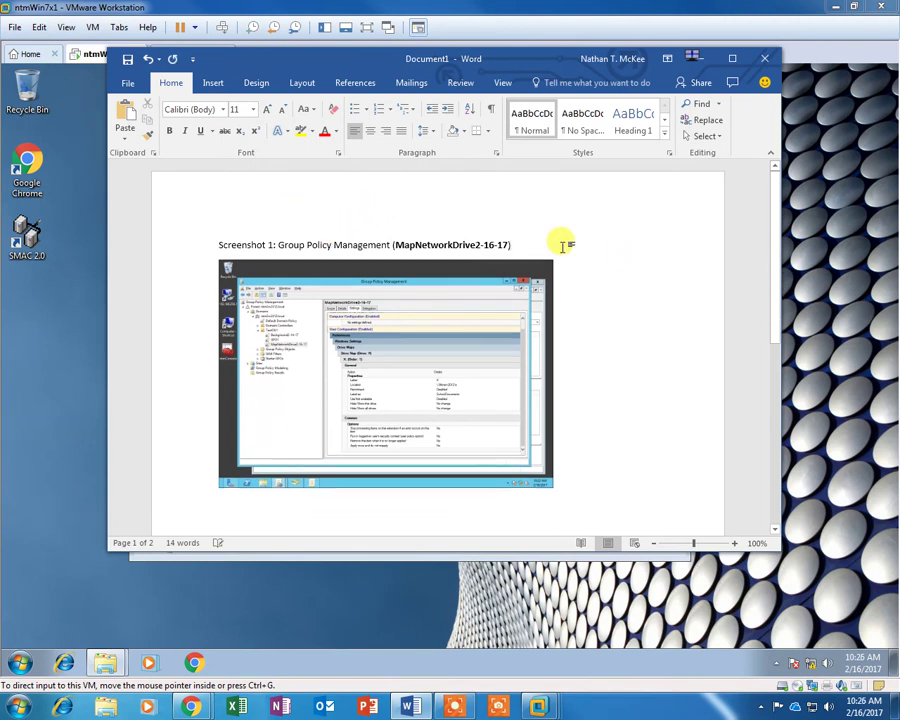
{"action": "scroll", "coordinate": [563, 244], "scroll_direction": "down", "scroll_amount": 5}
{"action": "left_click", "coordinate": [549, 308]}
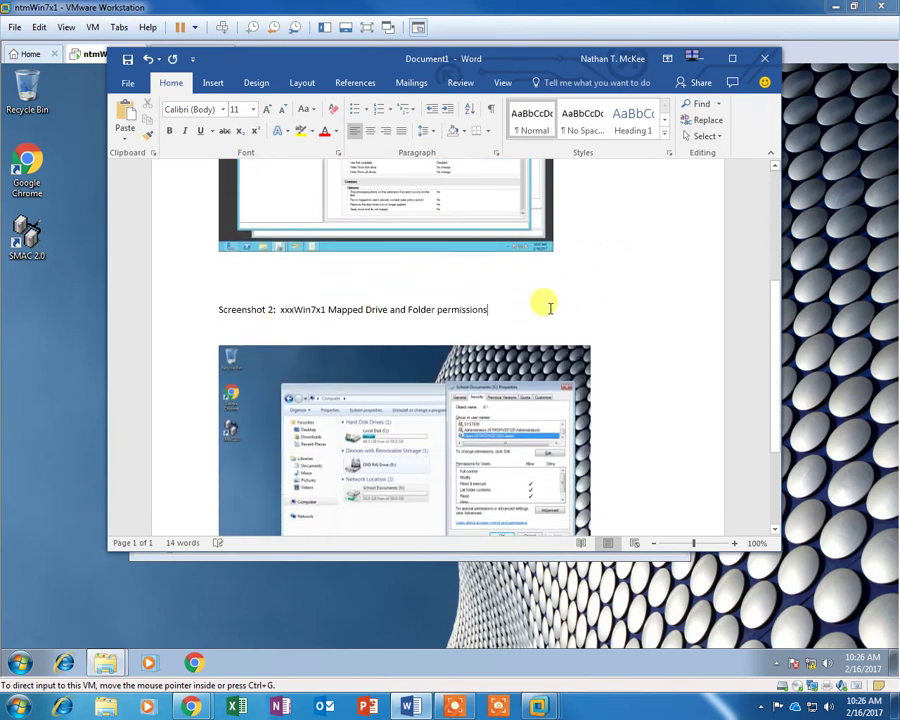
Enlarge the Group Policy screenshot slightly to match the second screenshot's width.
{"action": "scroll", "coordinate": [560, 306], "scroll_direction": "down", "scroll_amount": 3}
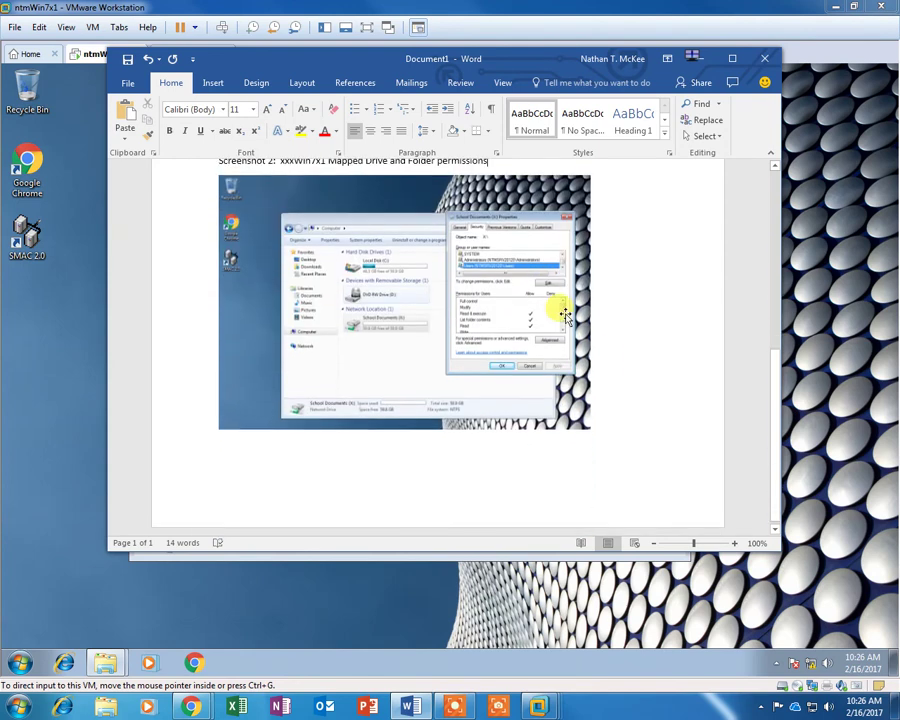
{"action": "scroll", "coordinate": [620, 392], "scroll_direction": "up", "scroll_amount": 1}
{"action": "scroll", "coordinate": [620, 390], "scroll_direction": "up", "scroll_amount": 3}
{"action": "left_click", "coordinate": [556, 399]}
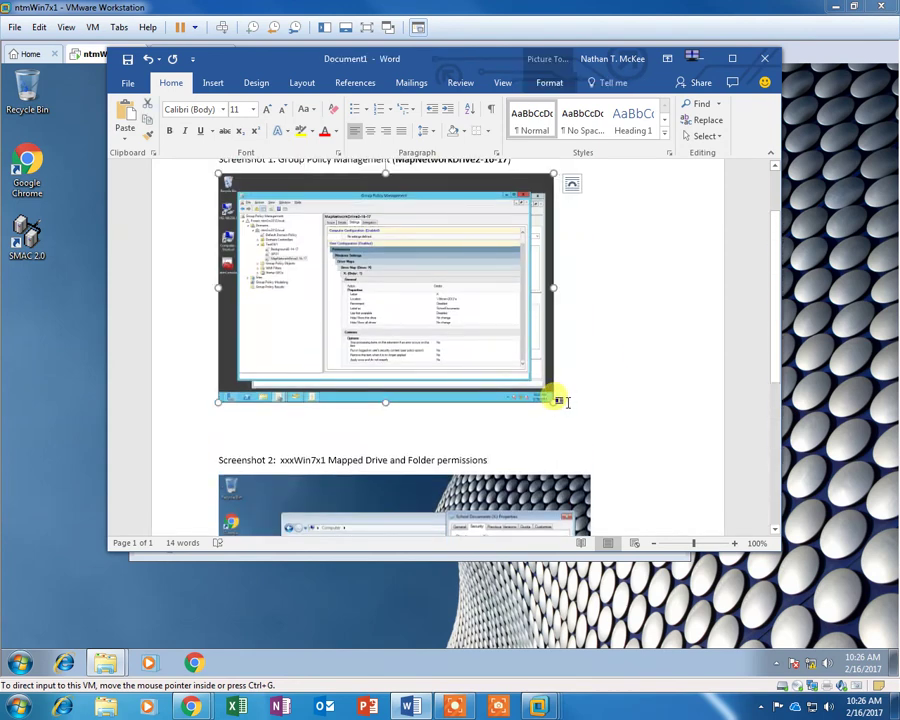
{"action": "left_click_drag", "start_coordinate": [552, 400], "coordinate": [583, 404]}
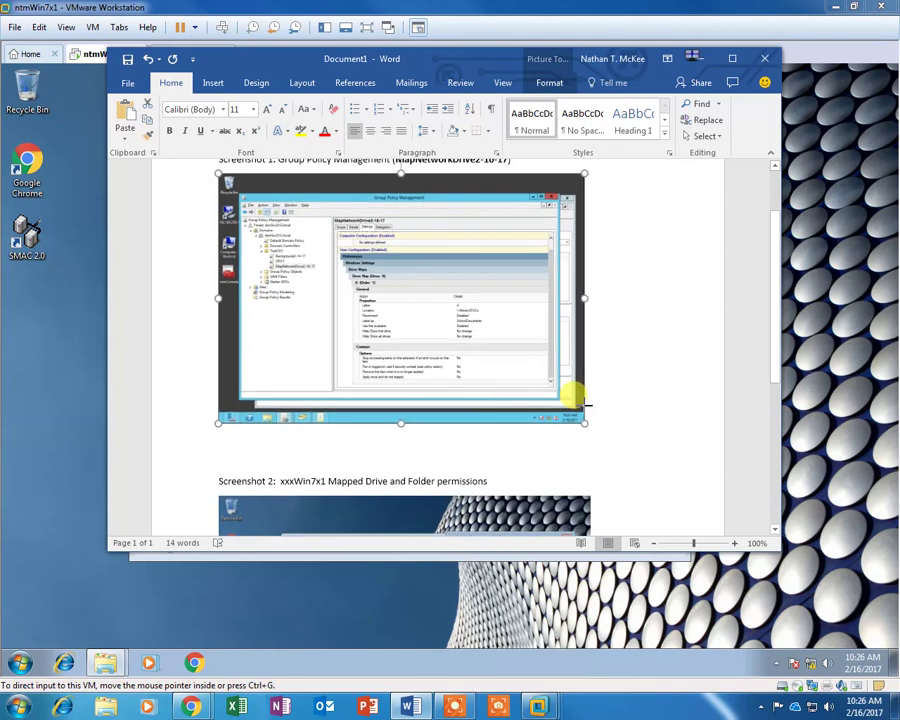
{"action": "left_click", "coordinate": [631, 402]}
{"action": "scroll", "coordinate": [632, 394], "scroll_direction": "down", "scroll_amount": 4}
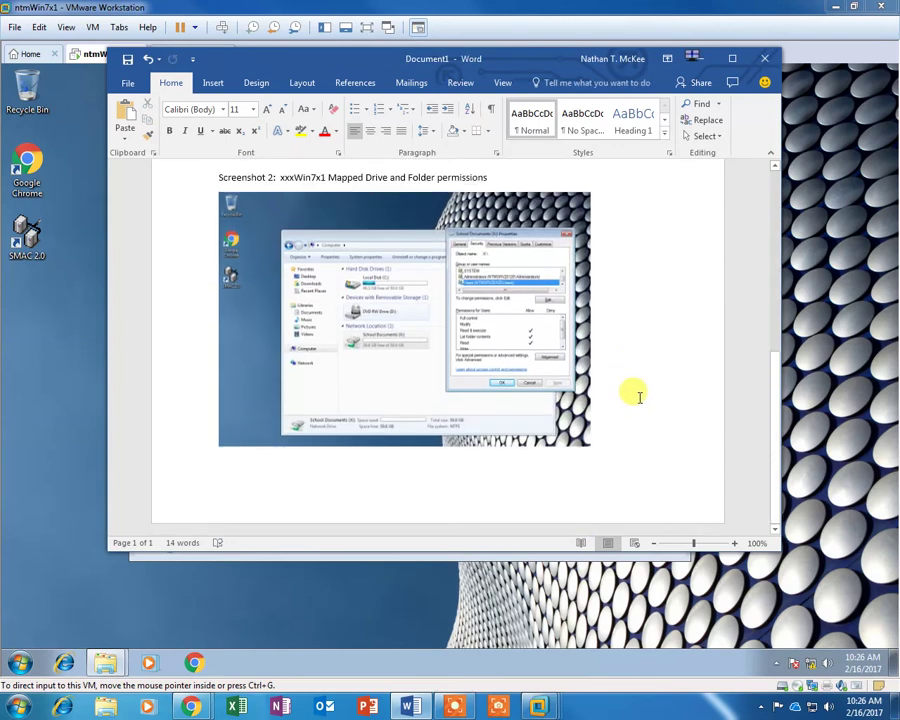
{"action": "scroll", "coordinate": [634, 393], "scroll_direction": "up", "scroll_amount": 2}
Maximize the Word window and scroll through the one-page document to review both captioned screenshots.
{"action": "left_click", "coordinate": [731, 59]}
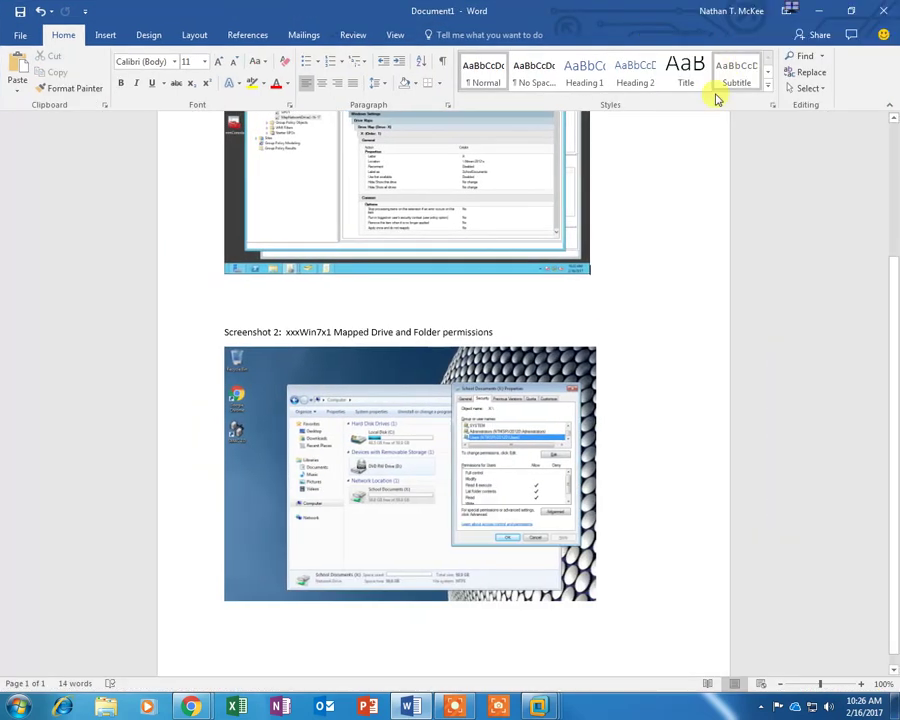
{"action": "scroll", "coordinate": [708, 294], "scroll_direction": "up", "scroll_amount": 2}
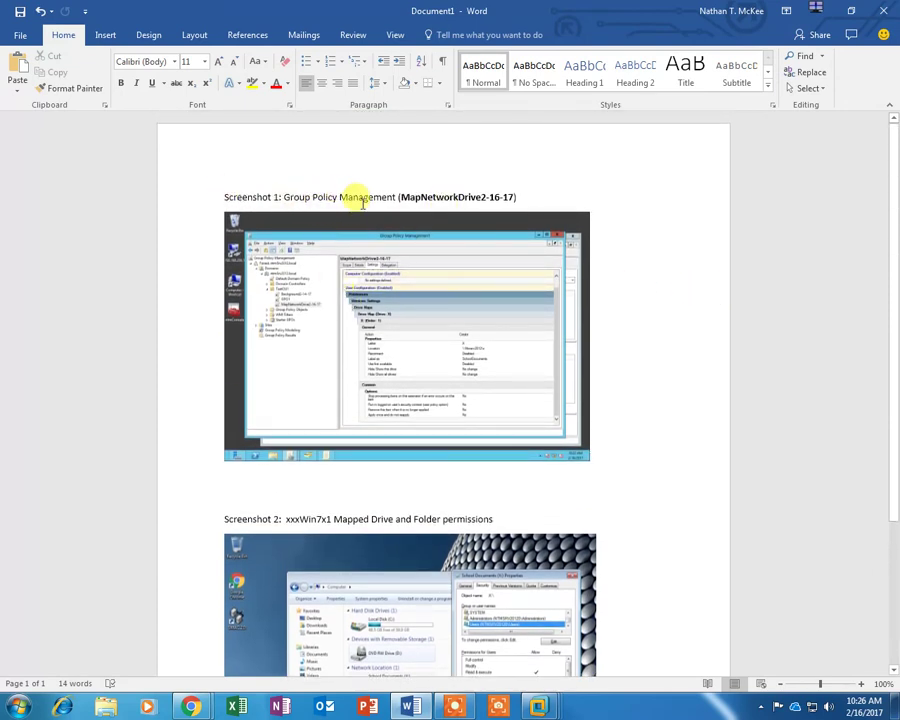
{"action": "scroll", "coordinate": [402, 182], "scroll_direction": "down", "scroll_amount": 2}
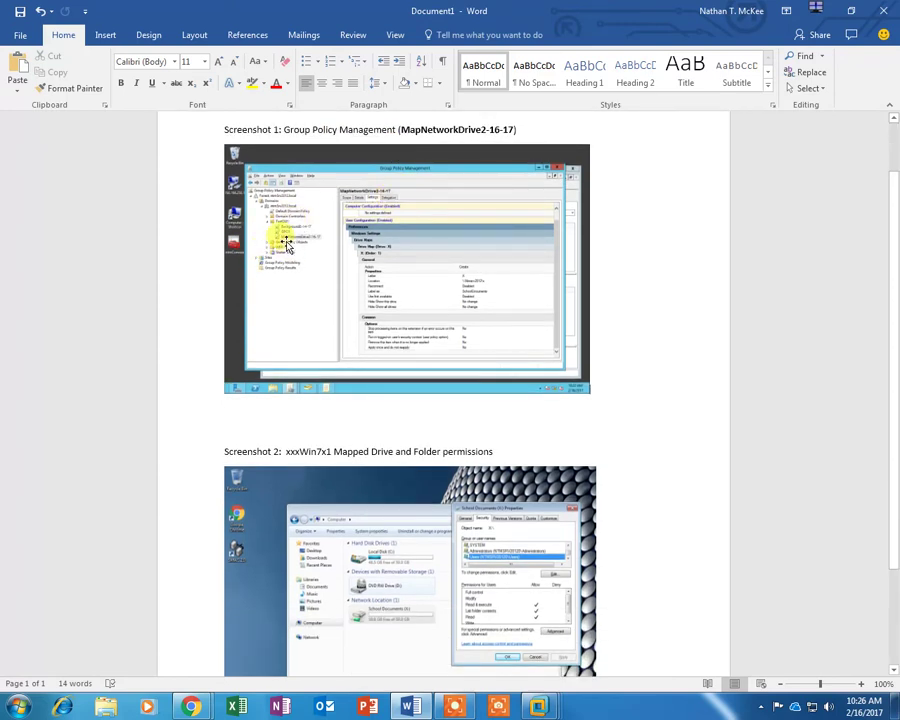
{"action": "scroll", "coordinate": [318, 257], "scroll_direction": "down", "scroll_amount": 2}
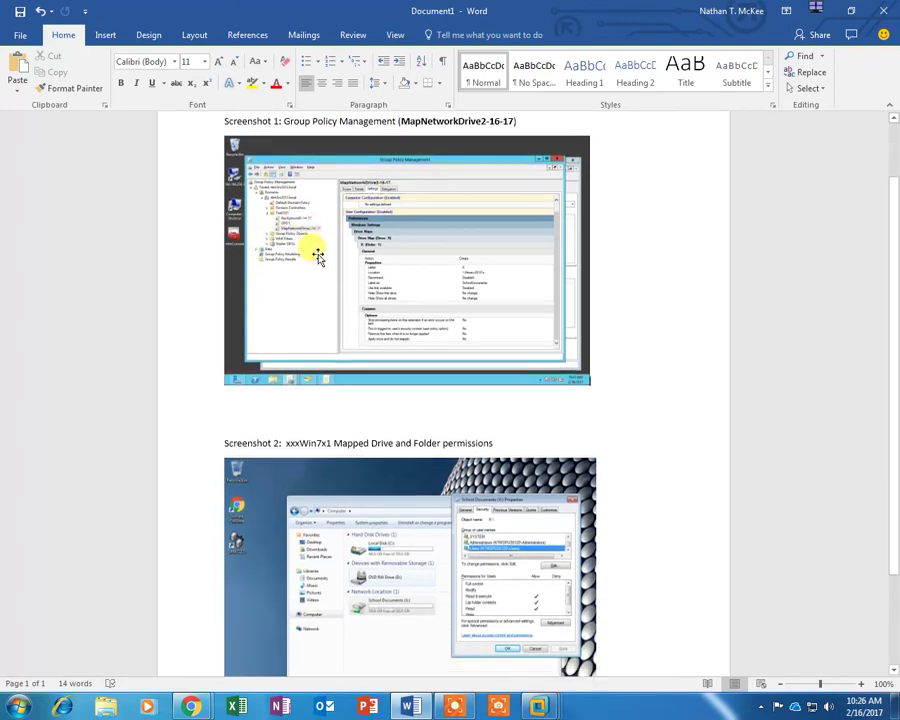
{"action": "scroll", "coordinate": [316, 250], "scroll_direction": "up", "scroll_amount": 3}
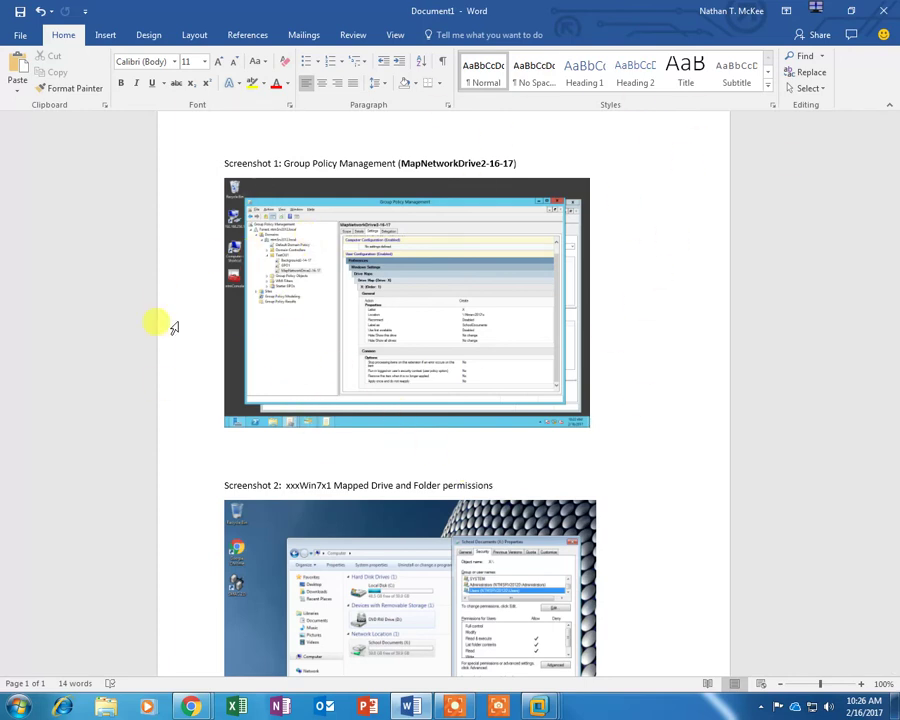
{"action": "scroll", "coordinate": [414, 395], "scroll_direction": "down", "scroll_amount": 3}
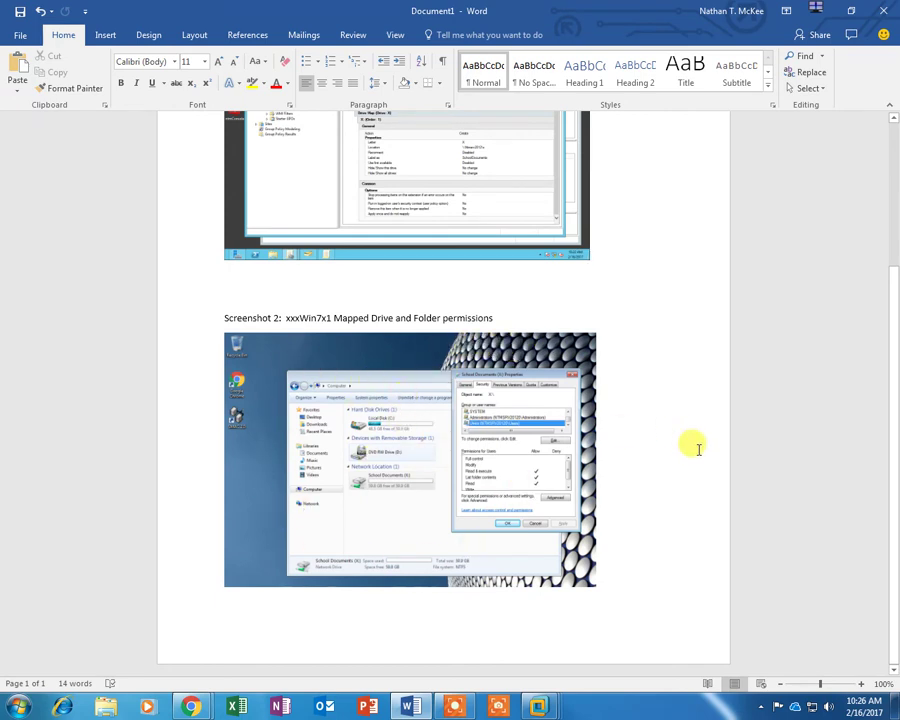
{"action": "left_click", "coordinate": [454, 707]}
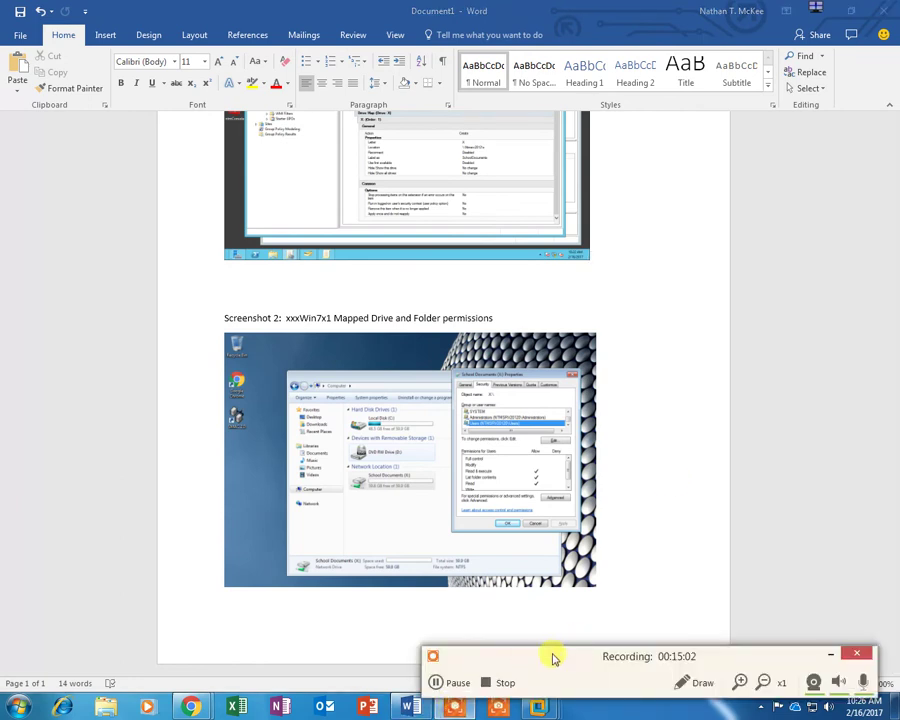